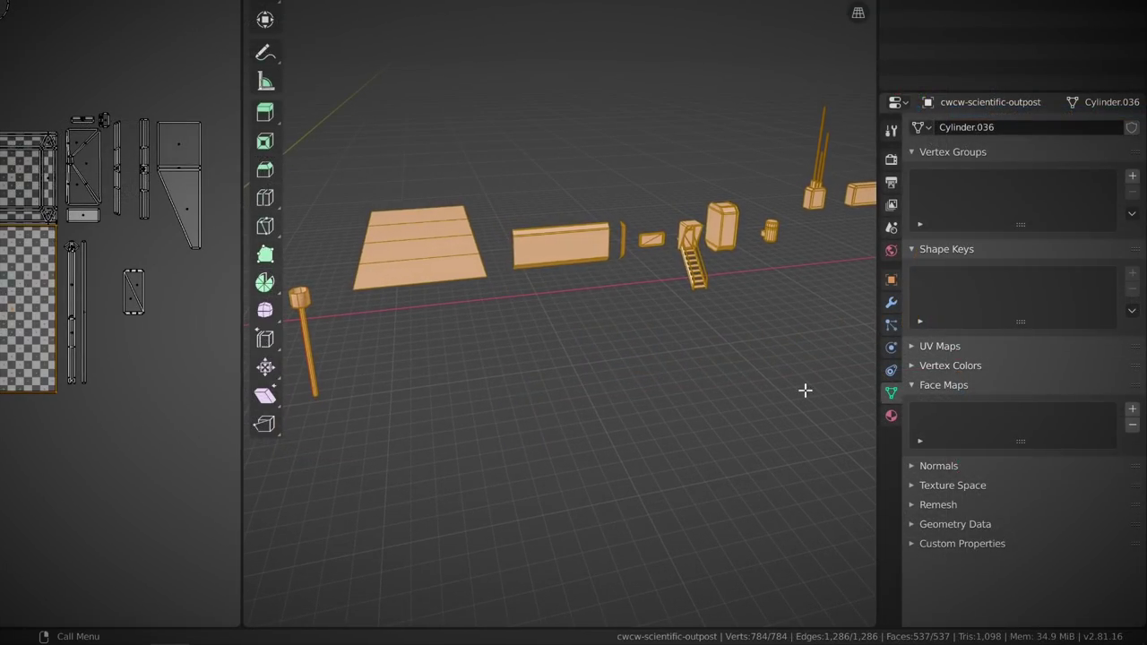
Step: Create a new material for the outpost mesh and load cwcw-scientific-outpost.psd as its base color image texture
click(890, 418)
click(963, 197)
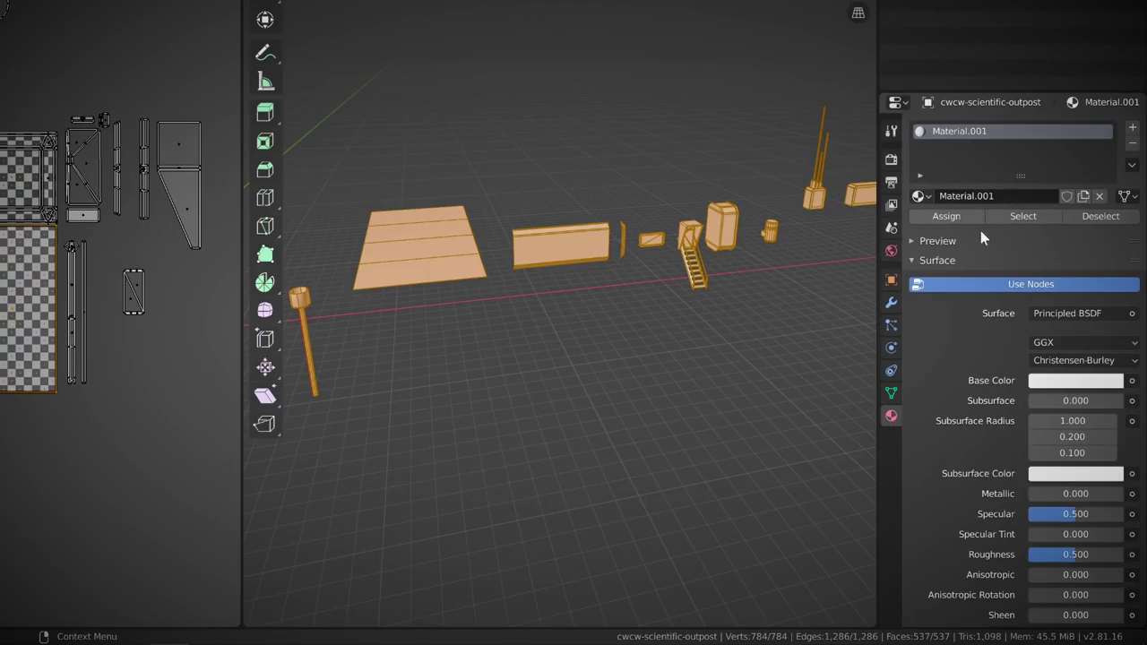
click(1131, 380)
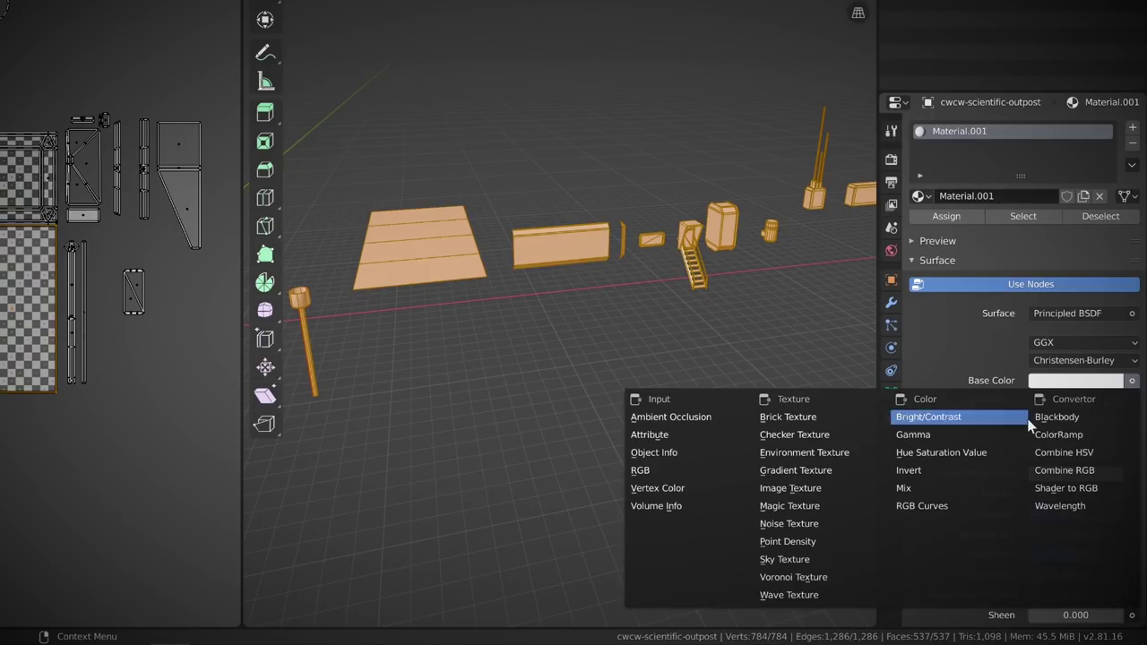
click(814, 488)
click(1111, 400)
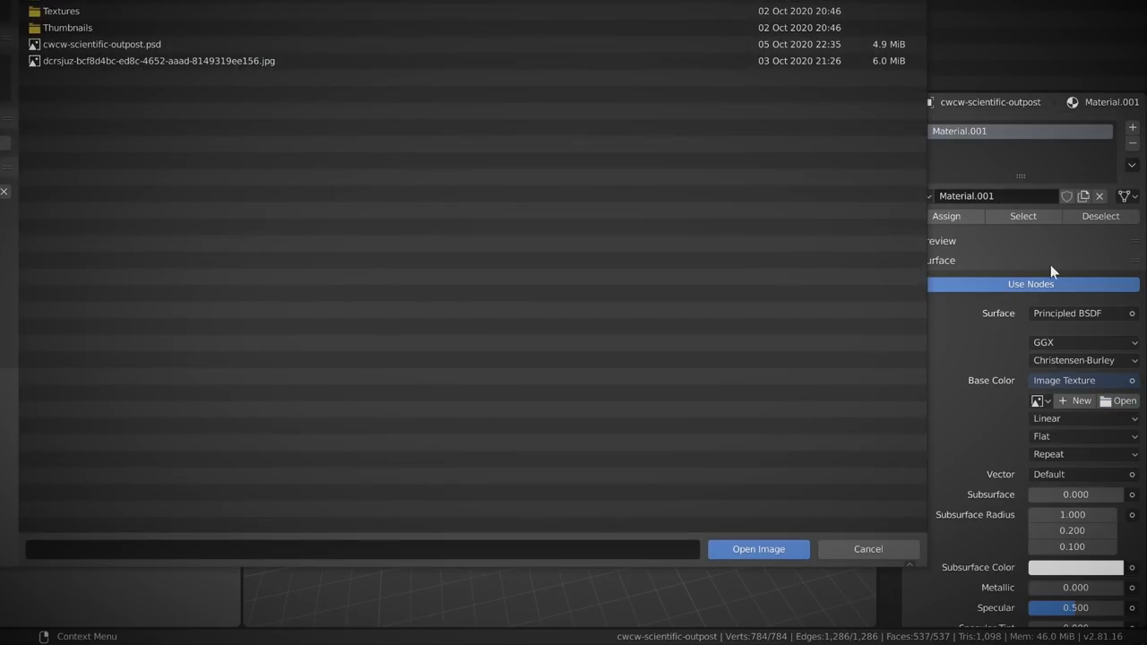
click(180, 43)
click(758, 548)
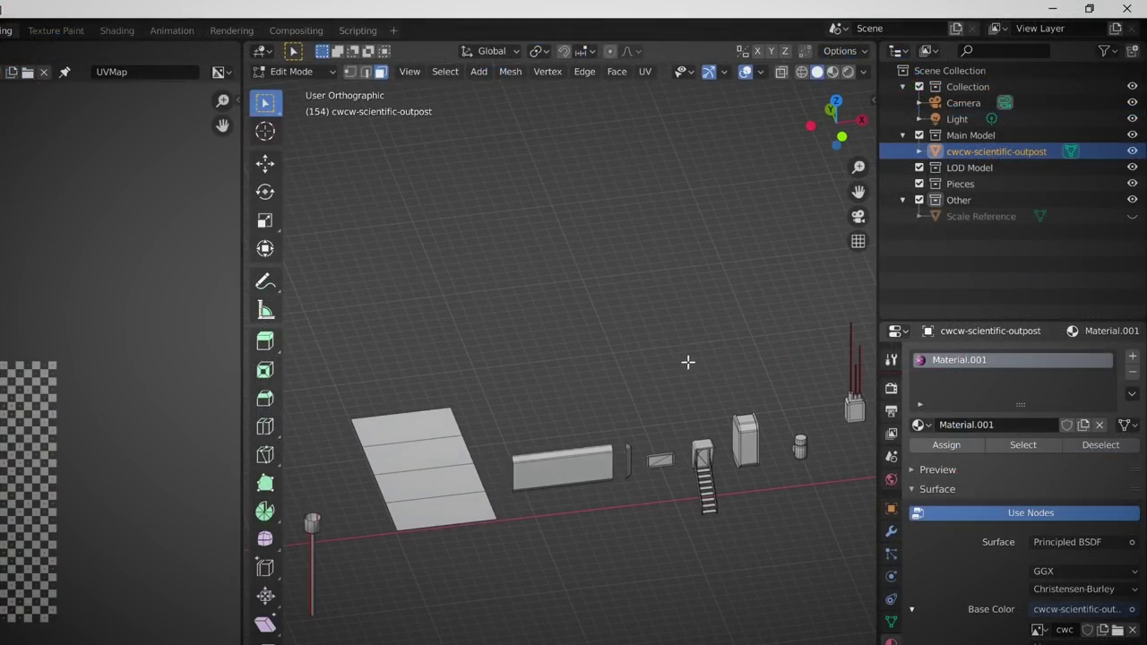
Step: Switch the 3D viewport to Material Preview shading so the UV grid texture shows on the pieces
drag(686, 361, 725, 310)
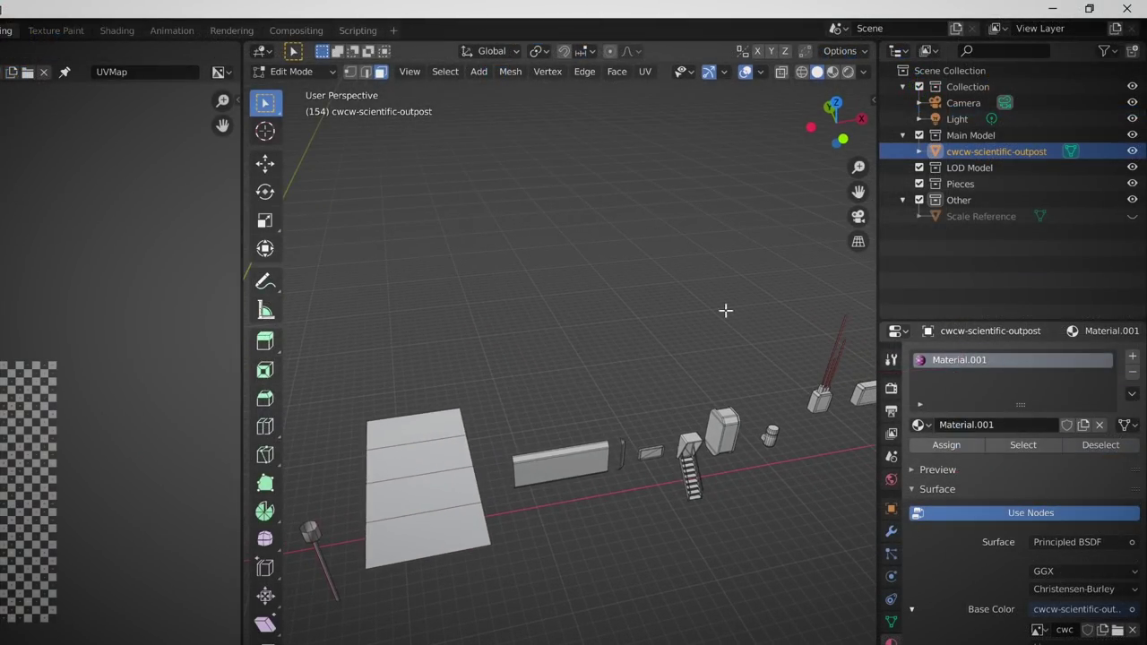
click(834, 75)
mouse_move(615, 341)
mouse_down()
mouse_move(592, 333)
mouse_move(615, 318)
mouse_move(485, 376)
mouse_move(618, 353)
mouse_up()
drag(452, 337, 472, 371)
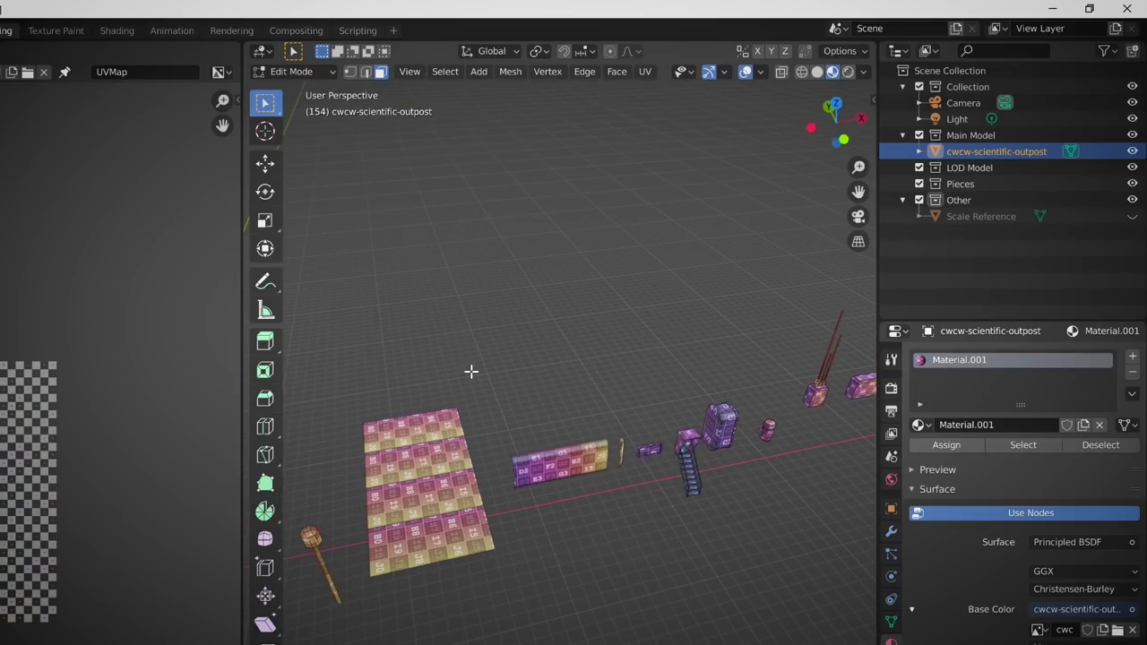
Step: Select the vertical column of five faces on the near side of the tall chamfered box
scroll(423, 482, up, 5)
drag(609, 469, 559, 417)
drag(675, 461, 496, 418)
drag(578, 438, 371, 512)
scroll(600, 465, down, 3)
scroll(371, 511, up, 3)
drag(602, 531, 653, 524)
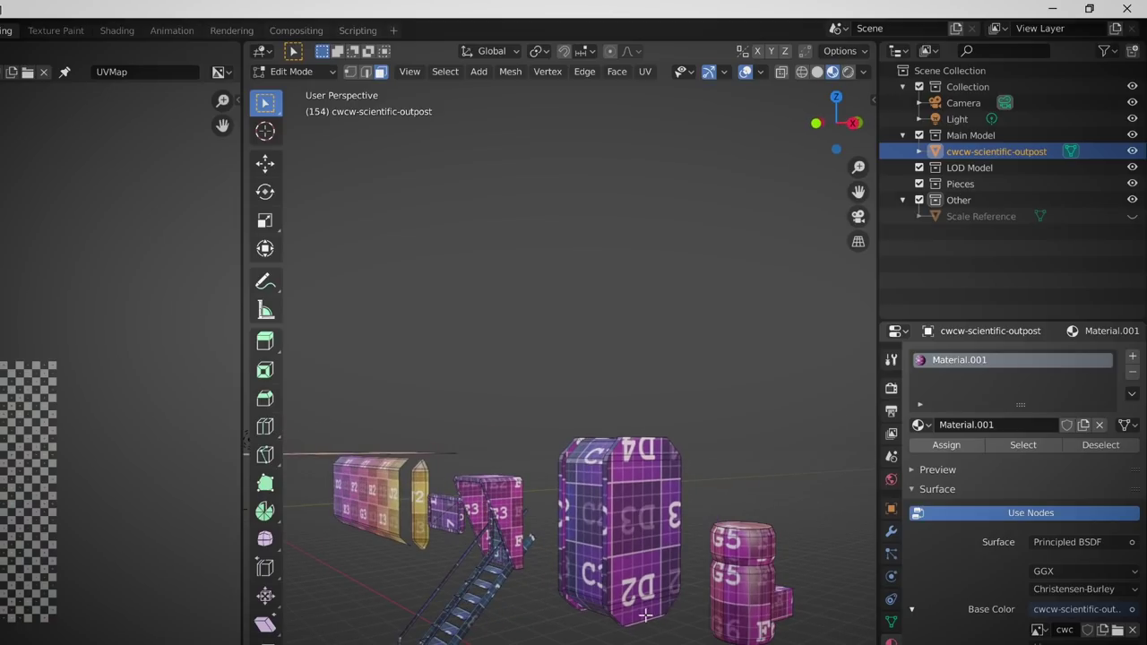
click(645, 616)
shift+click(637, 583)
shift+click(651, 601)
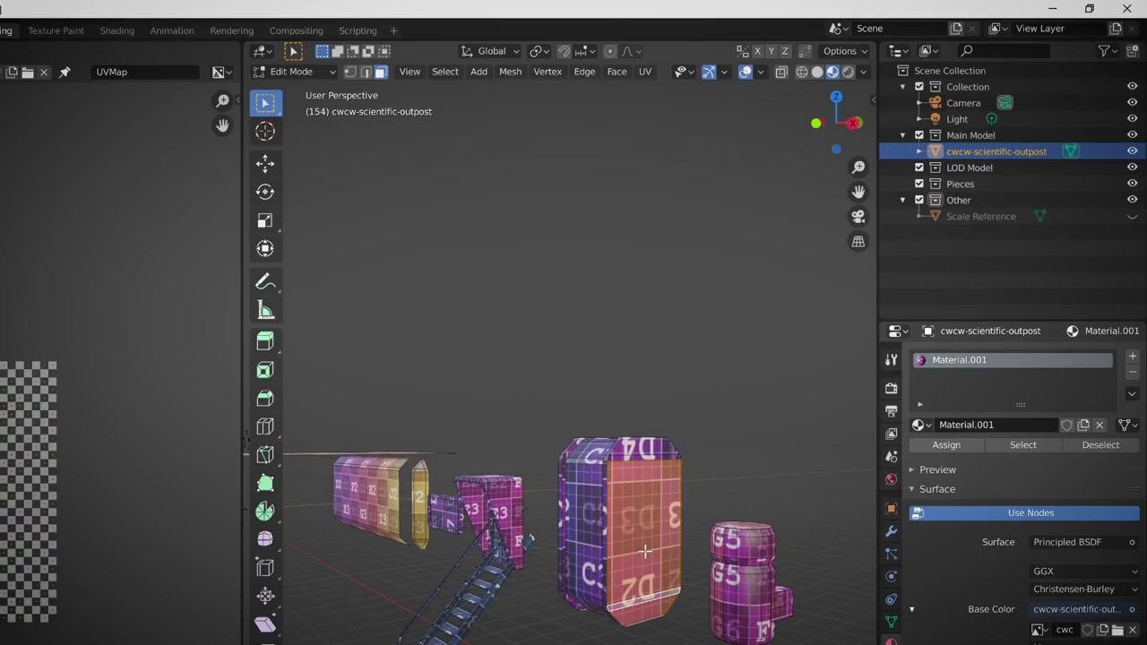
shift+click(637, 458)
shift+click(634, 448)
drag(634, 448, 708, 372)
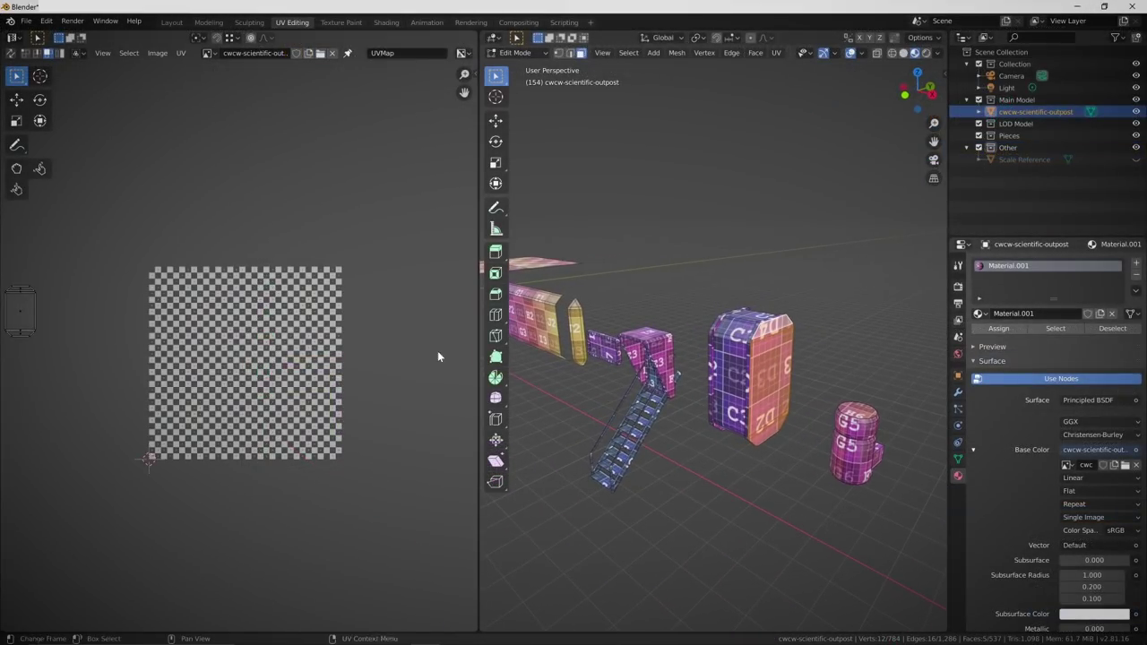
Step: Rotate the UV island of the selected box faces by about half a turn to set the grid lettering upright
drag(76, 302, 163, 303)
drag(71, 265, 172, 387)
key(r)
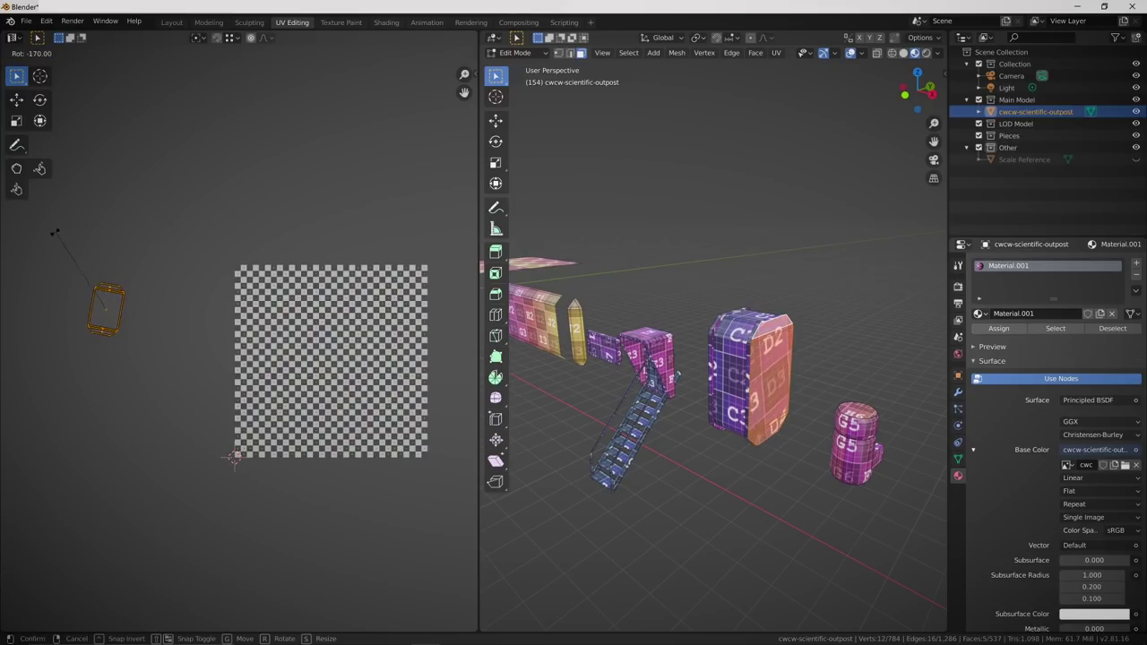
click(40, 234)
Step: Select the matching column of five faces on another side of the tall chamfered box, including their UV island
drag(688, 431, 800, 430)
click(670, 436)
shift+click(672, 427)
shift+click(672, 416)
shift+click(666, 333)
shift+click(663, 325)
click(113, 289)
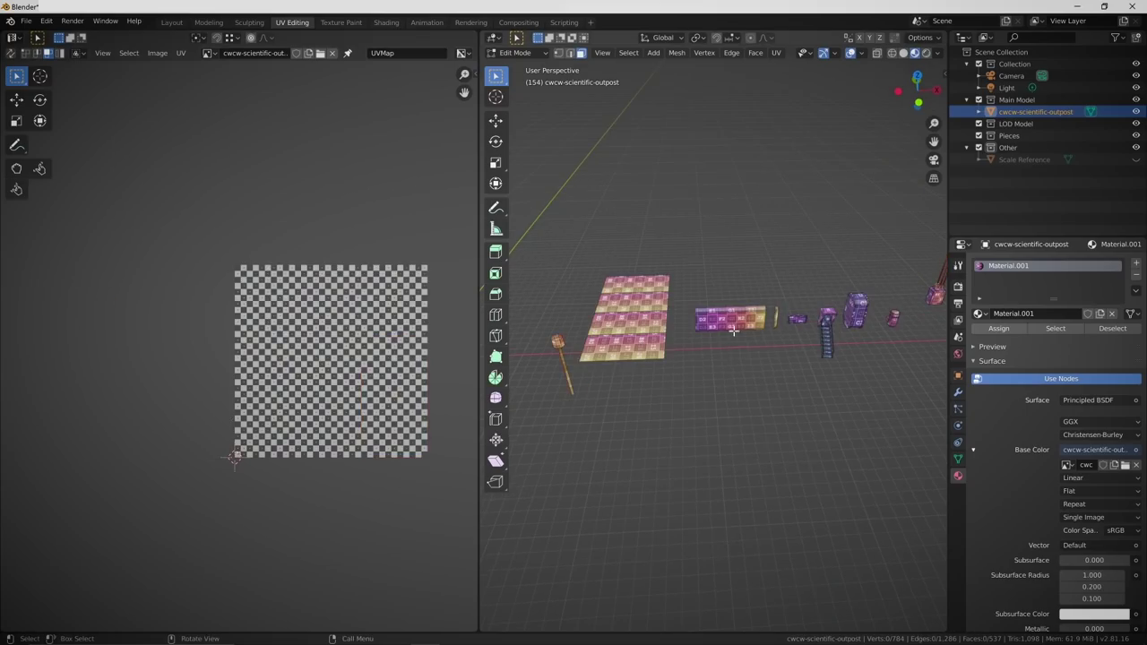
Step: Export the UV layout of the entire mesh as cwcw-scientific-outpost_UV into the Textures folder
drag(734, 331, 761, 331)
key(a)
key(a)
click(181, 53)
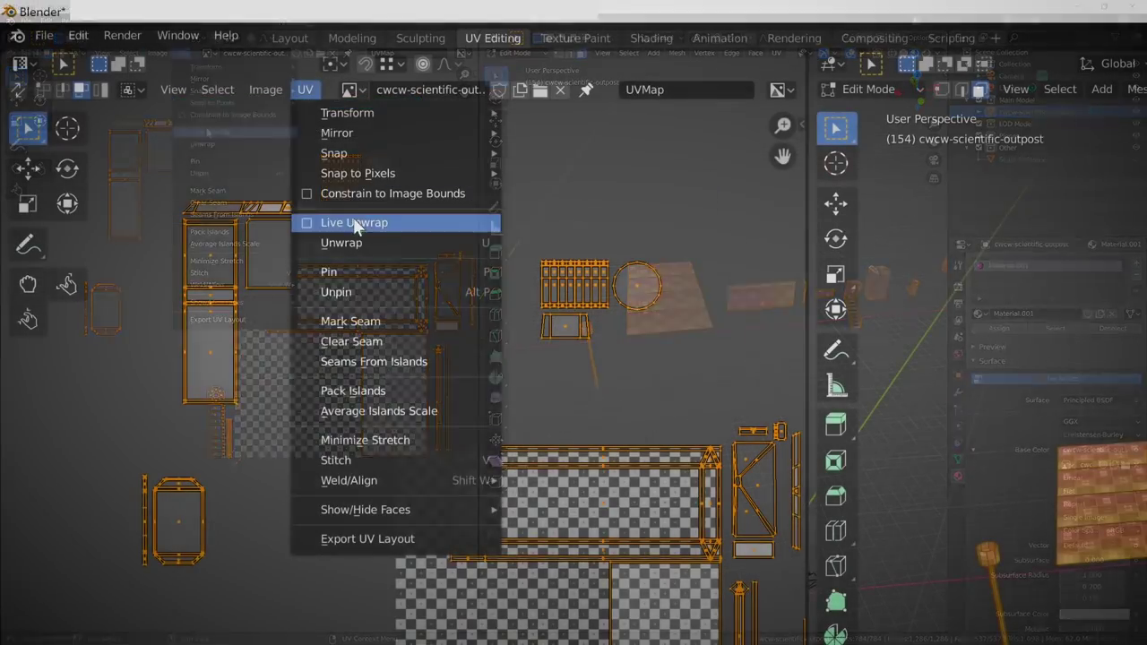
mouse_move(228, 301)
click(394, 534)
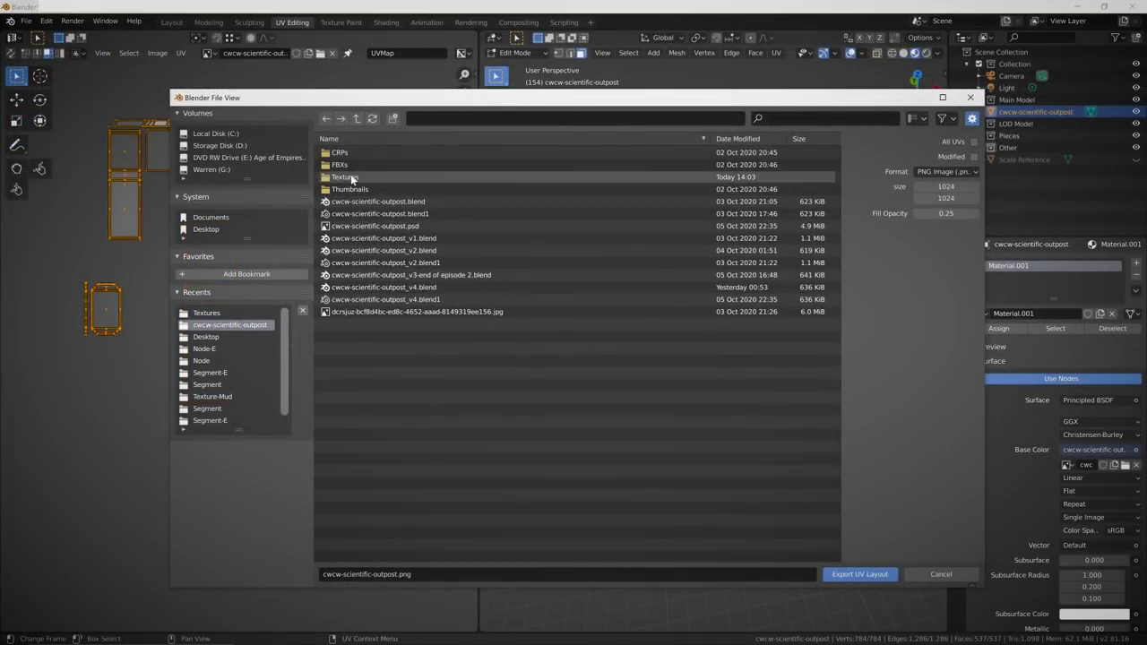
double_click(352, 177)
click(363, 154)
click(858, 574)
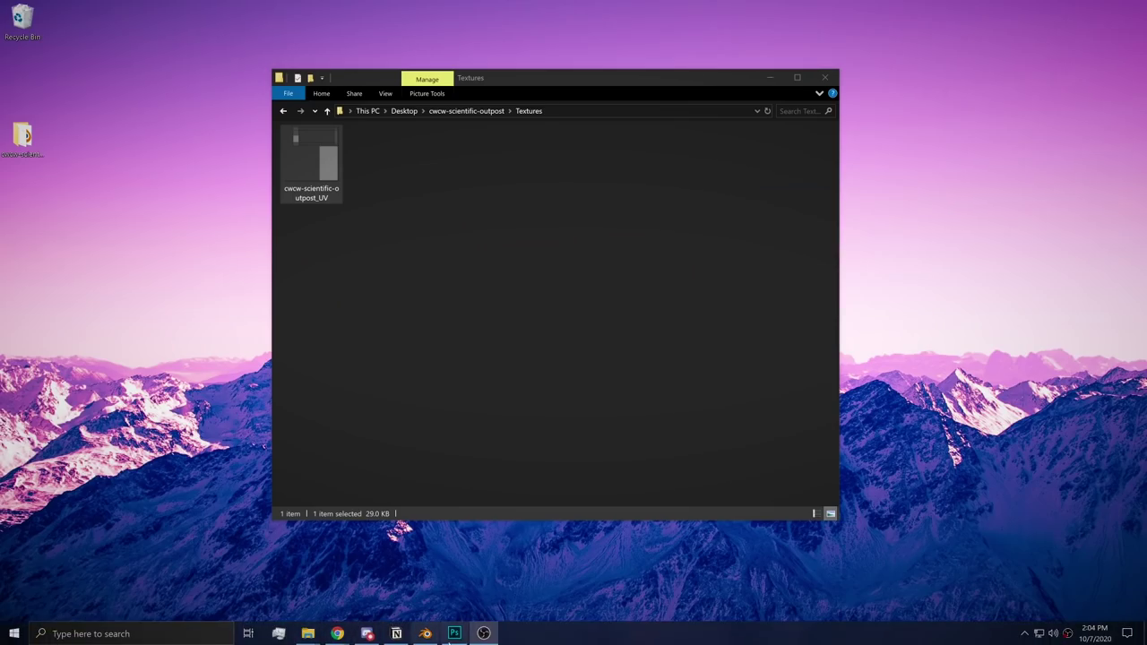
Step: Switch to Photoshop, place the cwcw-scientific-outpost_UV image in cwcw-scientific-outpost.psd, and hide the UV Texture layer
click(455, 635)
click(307, 634)
click(264, 587)
drag(304, 176, 95, 304)
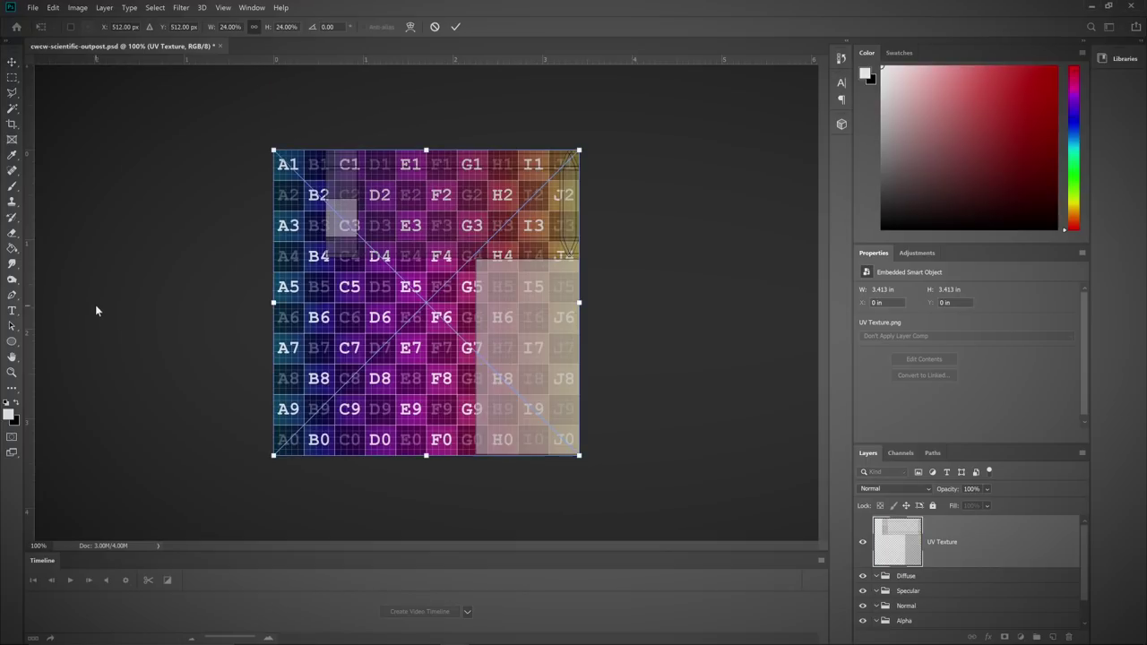
key(Return)
click(864, 597)
click(716, 363)
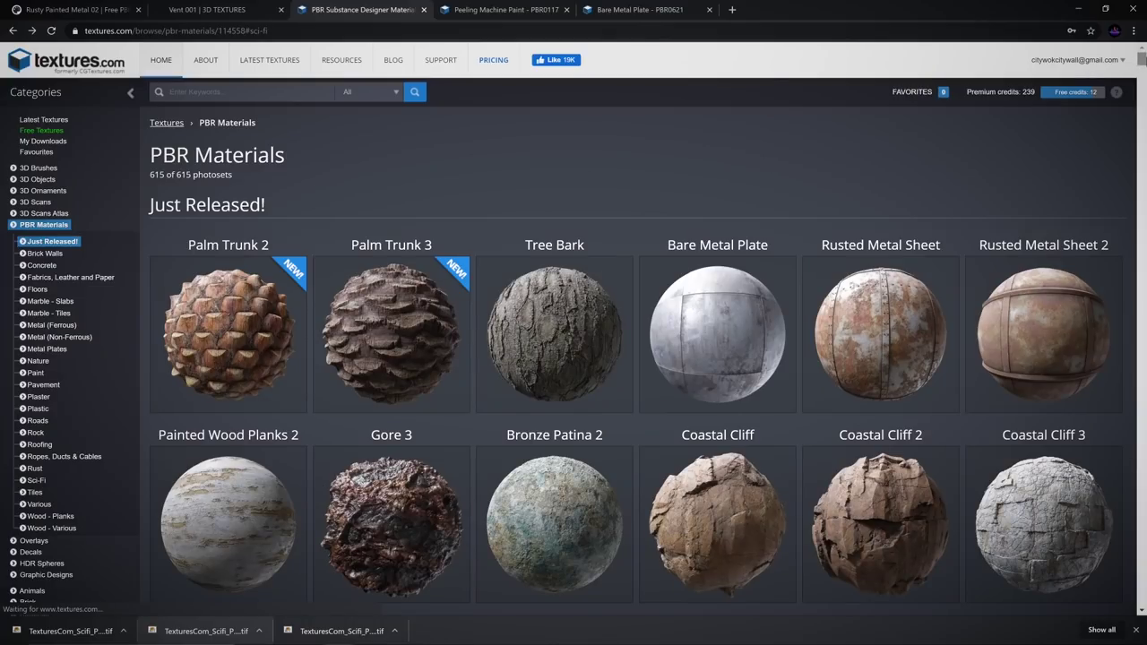
Step: Browse the PBR materials on textures.com and look through the preview renders of Peeling Machine Paint - PBR0117
drag(1141, 63, 1142, 513)
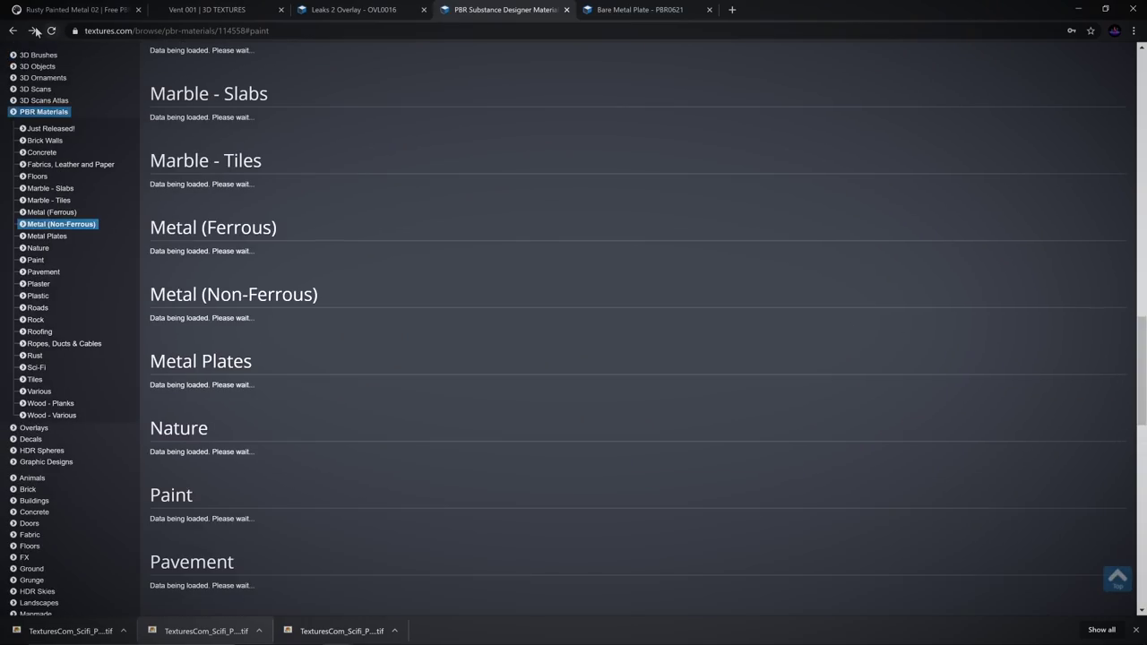
click(29, 32)
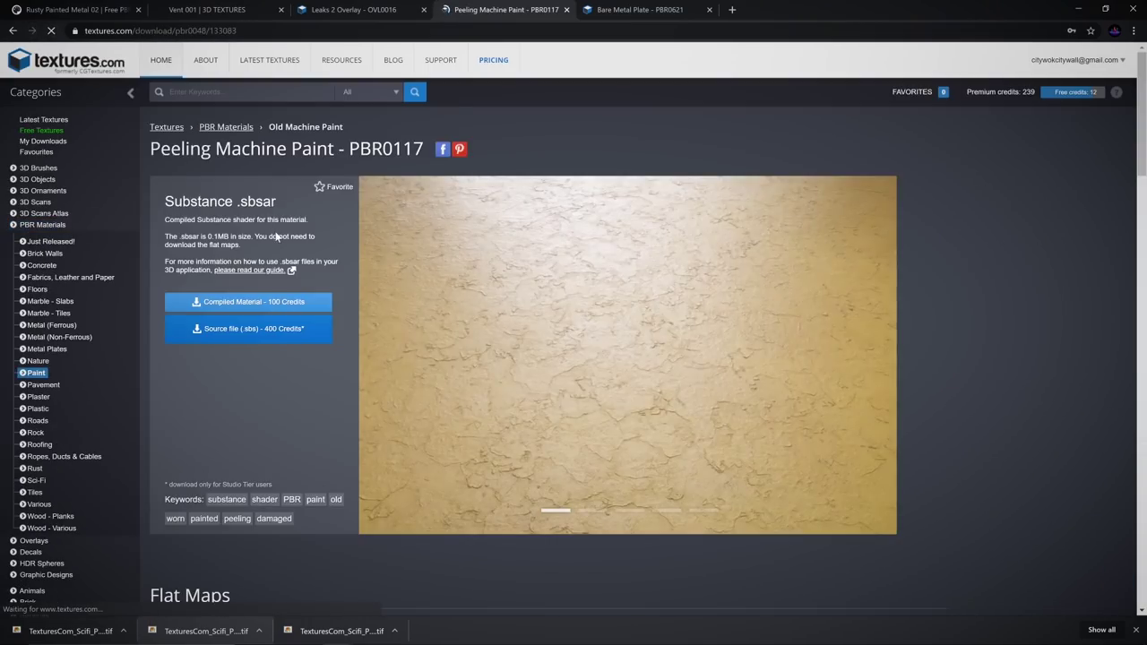
click(591, 511)
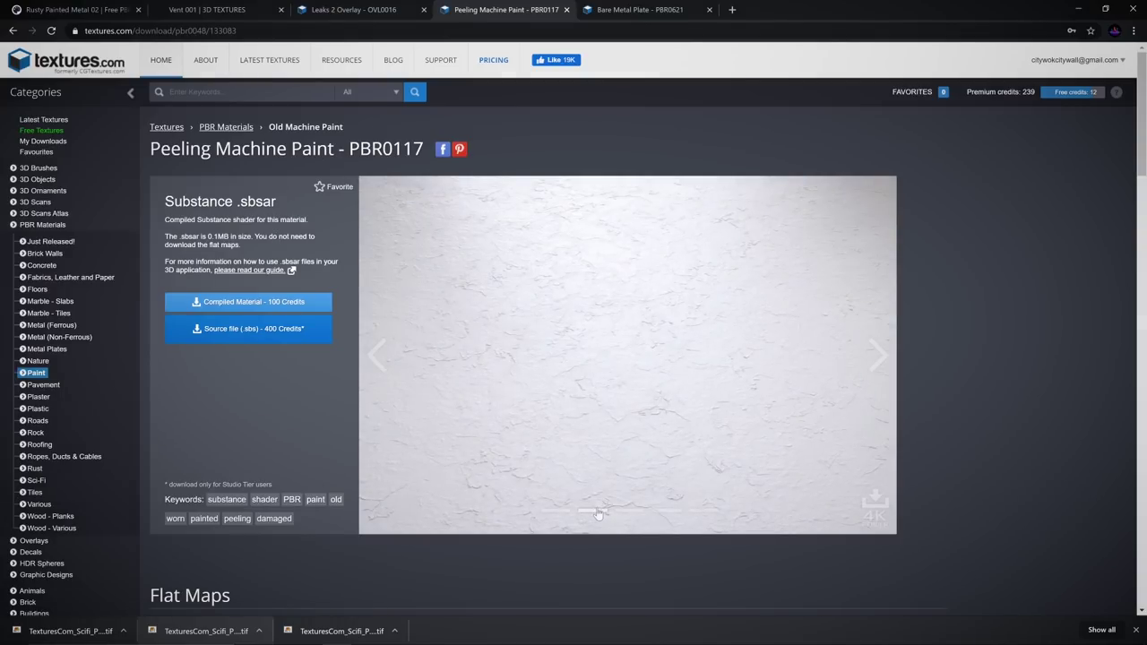
click(663, 511)
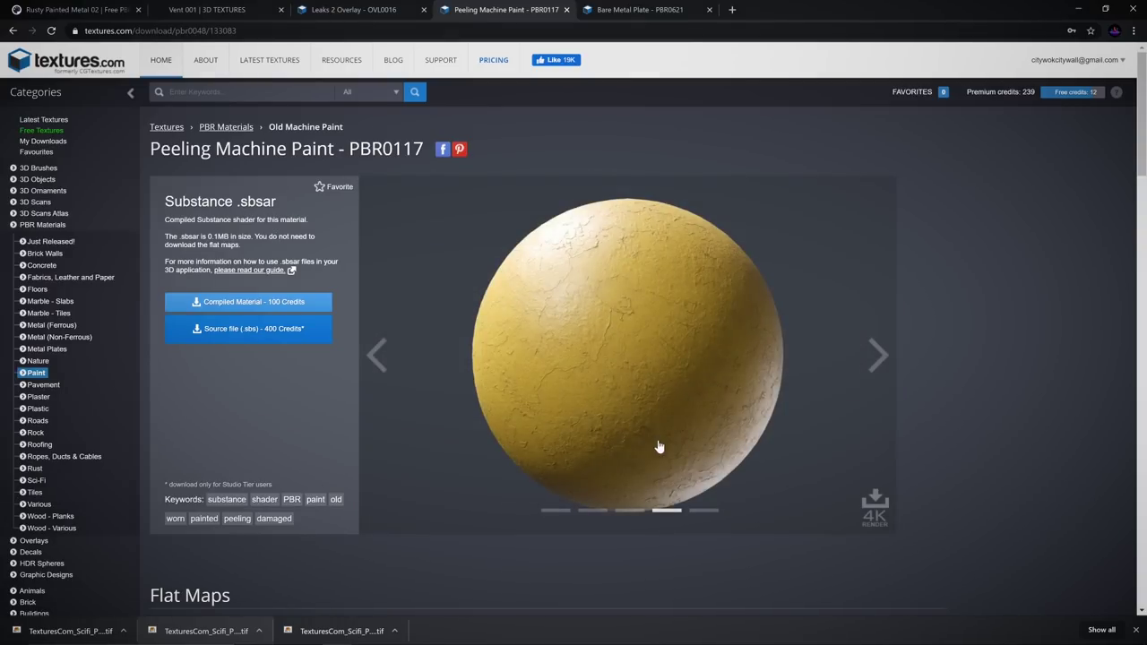
Step: Download the 1024x1024 albedo, normal and roughness maps of Peeling Machine Paint, and minimize the browser
drag(1142, 144, 1145, 240)
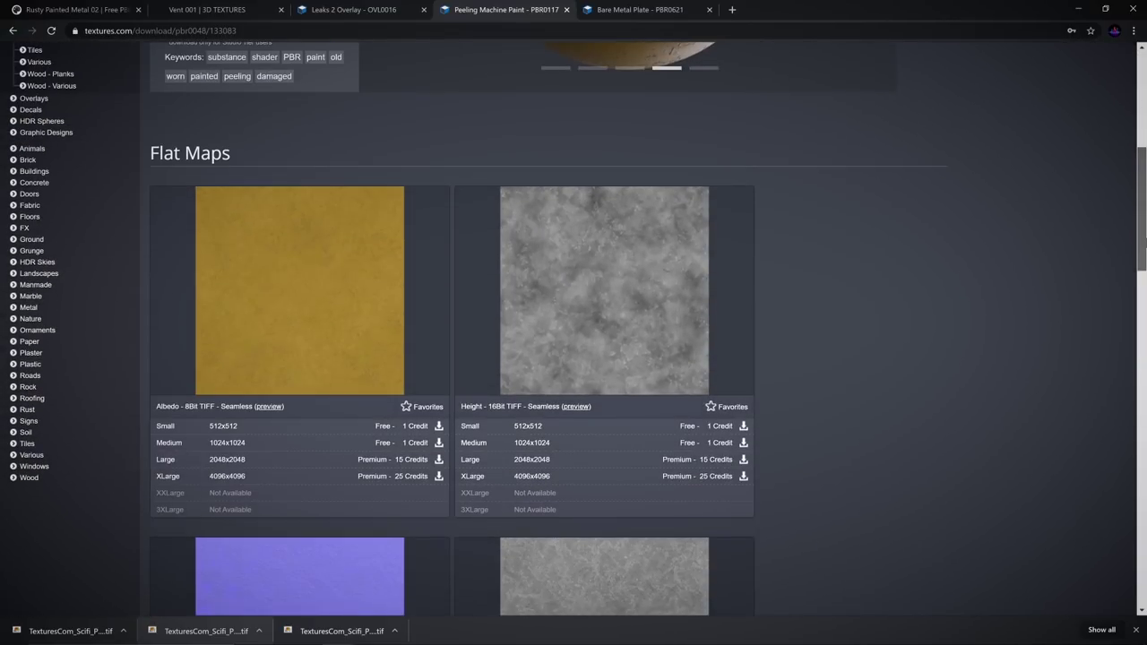
click(397, 445)
scroll(397, 445, down, 3)
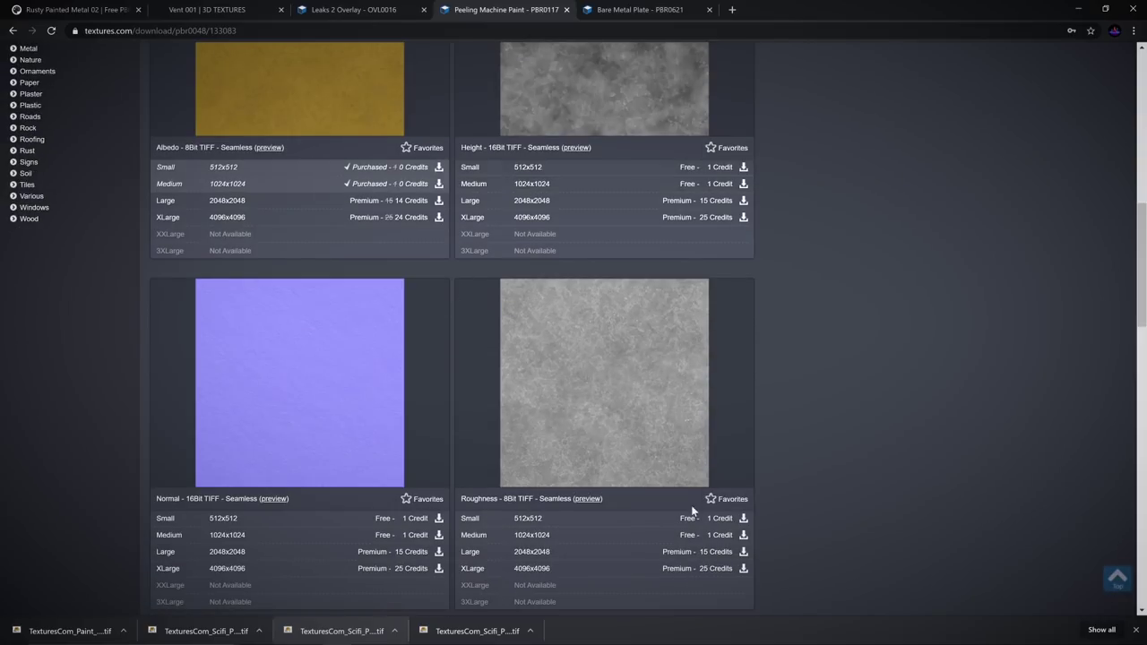
click(313, 541)
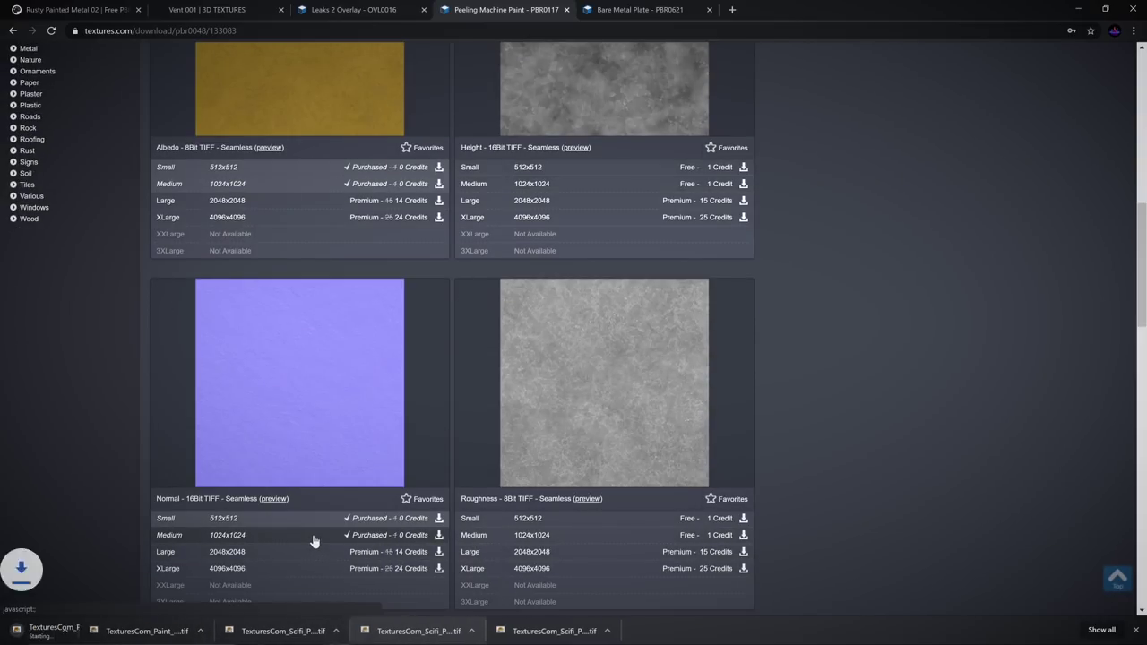
click(700, 543)
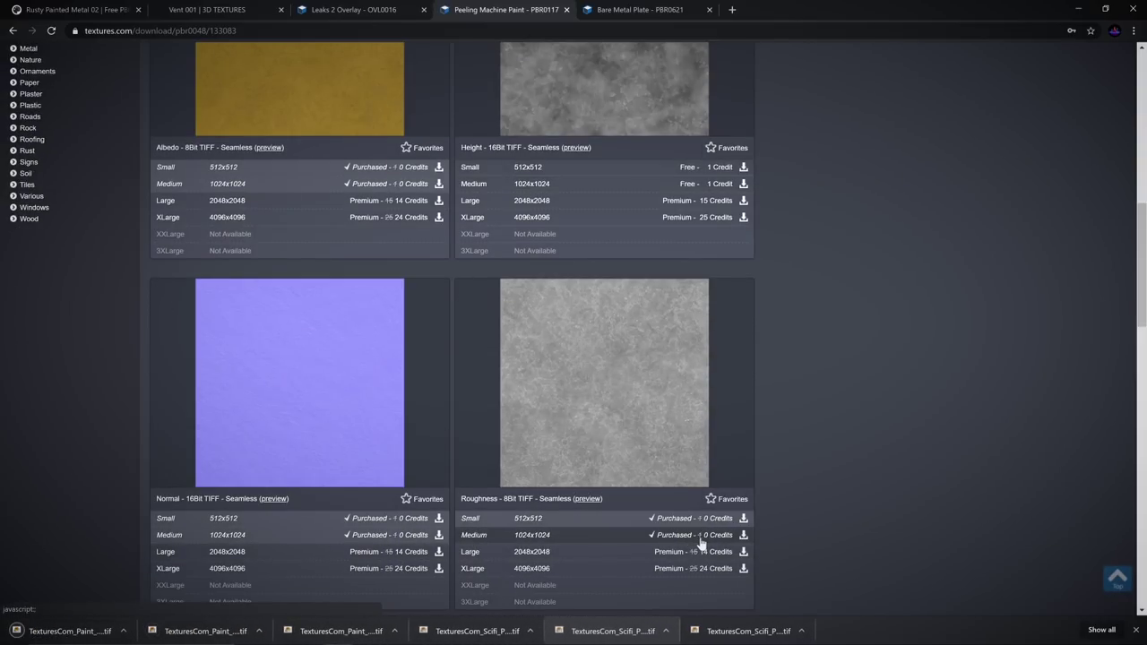
click(1078, 10)
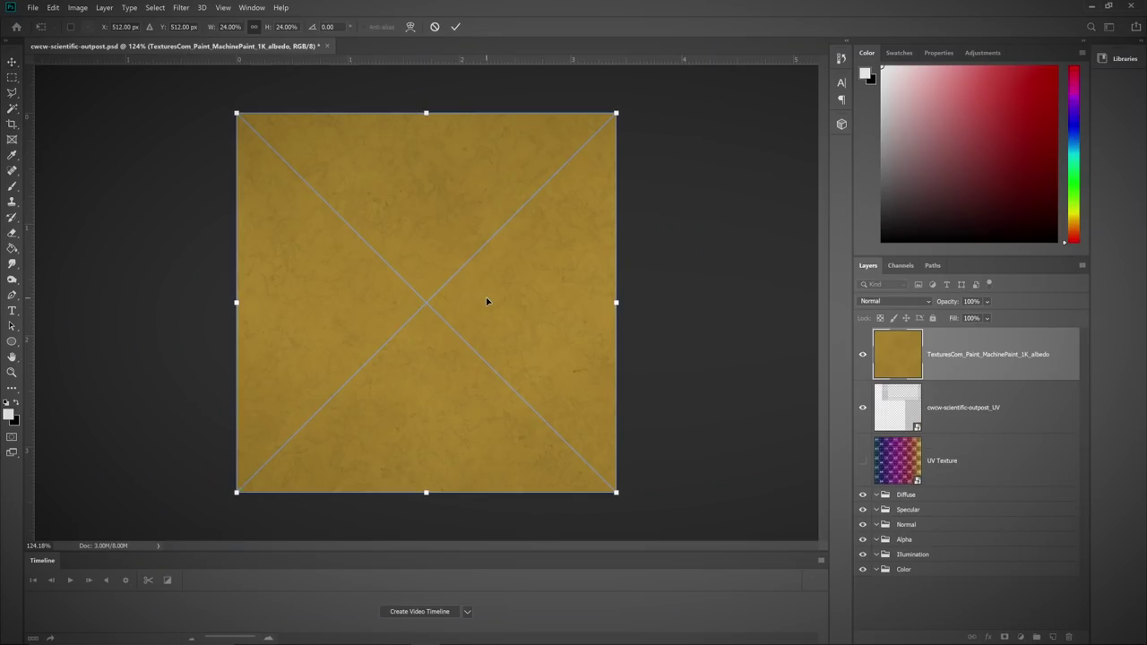
Step: Place the MachinePaint albedo, roughness and normal textures in the Photoshop document, with the albedo layer on top
key(Return)
key(Return)
key(Return)
drag(949, 459, 952, 343)
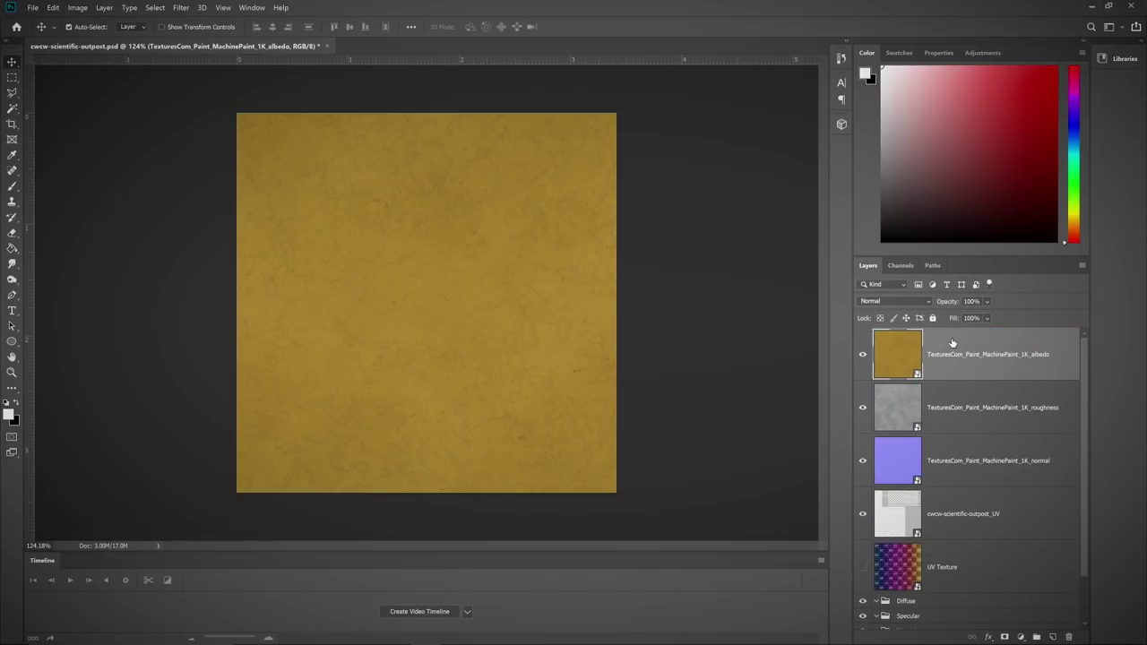
Step: Scale the three MachinePaint layers together to about 35%, keeping them in the canvas's upper-left corner
shift+click(967, 460)
key(ctrl+t)
drag(616, 492, 371, 249)
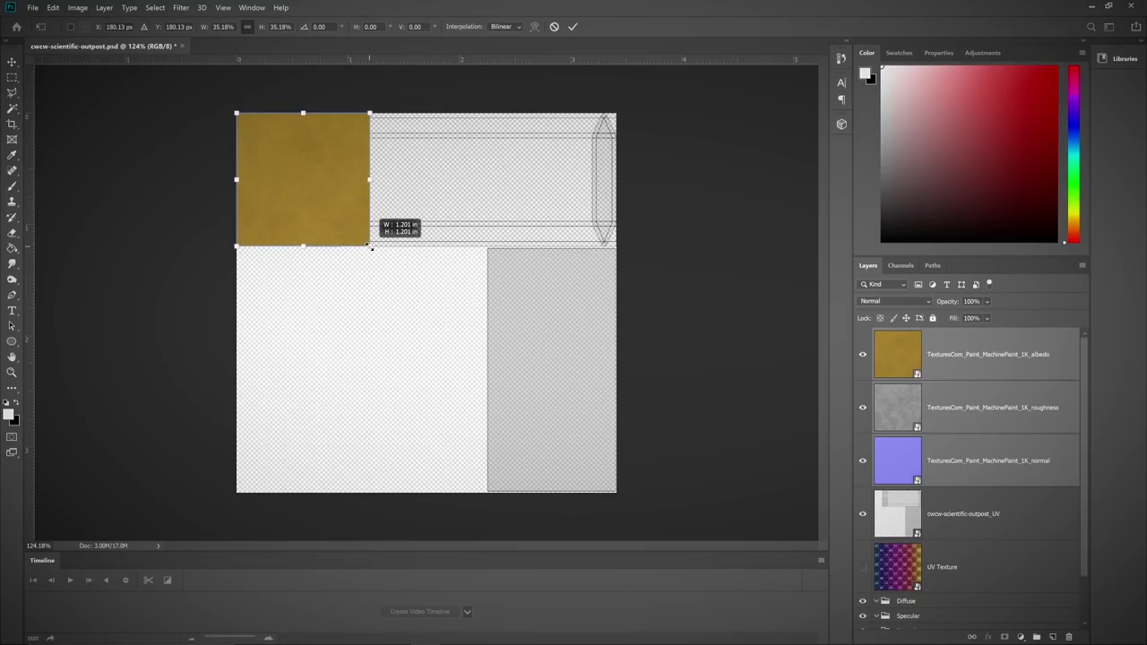
key(Return)
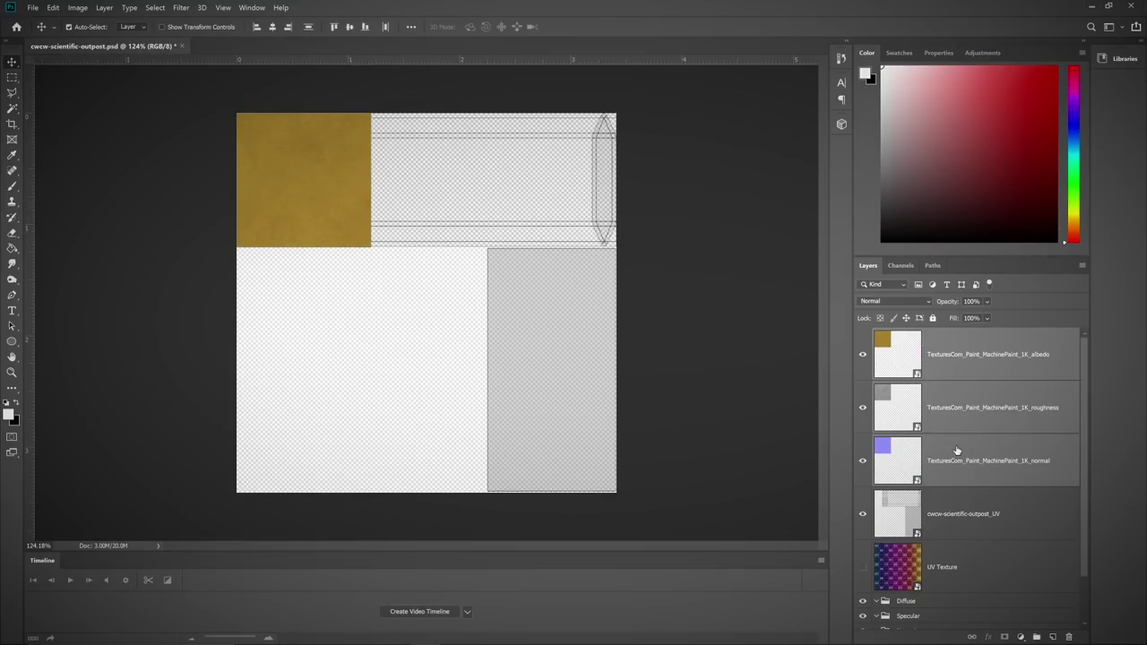
Step: Duplicate the three scaled MachinePaint layers twice and place the copies side by side to fill the canvas's upper strip
key(ctrl+c)
key(ctrl+v)
key(ctrl+t)
drag(404, 295, 415, 173)
key(Return)
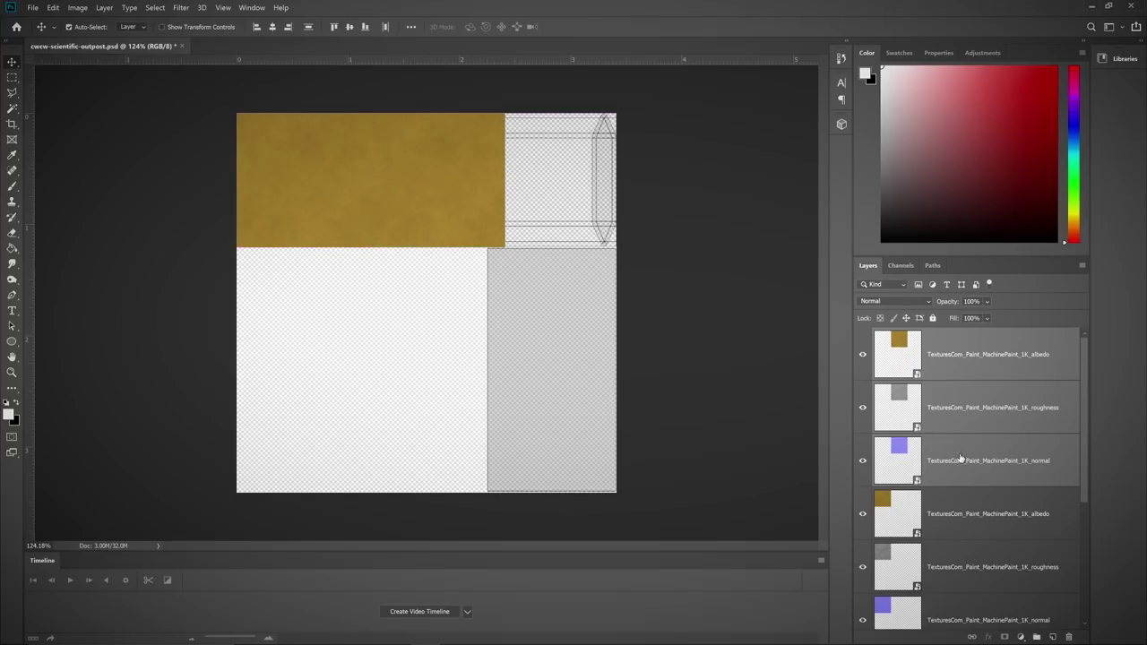
key(ctrl+v)
key(ctrl+t)
drag(415, 310, 558, 189)
key(Return)
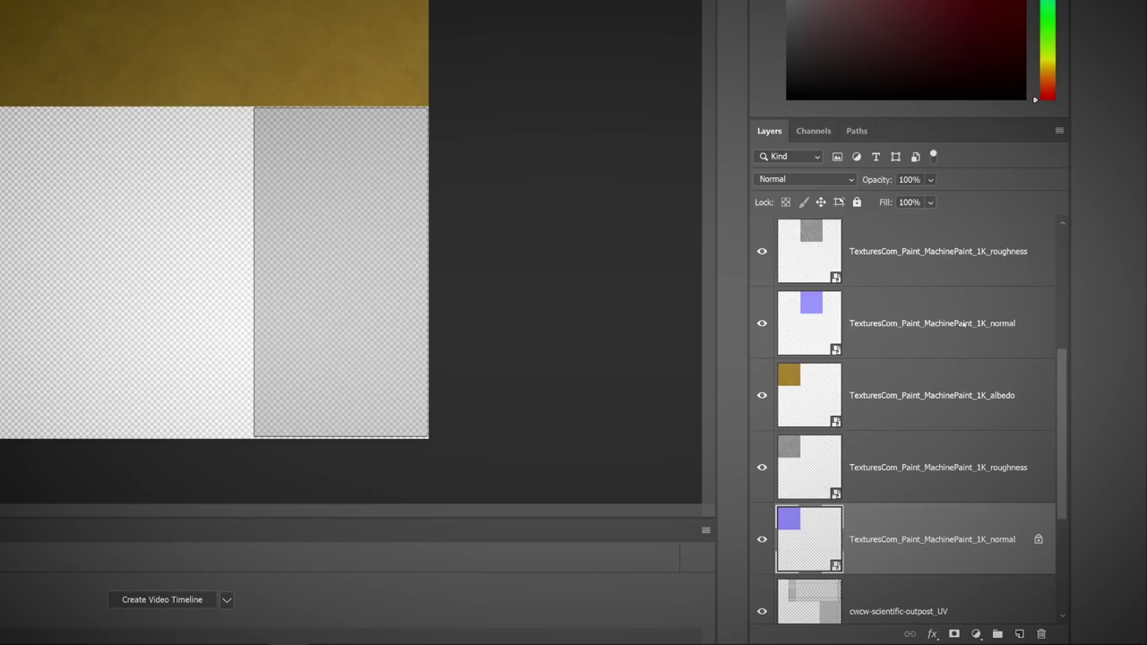
Step: Merge the three MachinePaint normal layers into one layer
ctrl+click(901, 335)
scroll(985, 403, up, 3)
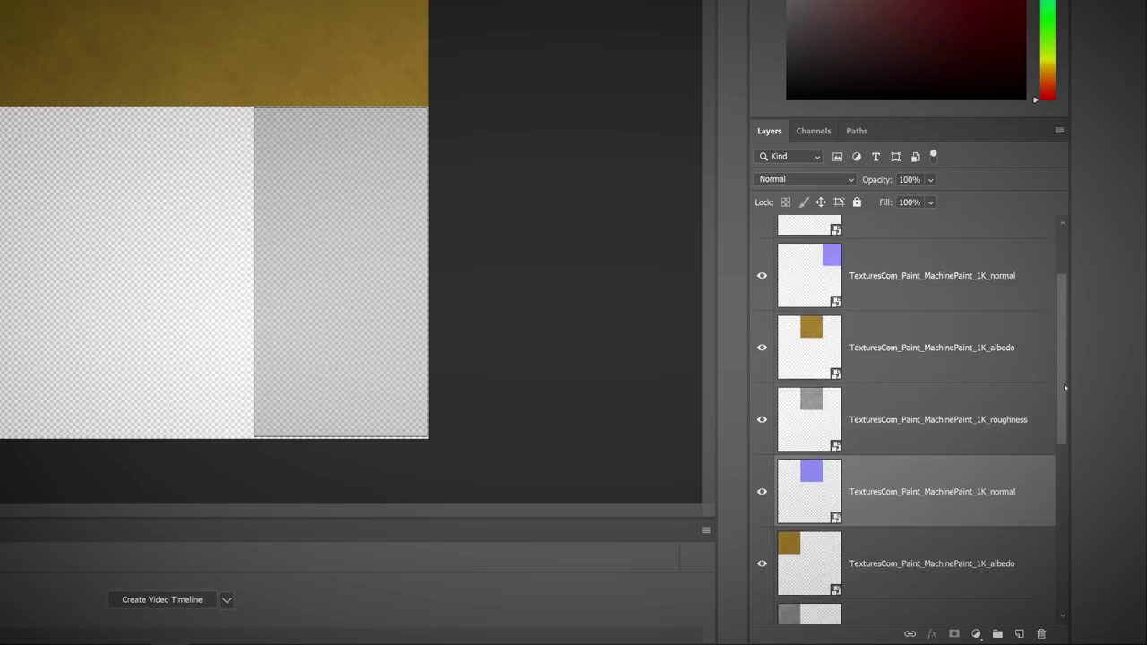
ctrl+click(894, 328)
right_click(938, 330)
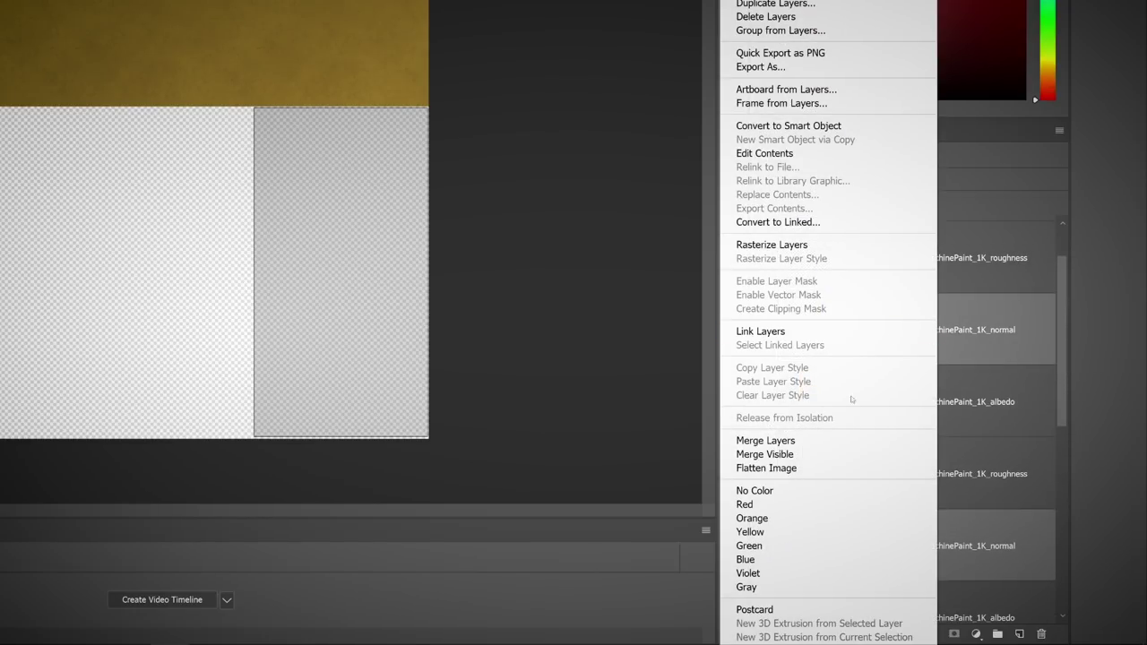
click(837, 440)
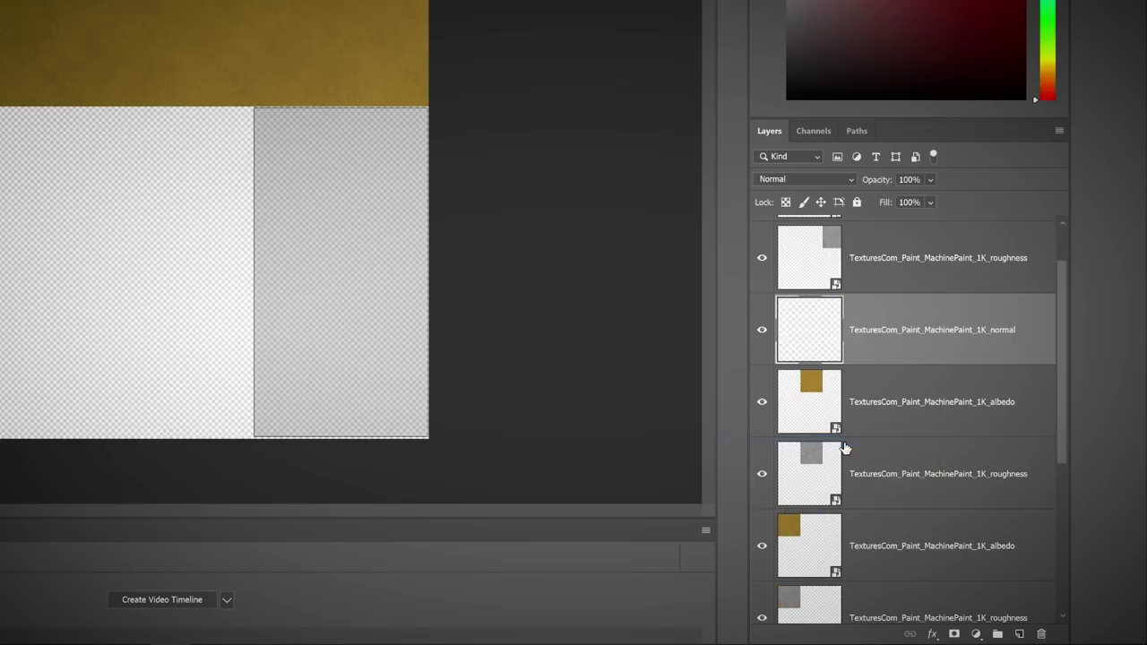
Step: Merge the three MachinePaint albedo layers into one layer
click(936, 414)
scroll(939, 545, up, 1)
ctrl+click(932, 274)
right_click(939, 271)
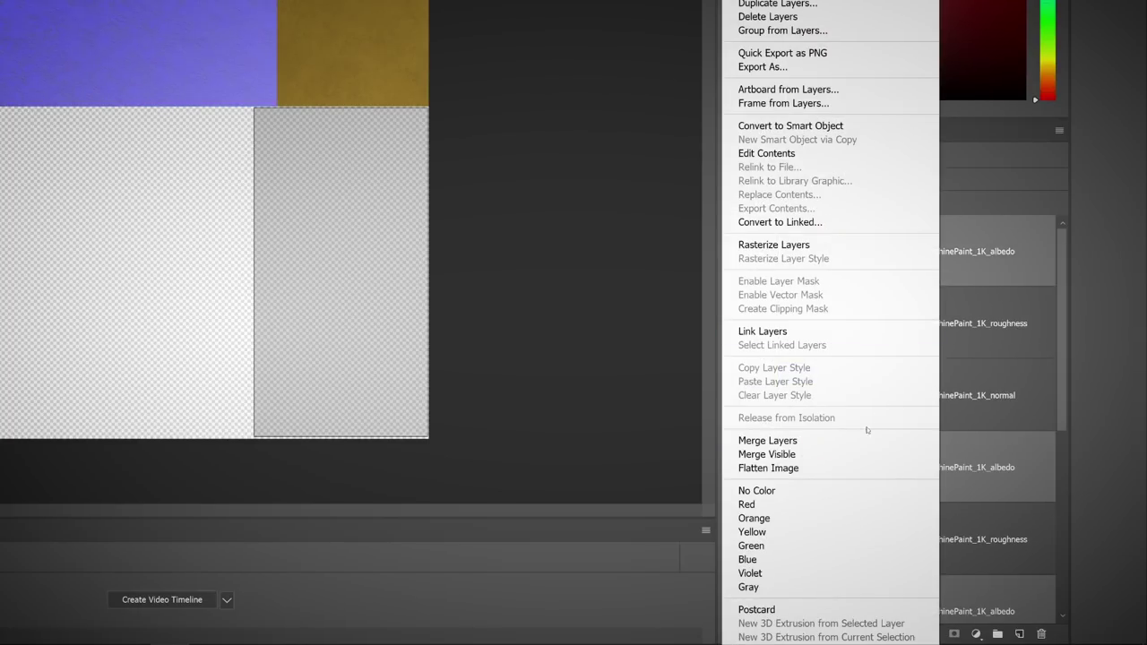
click(770, 440)
Step: Merge the three MachinePaint roughness layers into one layer
click(919, 332)
ctrl+click(912, 474)
ctrl+click(842, 537)
right_click(918, 469)
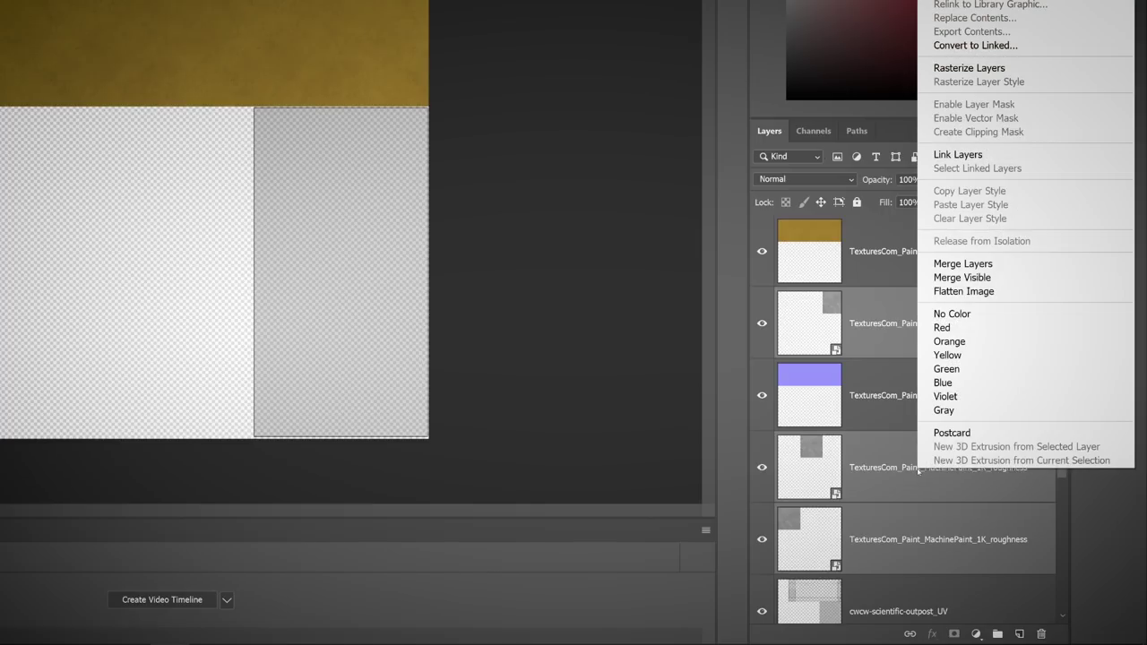
click(1024, 267)
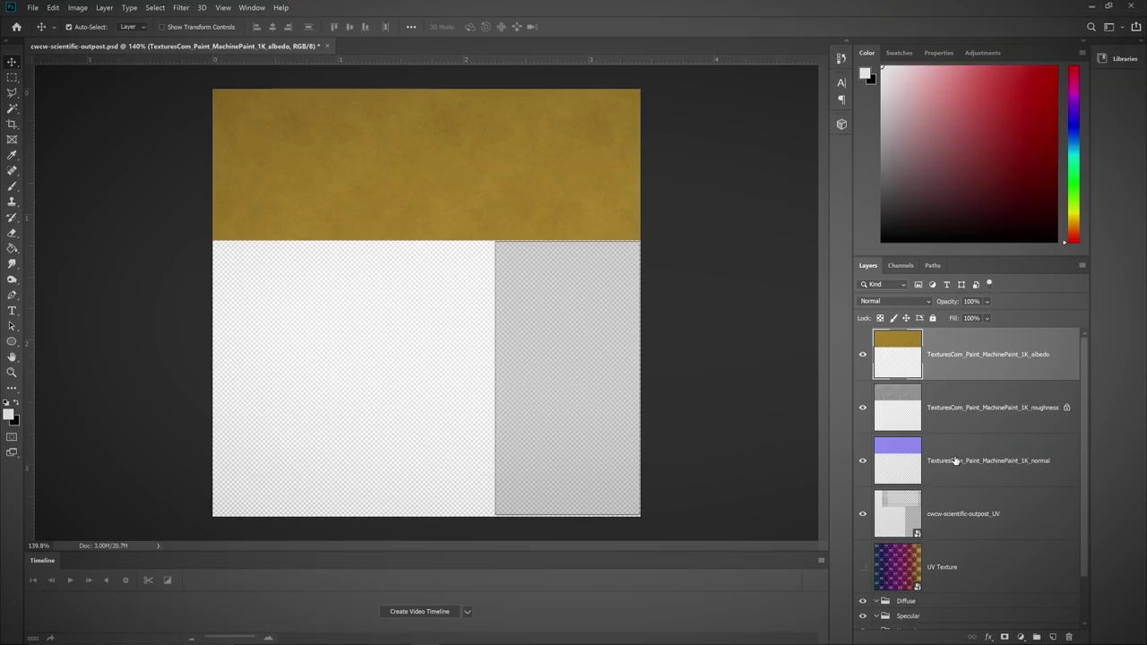
Step: Duplicate the merged MachinePaint albedo, roughness and normal strips twice, placing the copies in the canvas's middle and lower thirds
shift+click(955, 460)
drag(522, 122, 523, 274)
key(ctrl+t)
key(Return)
key(ctrl+j)
key(ctrl+t)
drag(302, 289, 302, 439)
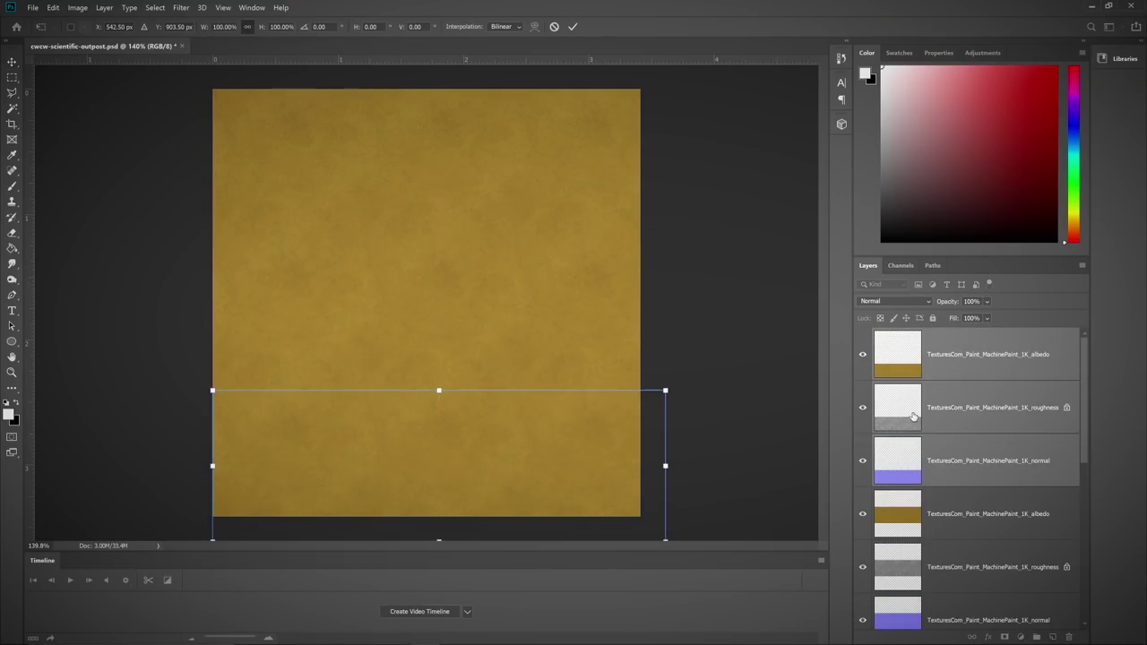
key(Return)
Step: Merge the upper, middle and lower MachinePaint albedo strips into one layer
click(952, 356)
ctrl+click(951, 513)
scroll(946, 475, down, 4)
ctrl+click(946, 464)
right_click(963, 462)
click(985, 494)
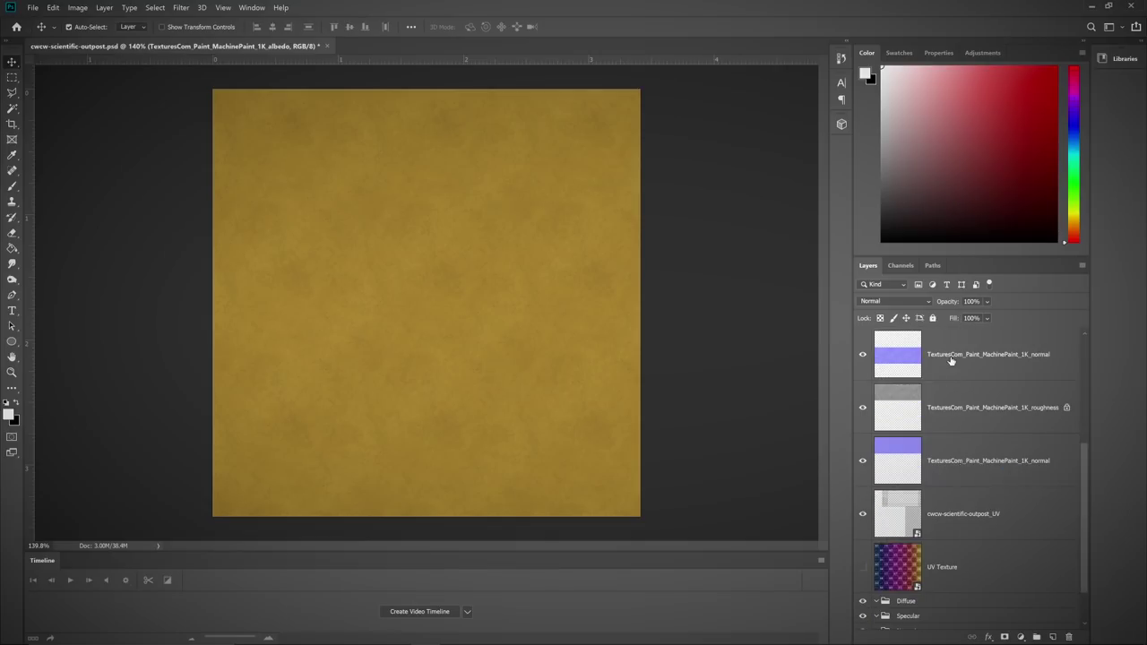
Step: Merge the MachinePaint normal strips into one layer and the roughness strips into another
click(963, 462)
scroll(959, 383, up, 4)
ctrl+click(980, 466)
right_click(979, 467)
click(996, 494)
click(953, 415)
right_click(970, 566)
click(1048, 412)
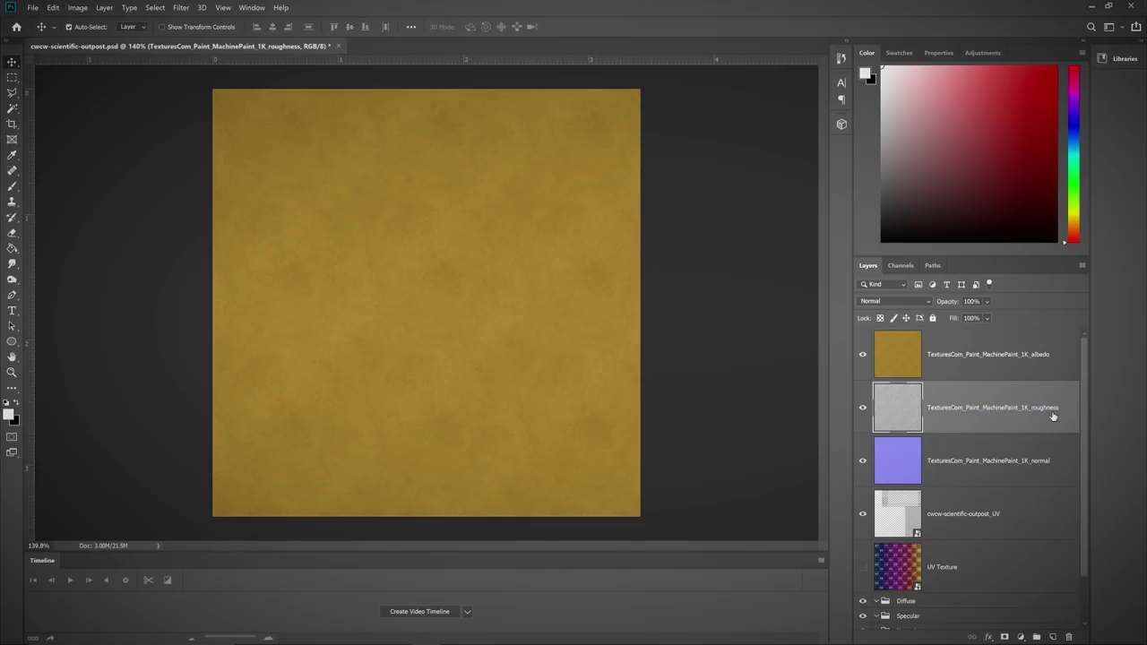
Step: Rename the merged albedo layer Base Texture_Diffuse and move it into the Diffuse group
double_click(974, 355)
text(Base Texture_Diffuse)
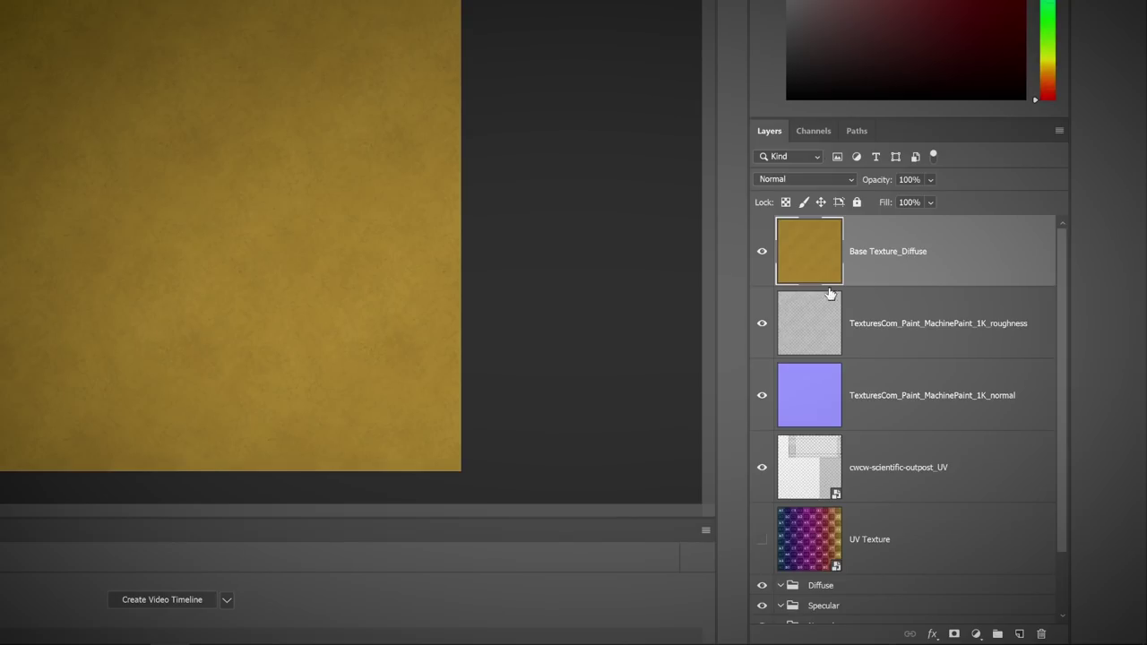
drag(822, 257, 842, 586)
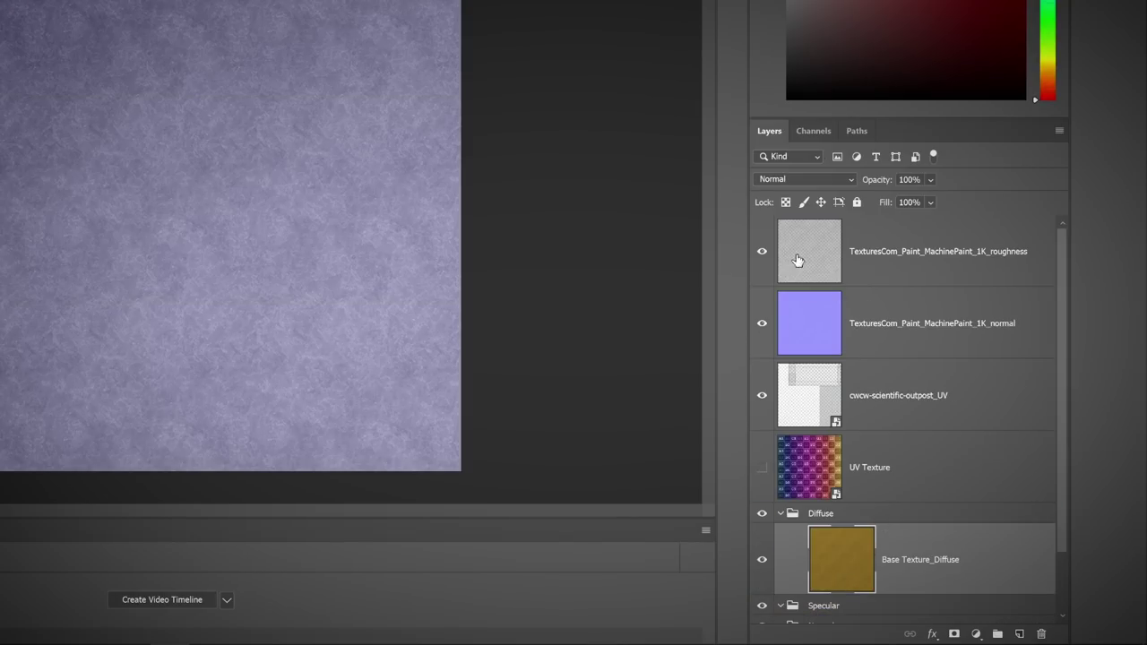
Step: Rename the merged roughness layer Base Texture_Specular and move it into the Specular group
double_click(860, 253)
text(Base Texture_Specular)
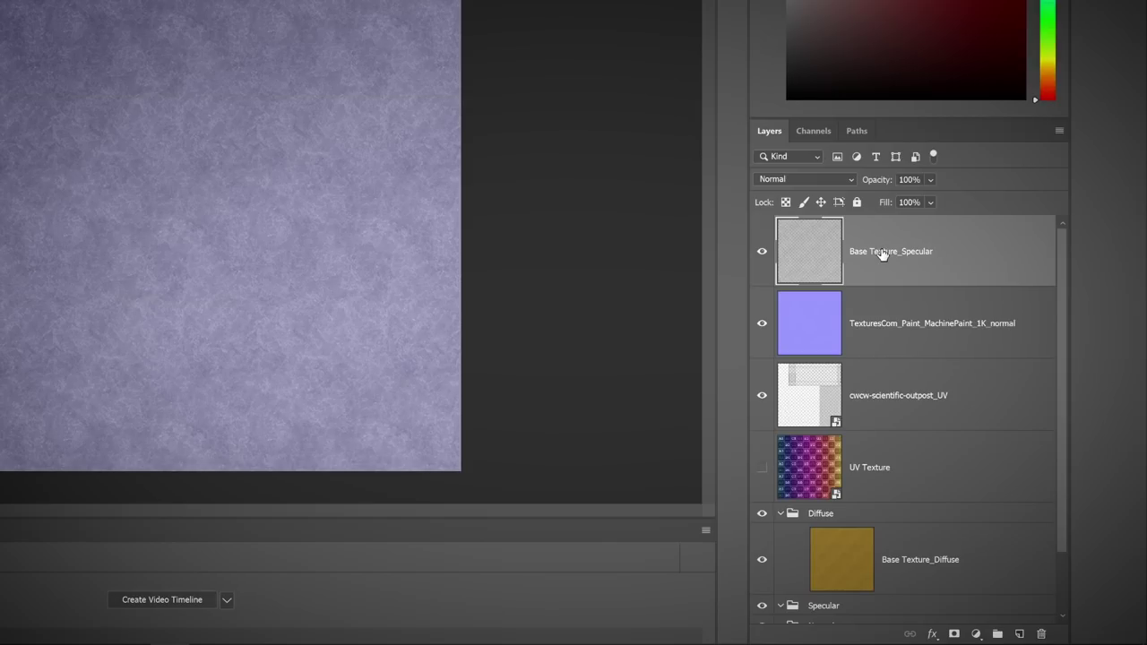
scroll(848, 348, down, 2)
scroll(849, 348, up, 2)
drag(871, 117, 872, 6)
drag(809, 140, 815, 493)
Step: Rename the merged normal layer Base Texture_Normal and move it into the Normal group
double_click(931, 140)
text(Base Texture_Normal)
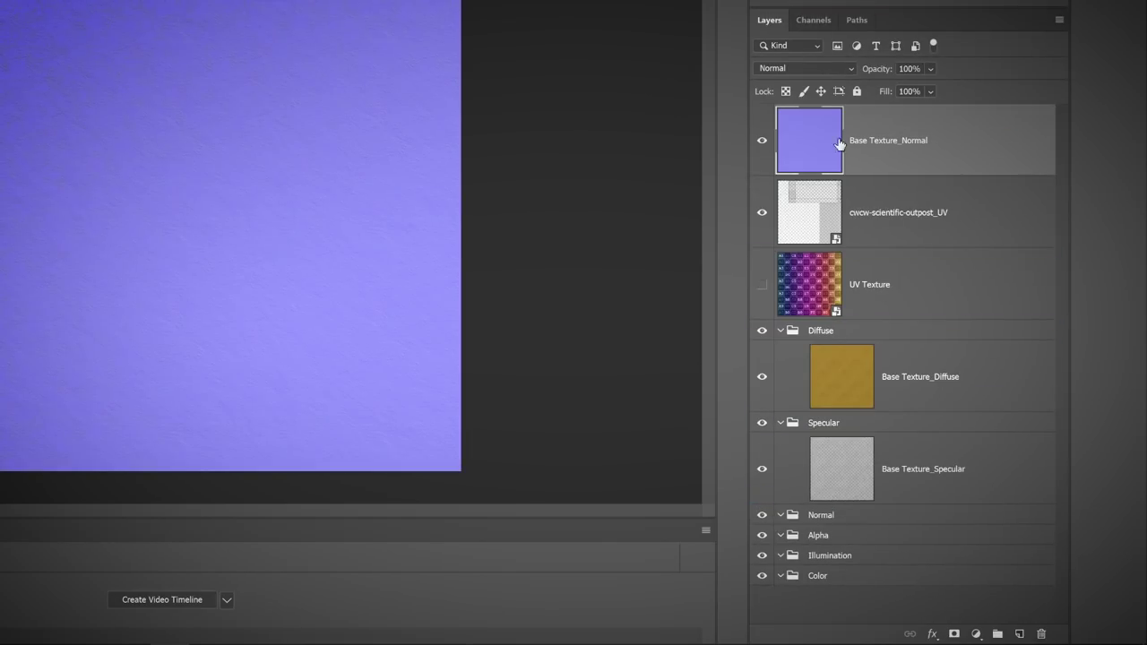
drag(838, 143, 832, 517)
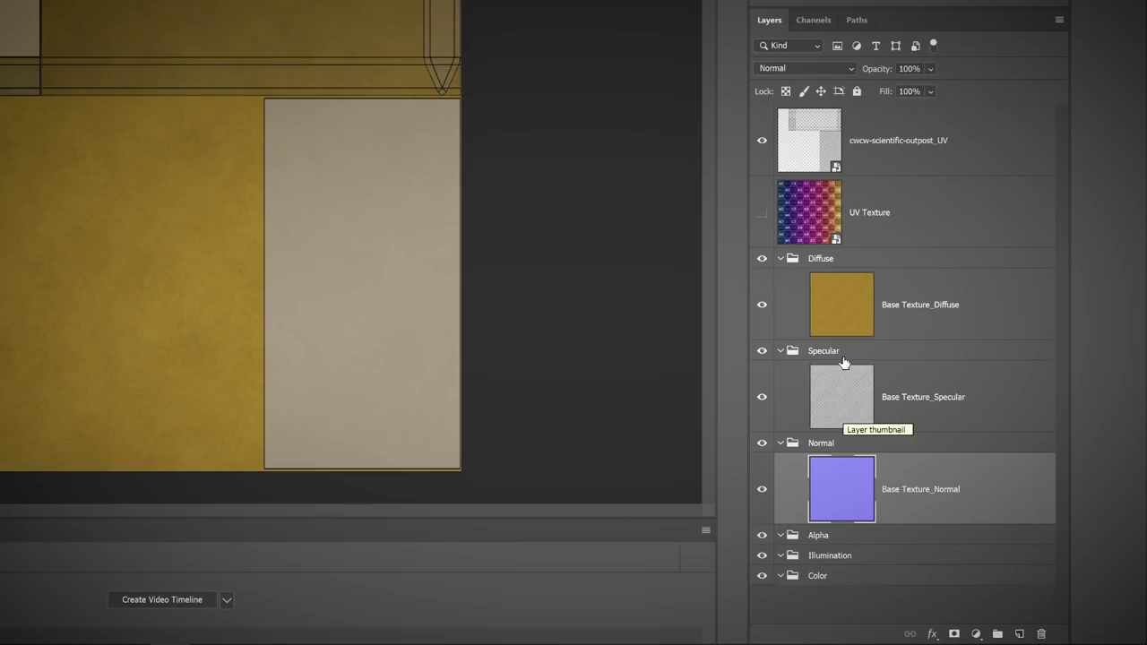
Step: Recolour the Base Texture_Diffuse layer to dark green with Curves and Hue/Saturation, setting the saturation to -36
click(858, 307)
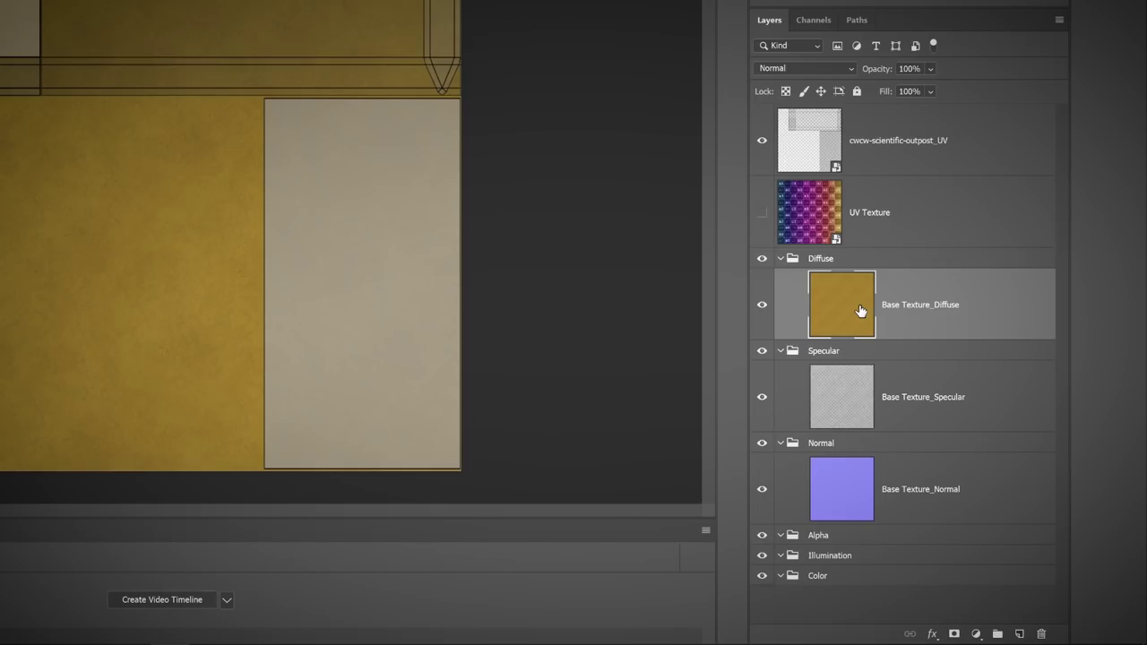
click(77, 7)
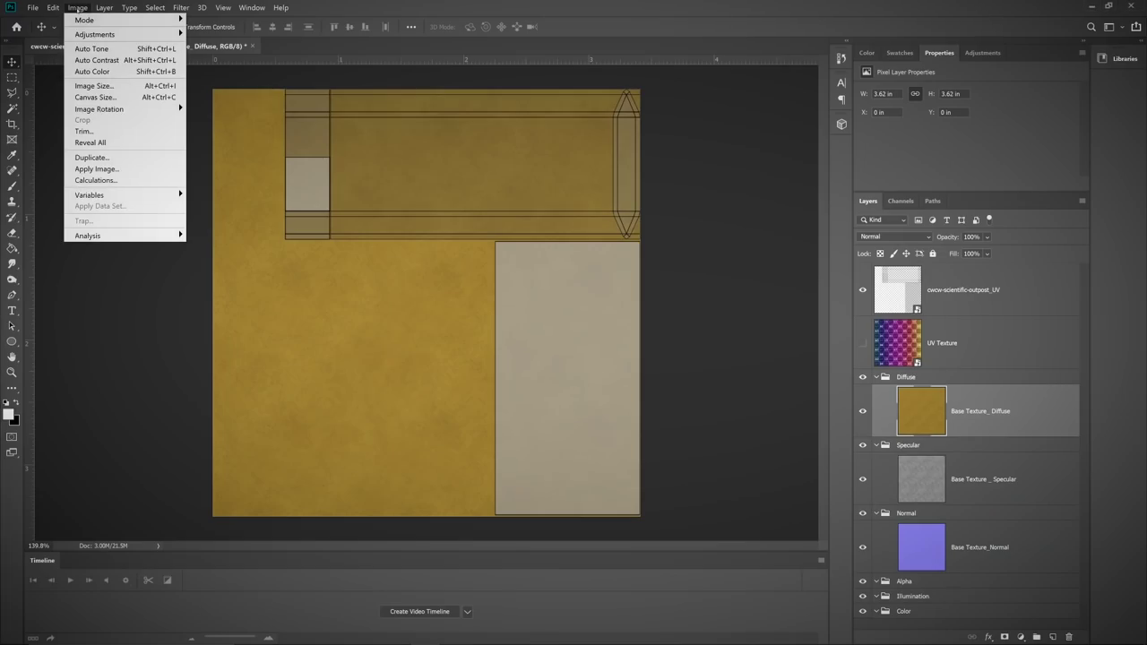
mouse_move(95, 34)
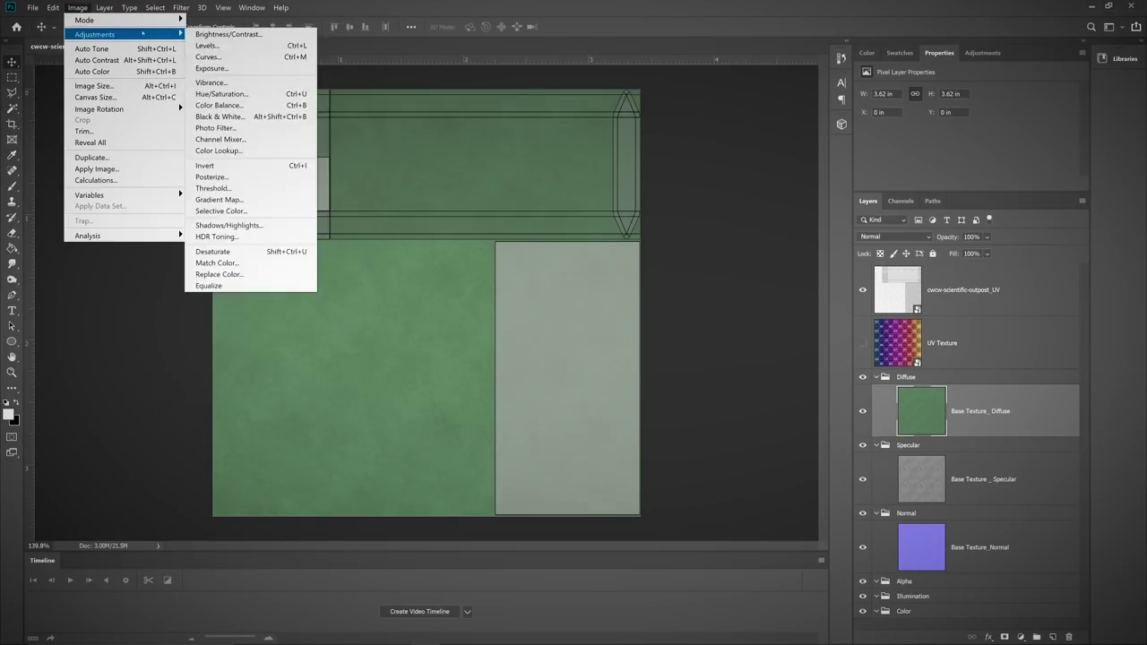
click(249, 57)
drag(602, 249, 603, 303)
drag(465, 400, 475, 404)
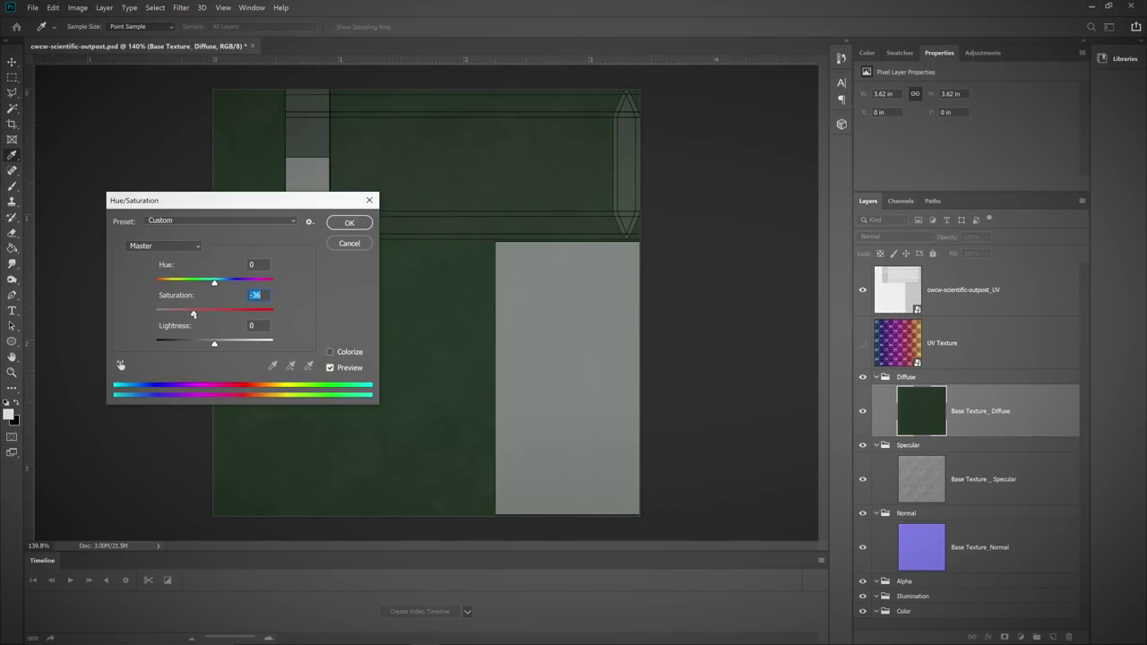
click(349, 222)
Step: Hide the Diffuse group and add an Invert adjustment layer above the base texture in the Specular group, comparing it on and off
click(967, 446)
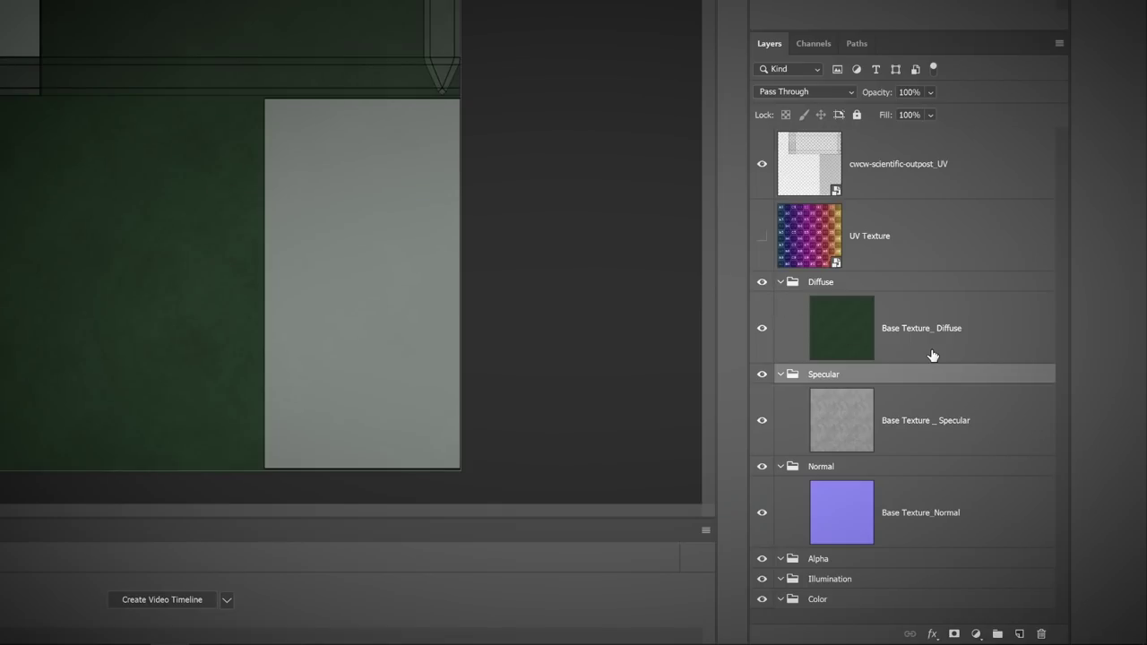
click(763, 283)
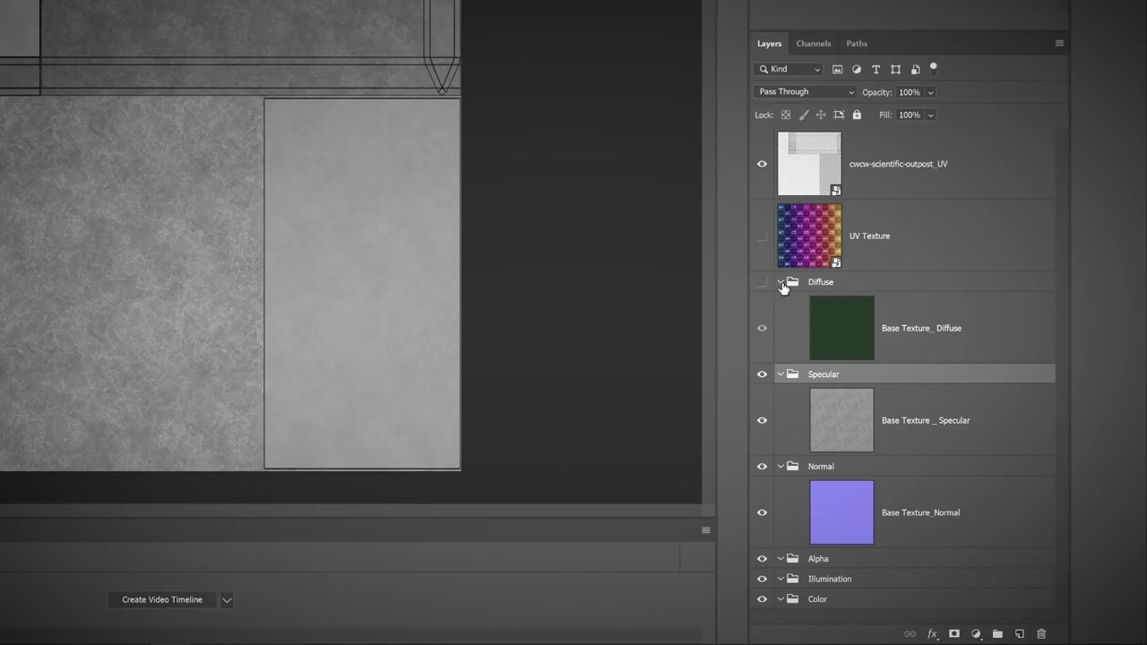
click(977, 633)
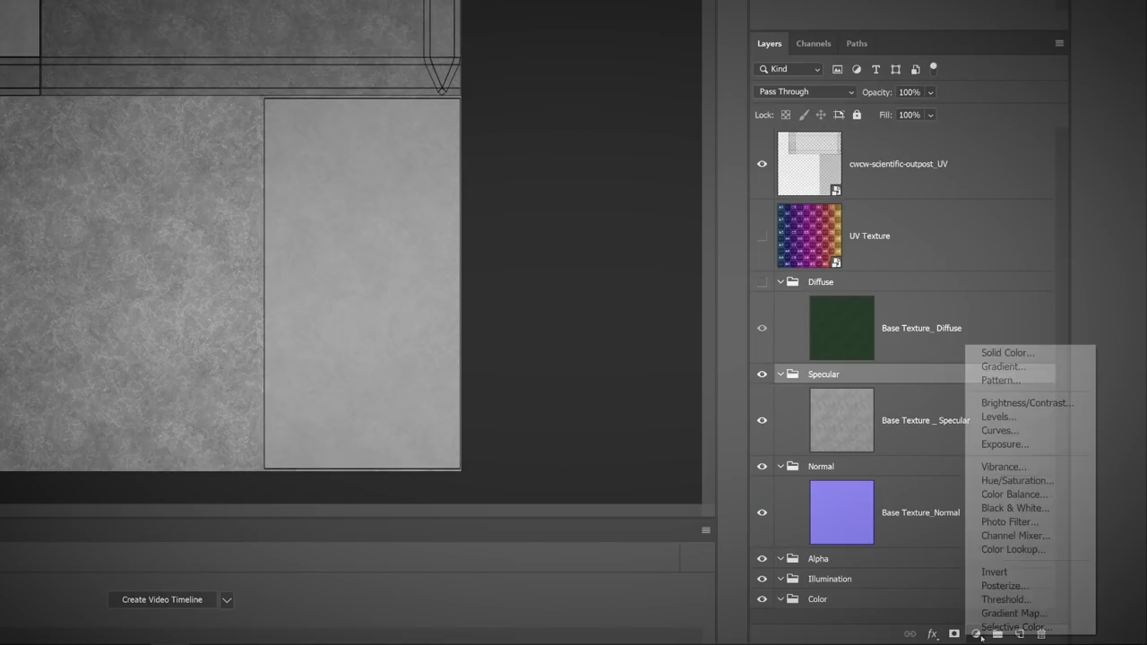
click(1028, 575)
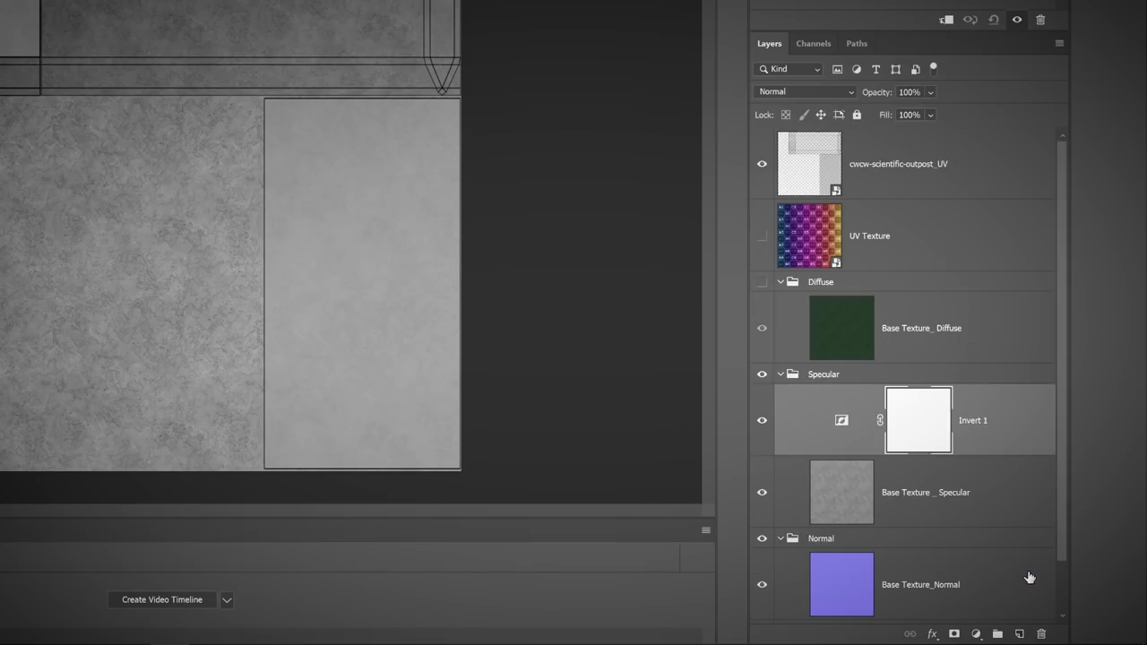
click(762, 422)
click(762, 422)
click(762, 422)
click(763, 422)
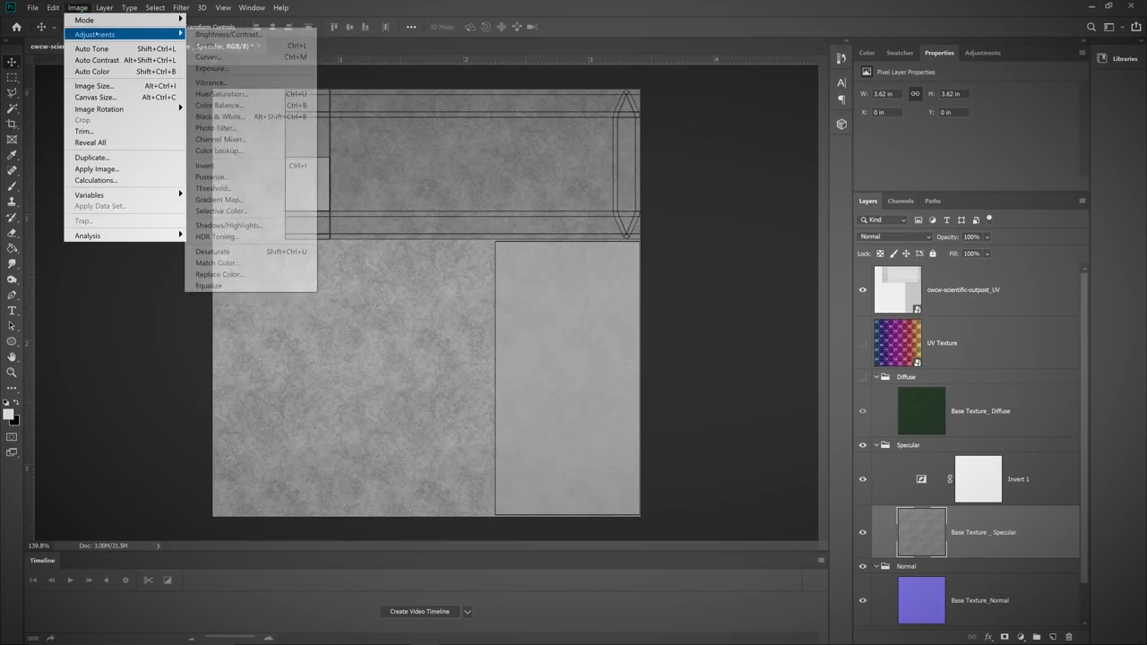
Step: Lighten the Base Texture_Specular layer with Curves by raising the black point's output and mapping input 153 to output 223
click(208, 56)
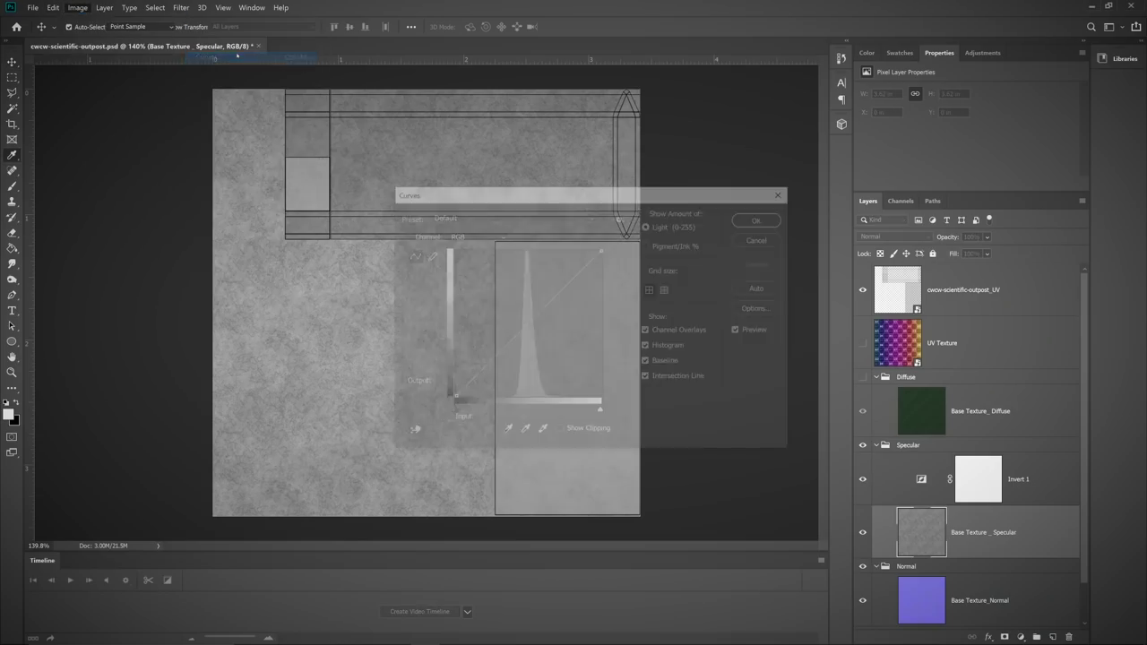
drag(427, 377, 415, 300)
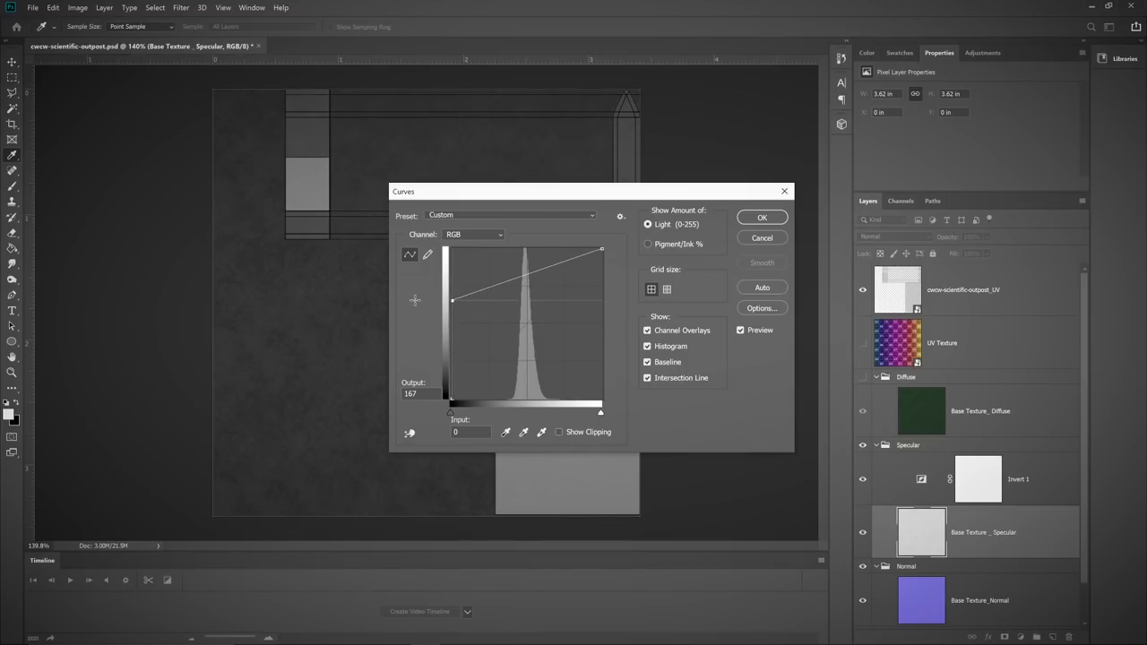
drag(412, 307, 412, 321)
drag(524, 284, 541, 268)
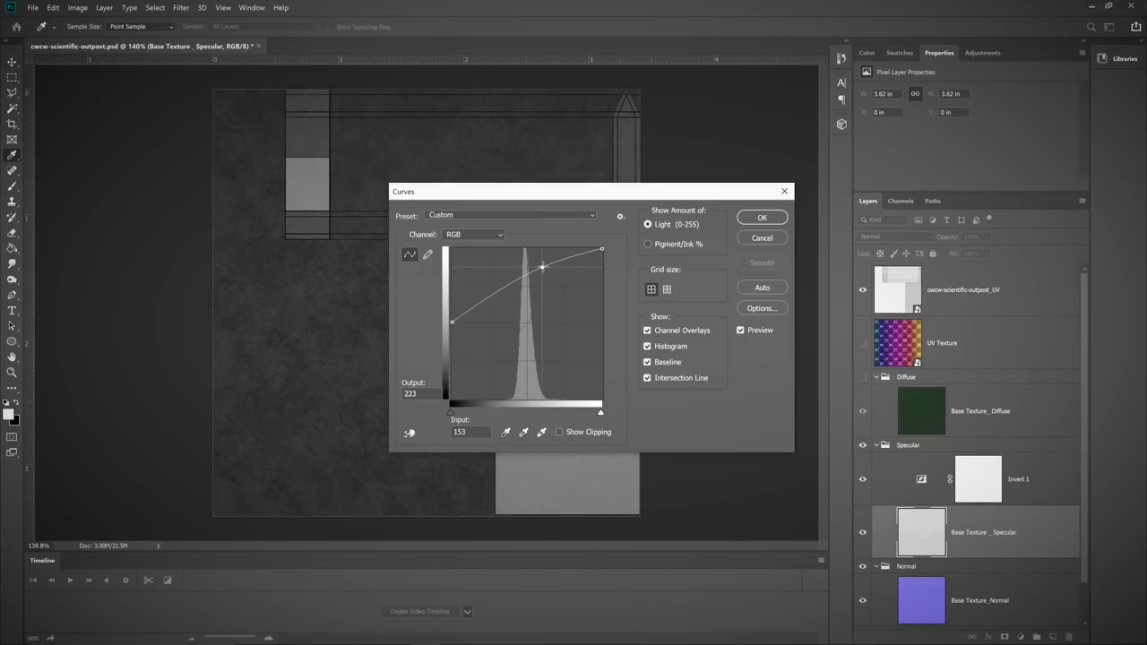
click(761, 218)
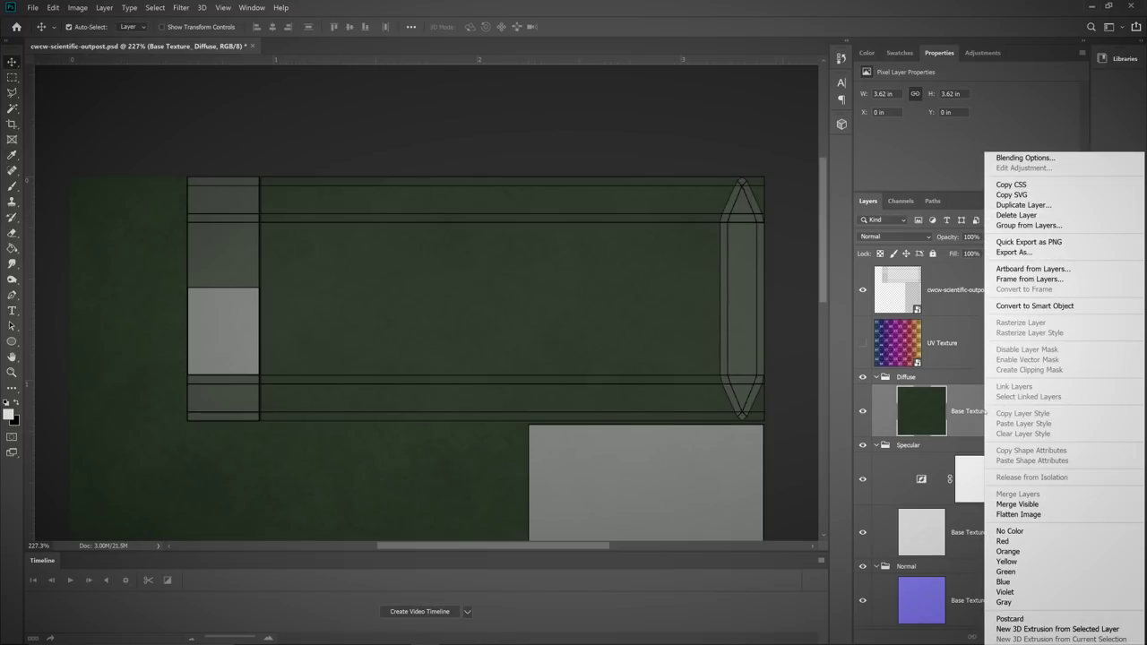
Step: Duplicate the diffuse base layer as Base Texture Darker_Diffuse and darken the copy with Curves by lowering the white point's output
click(1026, 205)
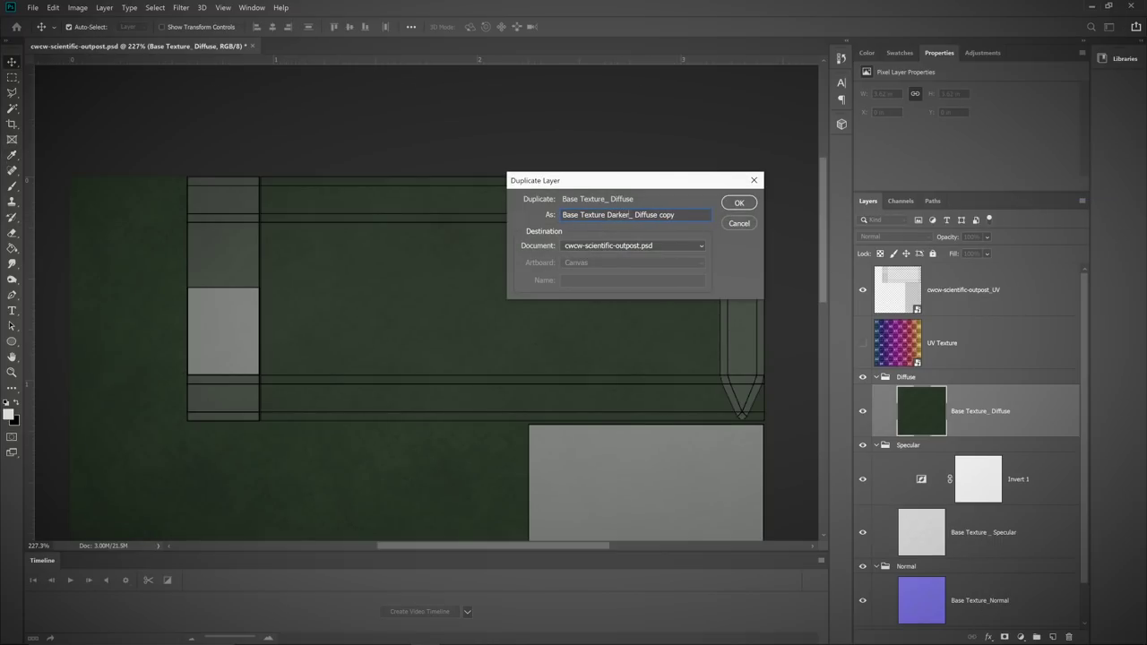
key(Return)
click(78, 7)
mouse_move(99, 31)
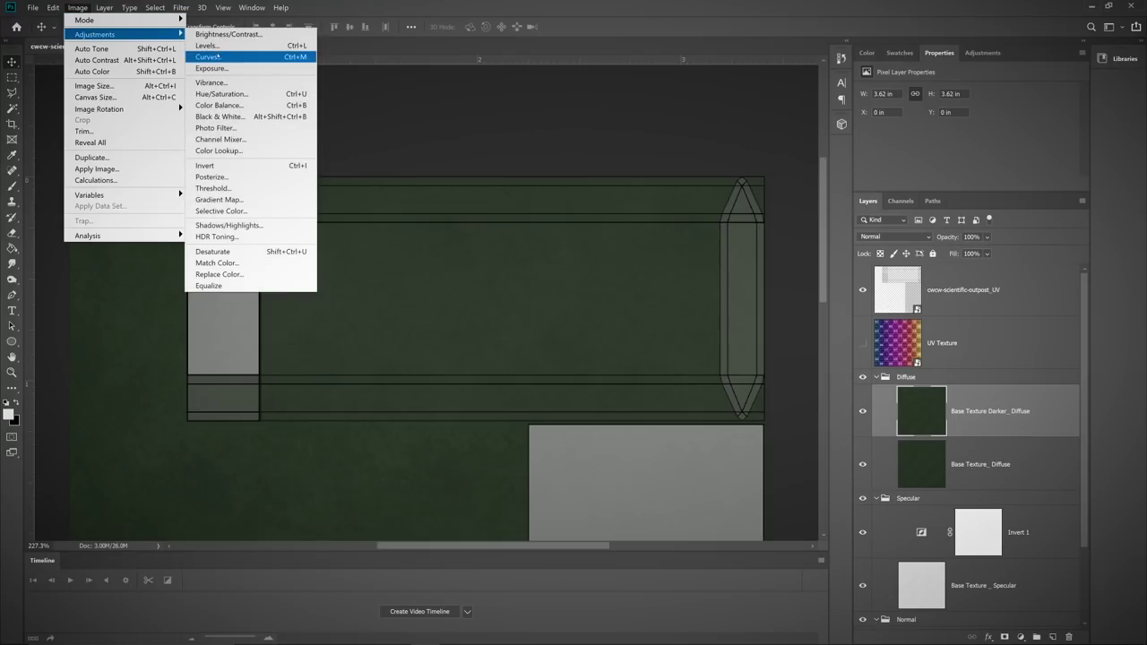
click(223, 51)
drag(601, 248, 612, 313)
click(753, 218)
Step: Mask the Base Texture Darker_Diffuse layer to the two horizontal trim strips along the upper UV island's long edges
click(12, 78)
scroll(249, 201, up, 1)
drag(666, 189, 585, 196)
drag(734, 181, 98, 230)
drag(733, 451, 260, 403)
drag(101, 402, 100, 403)
click(1005, 638)
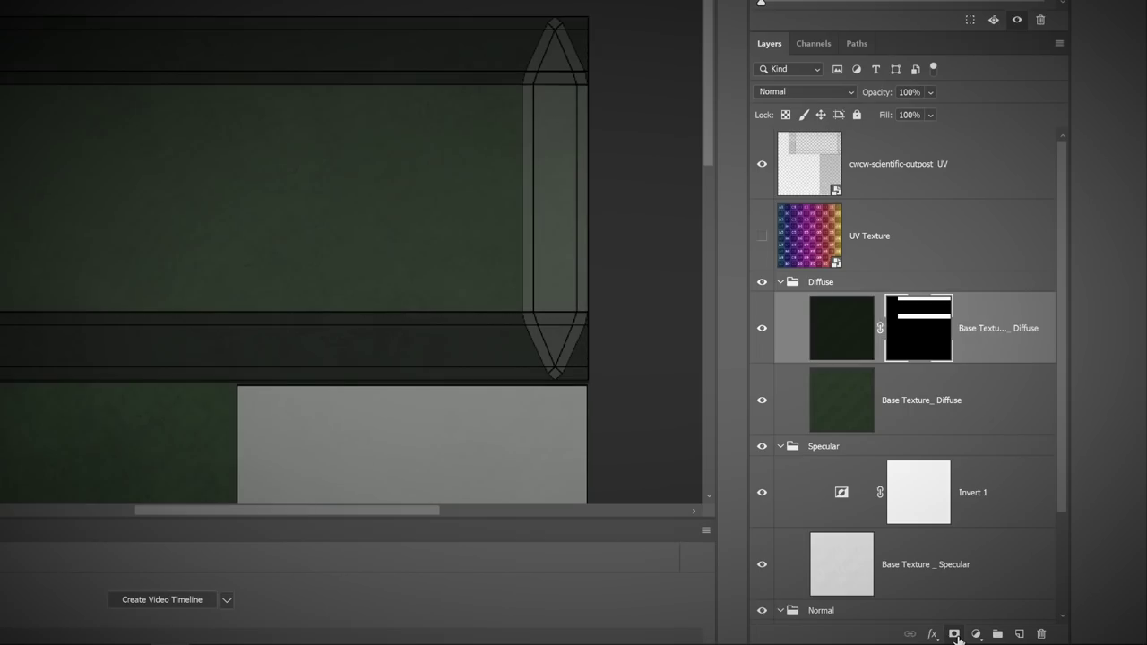
Step: Place the Scifi_Floor_1K albedo, roughness and normal textures above the hidden UV layout layer, stacked in that order
click(762, 165)
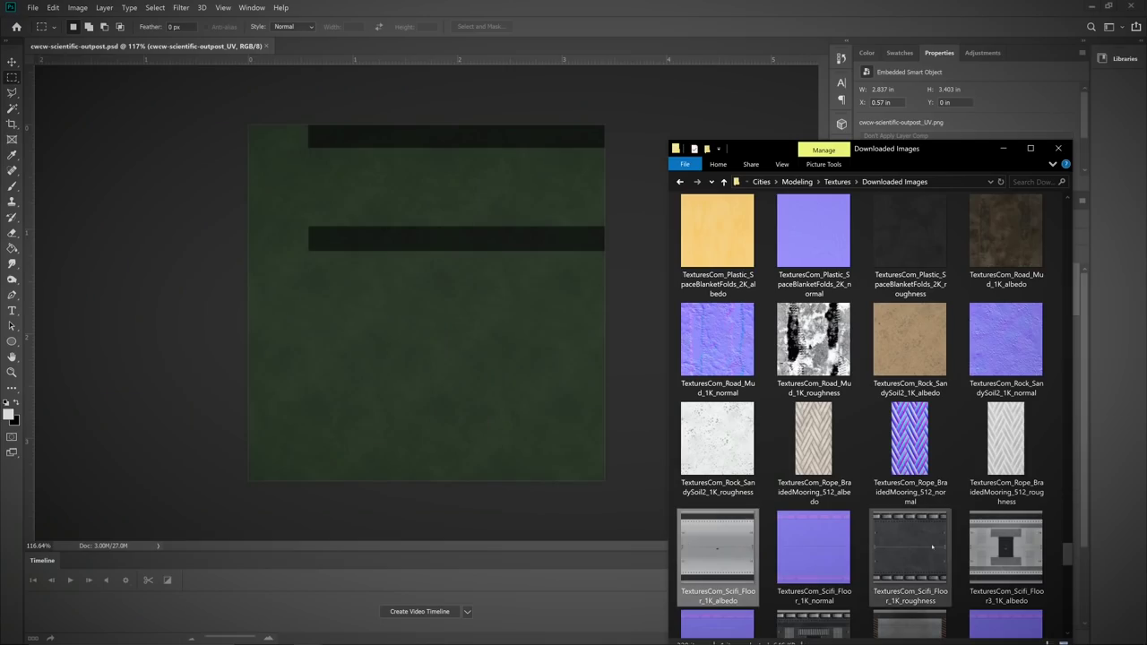
key(Return)
key(Return)
key(Return)
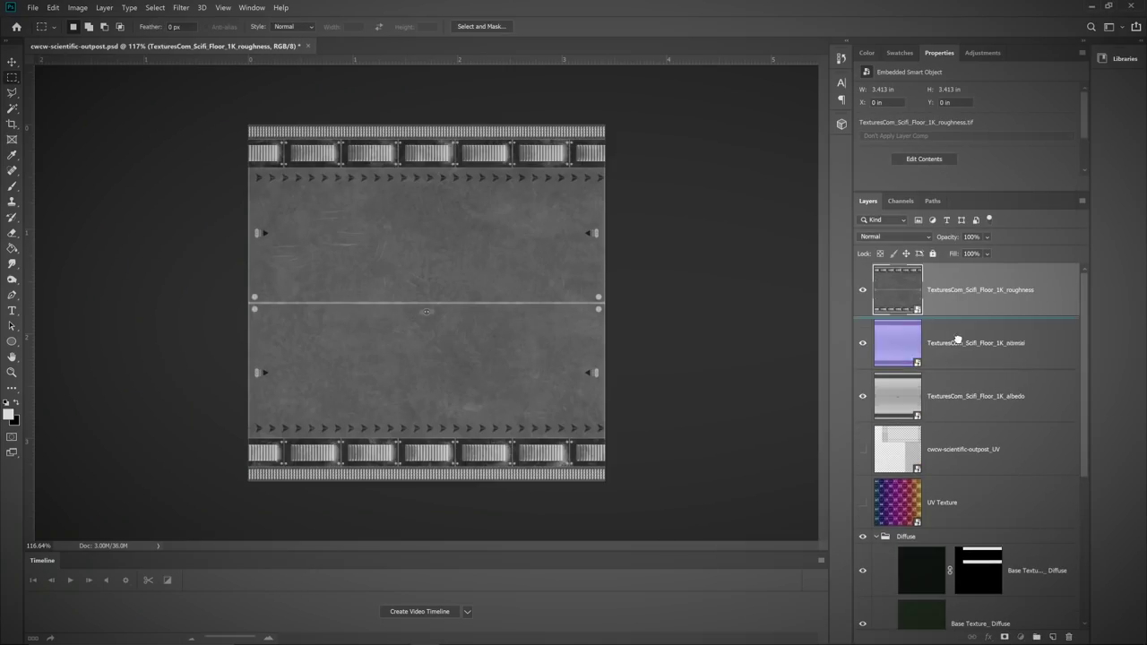
drag(957, 341, 966, 269)
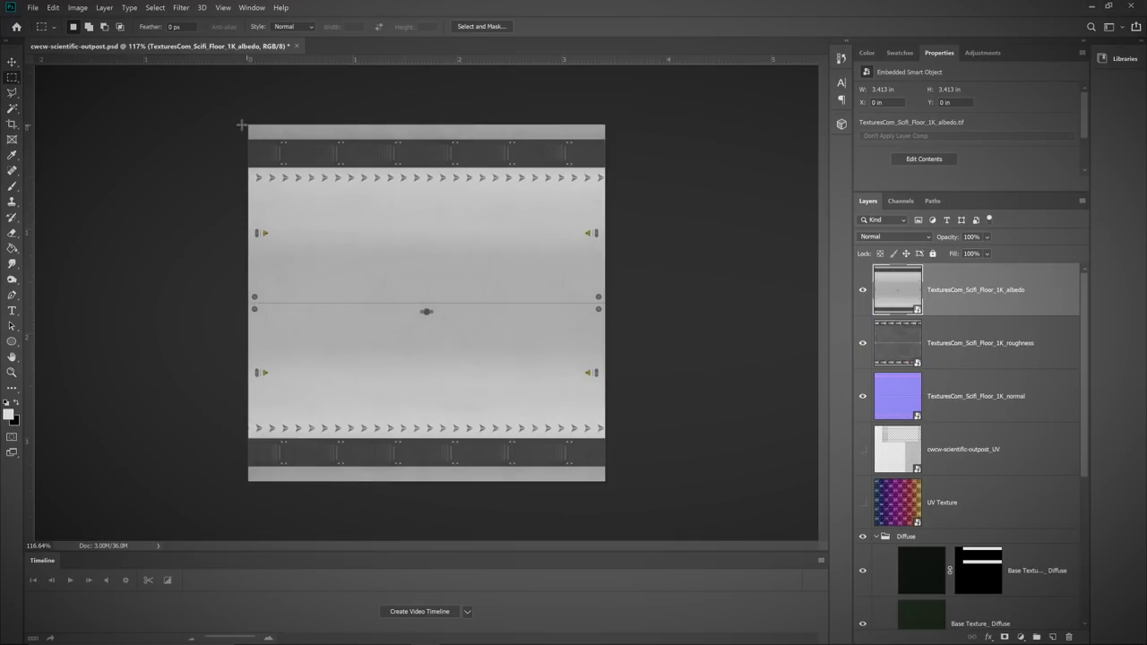
Step: Rasterize the three Scifi_Floor layers and crop them to the texture's upper dark vent band, about 3.41 by 0.27 in
scroll(258, 150, up, 6)
drag(347, 128, 260, 219)
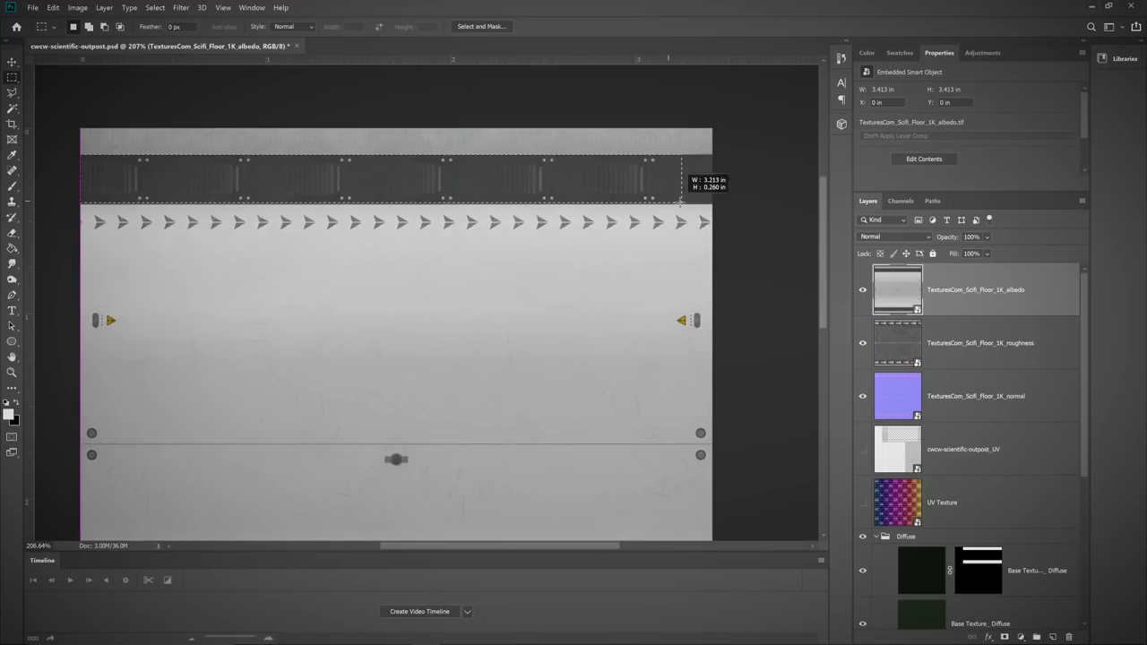
scroll(705, 210, down, 5)
click(155, 8)
click(160, 53)
shift+click(950, 397)
right_click(976, 394)
click(1041, 350)
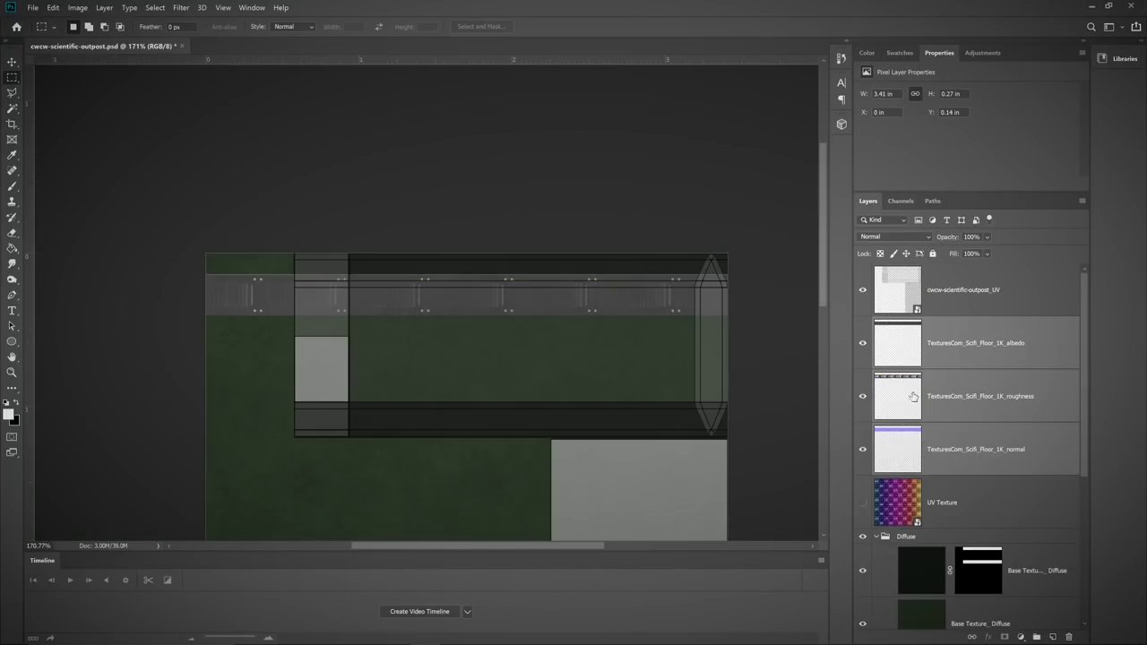
Step: Scale the three Scifi_Floor bands to about 1.73 by 0.14 in and fit them into the right half of the upper trim strip
key(ctrl+t)
drag(206, 315, 467, 295)
drag(592, 285, 621, 272)
scroll(680, 262, up, 10)
drag(185, 313, 169, 315)
scroll(285, 338, down, 7)
key(Return)
Step: Duplicate the three Scifi_Floor bands and align the copies end to end with the originals on their left
right_click(970, 395)
click(1012, 215)
click(740, 203)
key(ctrl+t)
drag(327, 314, 242, 294)
scroll(242, 294, up, 6)
drag(435, 289, 467, 288)
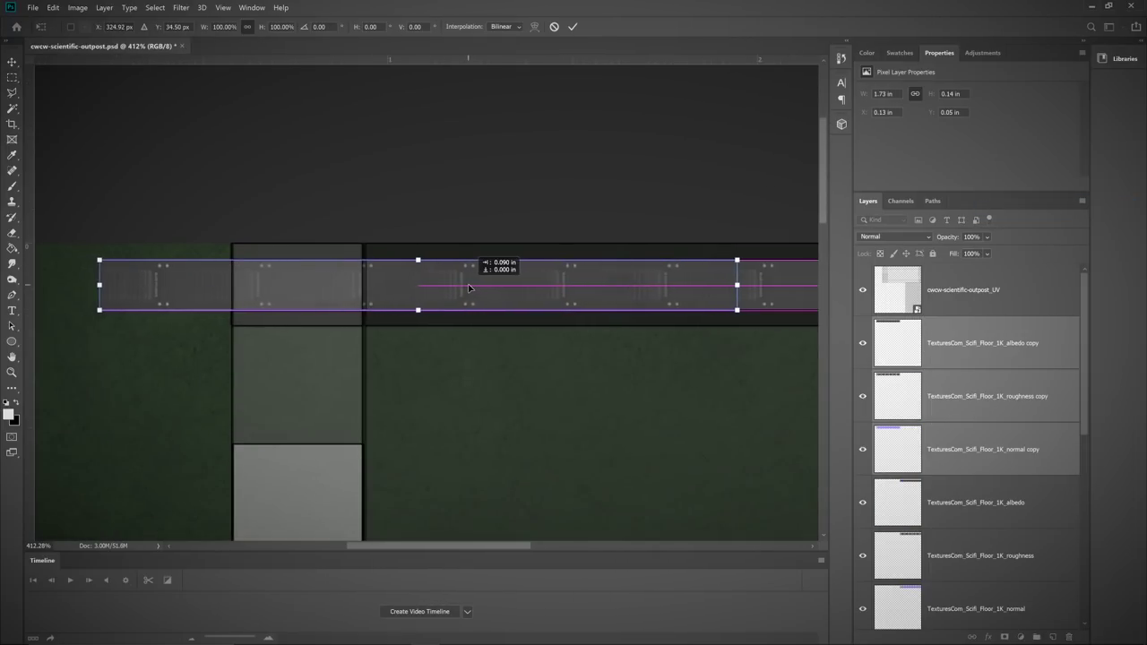
key(Return)
Step: Delete the part of the copied Scifi_Floor bands that extends left past the long central UV panel
mouse_move(77, 243)
mouse_down()
mouse_move(304, 384)
mouse_move(363, 386)
mouse_up()
click(953, 448)
key(Delete)
Step: Merge the two Scifi_Floor albedo bands of the upper trim strip into one layer
scroll(617, 350, down, 10)
ctrl+click(1002, 504)
right_click(1003, 503)
click(1020, 352)
Step: Merge the upper trim strip's two Scifi_Floor roughness bands into one layer and its two normal bands into another
click(1017, 396)
ctrl+click(999, 493)
right_click(1000, 493)
click(896, 492)
click(978, 449)
ctrl+click(980, 494)
right_click(980, 493)
Step: Duplicate the merged Scifi_Floor bands onto the lower trim strip and merge the upper and lower albedo bands
drag(541, 460, 591, 492)
key(Return)
click(991, 344)
ctrl+click(993, 503)
right_click(993, 503)
click(1019, 349)
Step: Merge the upper and lower Scifi_Floor roughness bands into one layer and the matching normal bands into another
click(1018, 396)
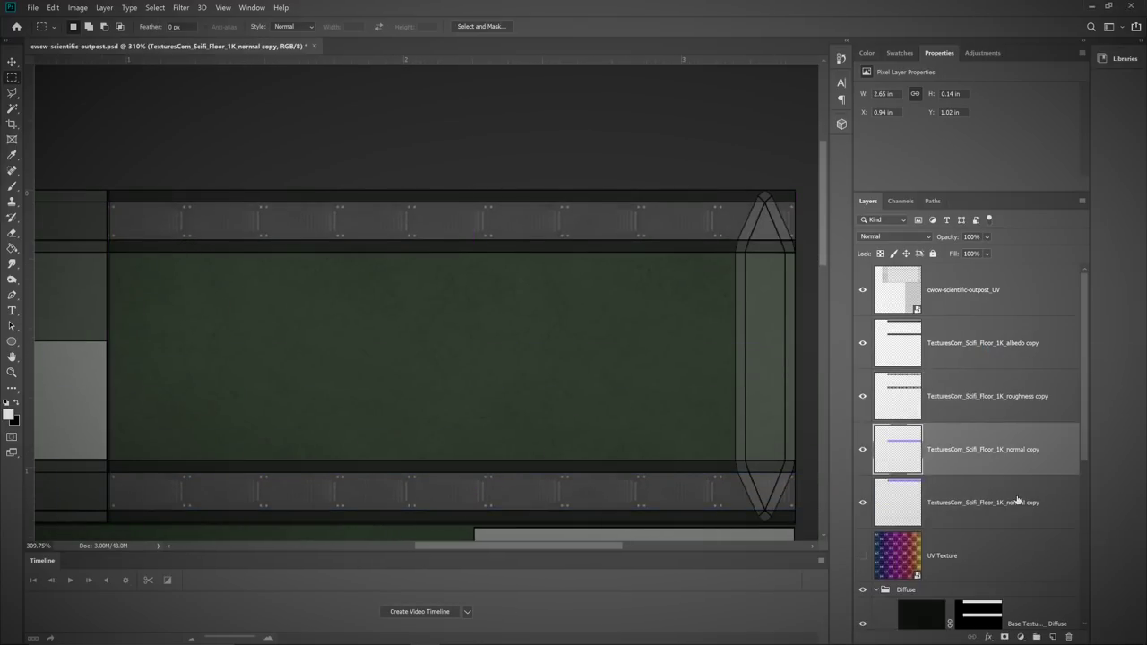
click(1030, 448)
ctrl+click(993, 503)
right_click(992, 502)
click(903, 492)
Step: Hide the UV layout overlay and darken the merged Scifi_Floor albedo layer with a Curves adjustment
click(984, 343)
click(862, 290)
click(77, 8)
click(224, 64)
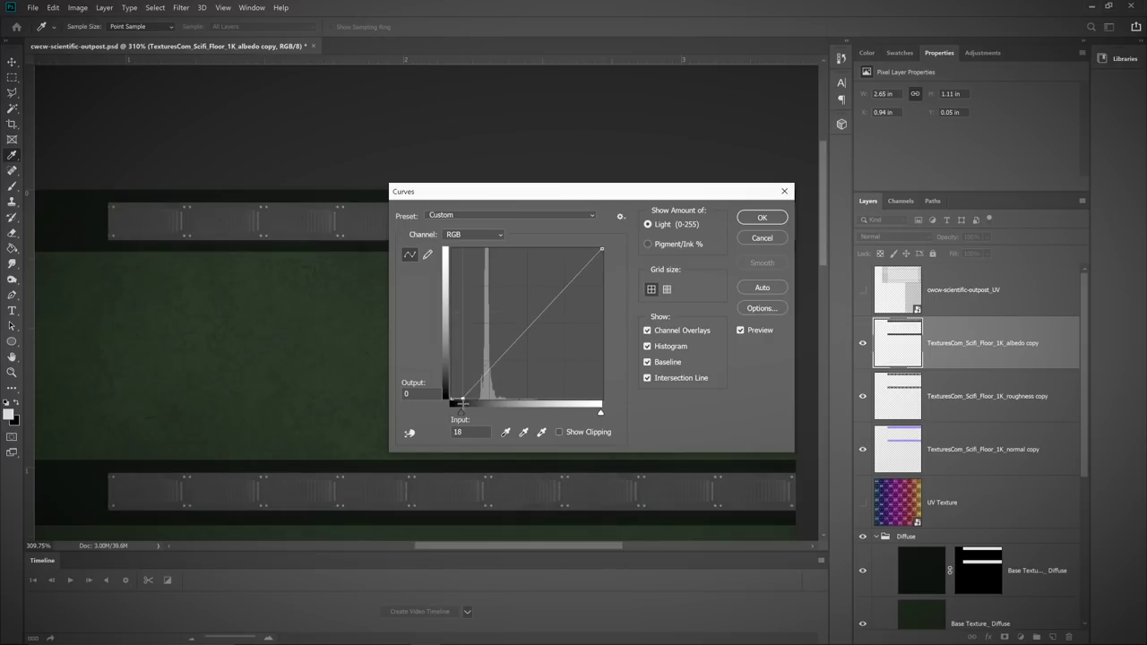
drag(453, 400, 475, 403)
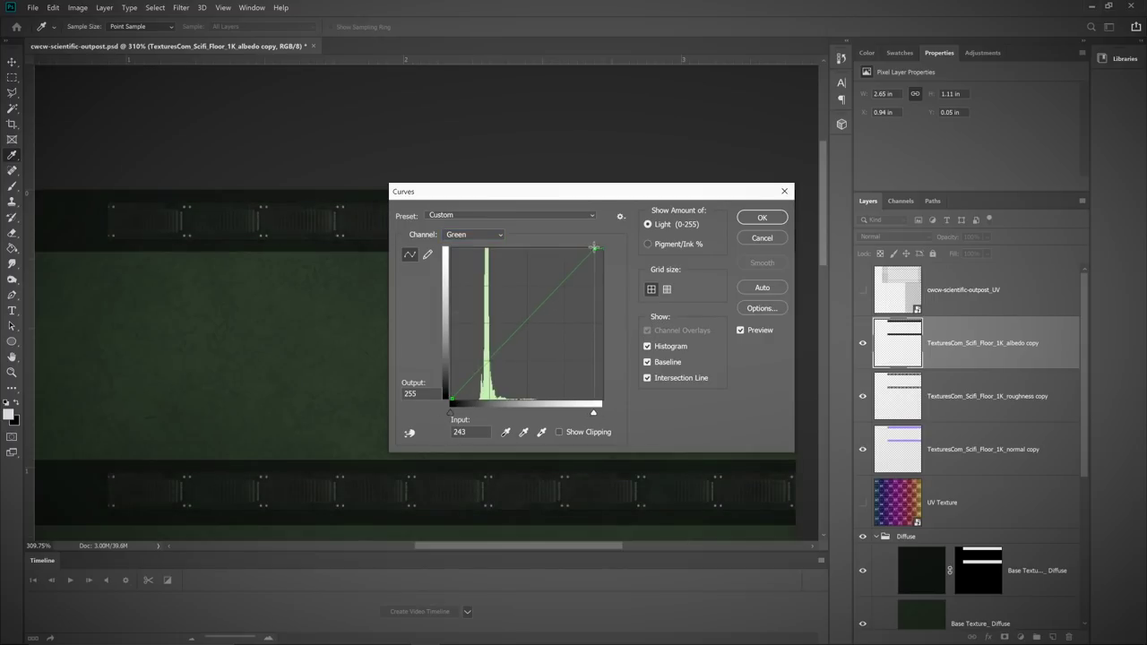
click(762, 218)
Step: Rename the Scifi_Floor albedo layer Wall Vents_Diffuse and the roughness layer Wall Vents_Specular, filing them in the Diffuse and Specular groups
double_click(982, 343)
text(VF)
drag(973, 347, 966, 543)
double_click(964, 291)
text(Wall Vents_Specular)
key(Return)
drag(965, 292, 965, 528)
Step: Rename the merged Scifi_Floor normal layer Wall Vents_Normal and move it into the Normal group
double_click(956, 343)
text(Wall Vents_Normal)
key(Return)
drag(956, 343, 978, 532)
Step: Hide the Diffuse group and lighten the wall vents' specular layer with Curves by raising its black point
scroll(978, 532, up, 5)
click(863, 378)
scroll(967, 502, down, 2)
click(978, 532)
click(79, 8)
mouse_move(97, 34)
click(211, 57)
drag(450, 400, 430, 295)
click(761, 218)
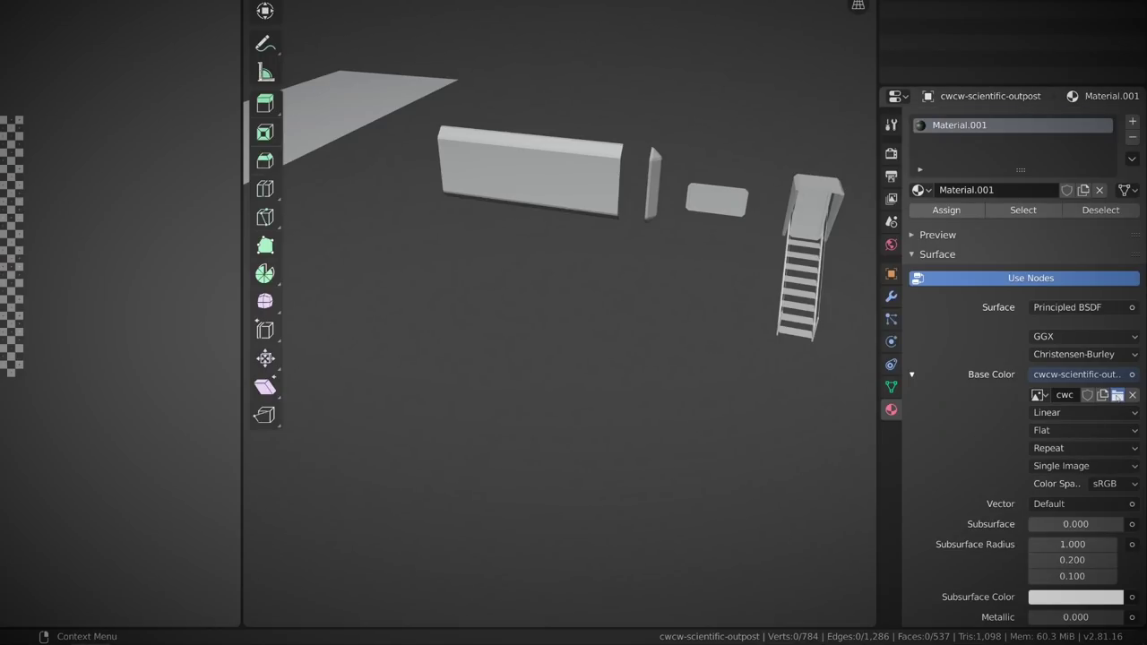
Step: Switch to Blender, load the updated texture as the material's base colour image and display the viewport in Material Preview
click(1117, 395)
click(757, 534)
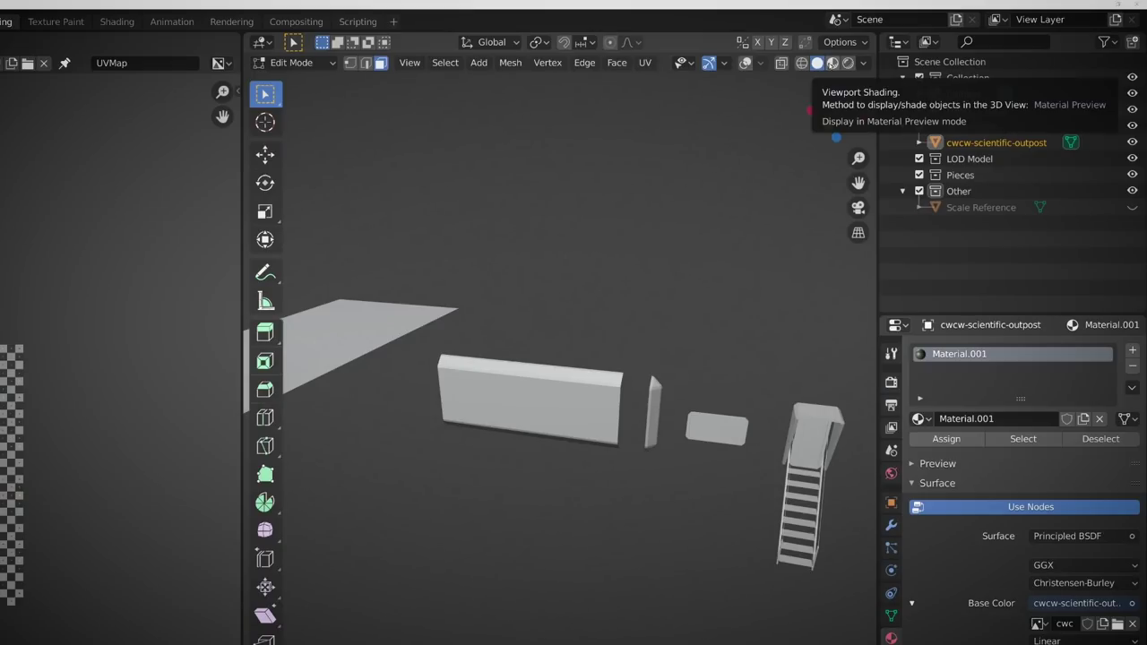
click(833, 63)
Step: Examine how the vent trim and green base texture fit the wall piece from several angles
scroll(499, 538, up, 5)
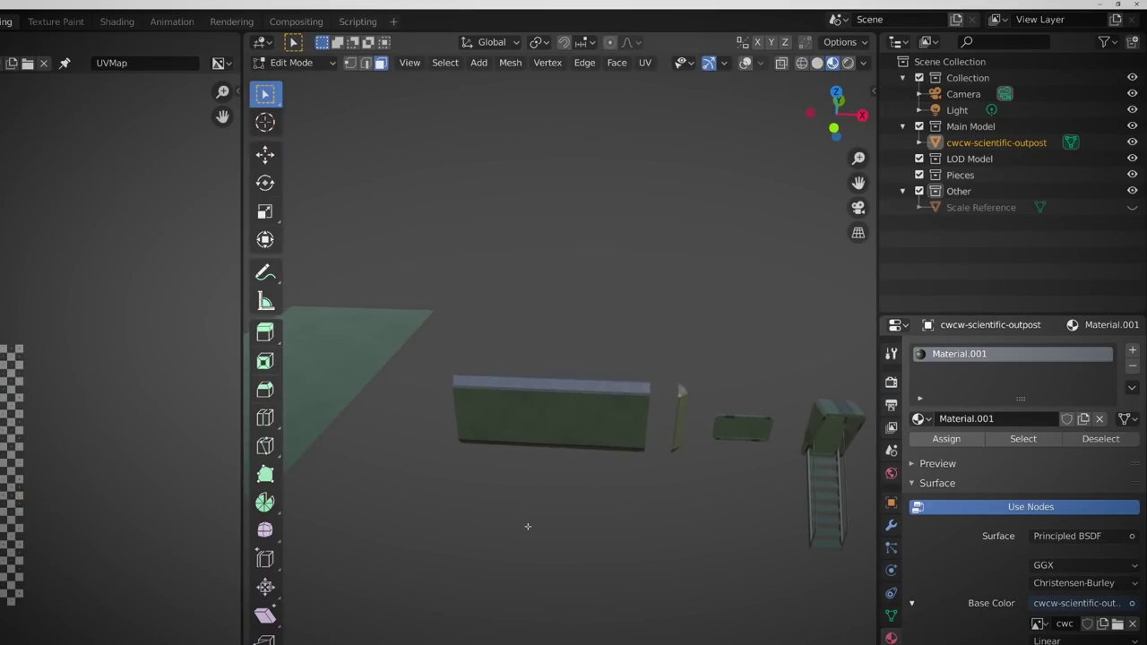
scroll(537, 459, up, 5)
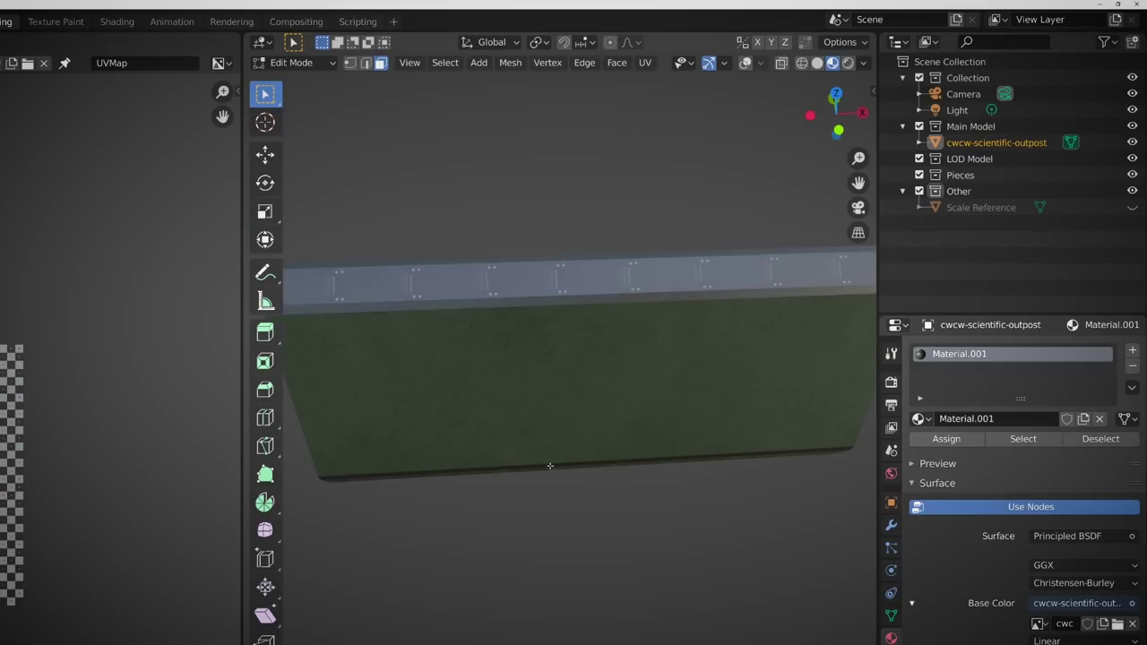
drag(553, 465, 483, 395)
scroll(484, 395, down, 2)
drag(532, 299, 577, 426)
scroll(568, 327, down, 4)
scroll(653, 397, up, 3)
scroll(600, 336, up, 3)
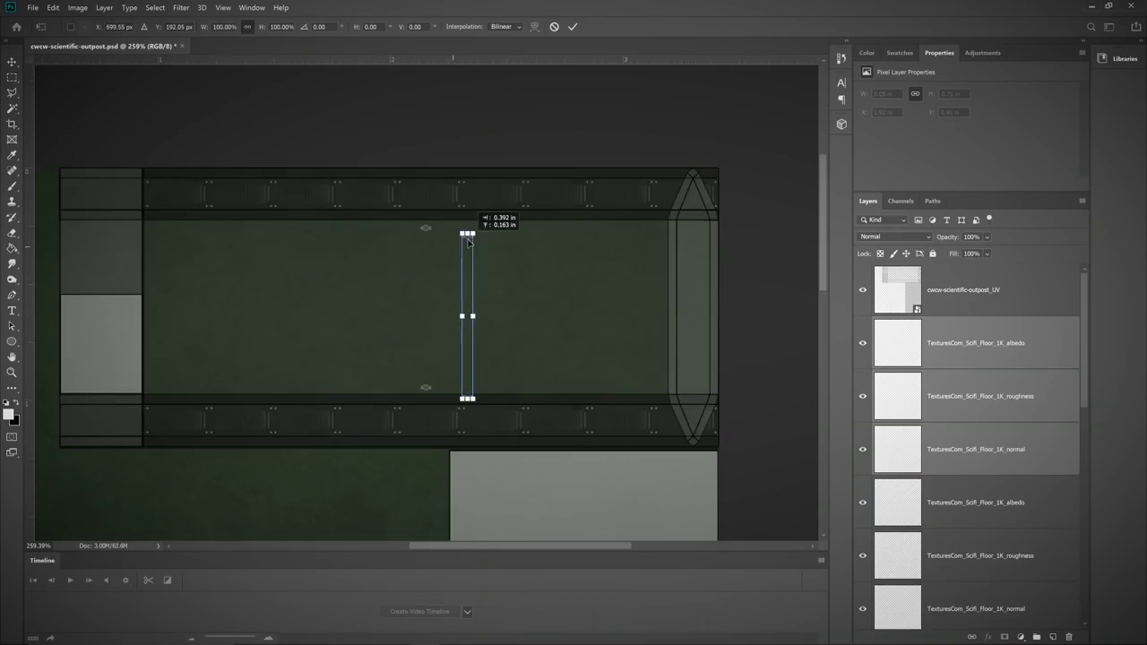
Step: Switch to Photoshop and move the copied Scifi_Floor detail layers further along the green wall panel
drag(467, 241, 548, 237)
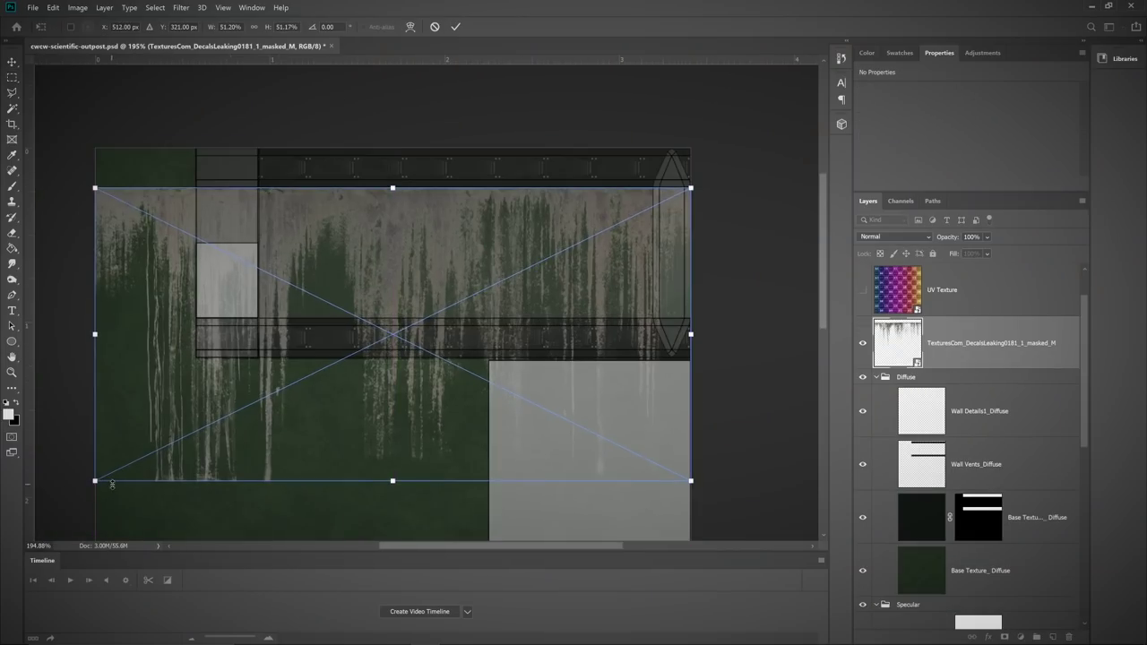
Step: Scale the DecalsLeaking0181 grunge decal over the wall panel, darken it with Curves and reduce its Overlay opacity
drag(95, 478, 234, 350)
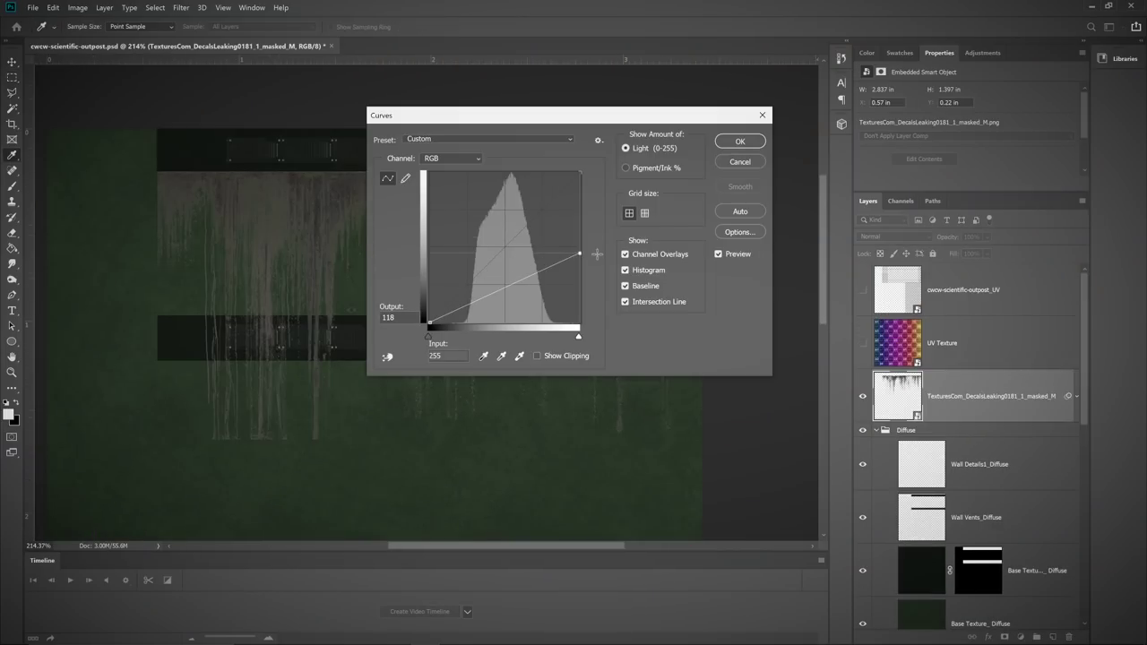
drag(574, 254, 583, 248)
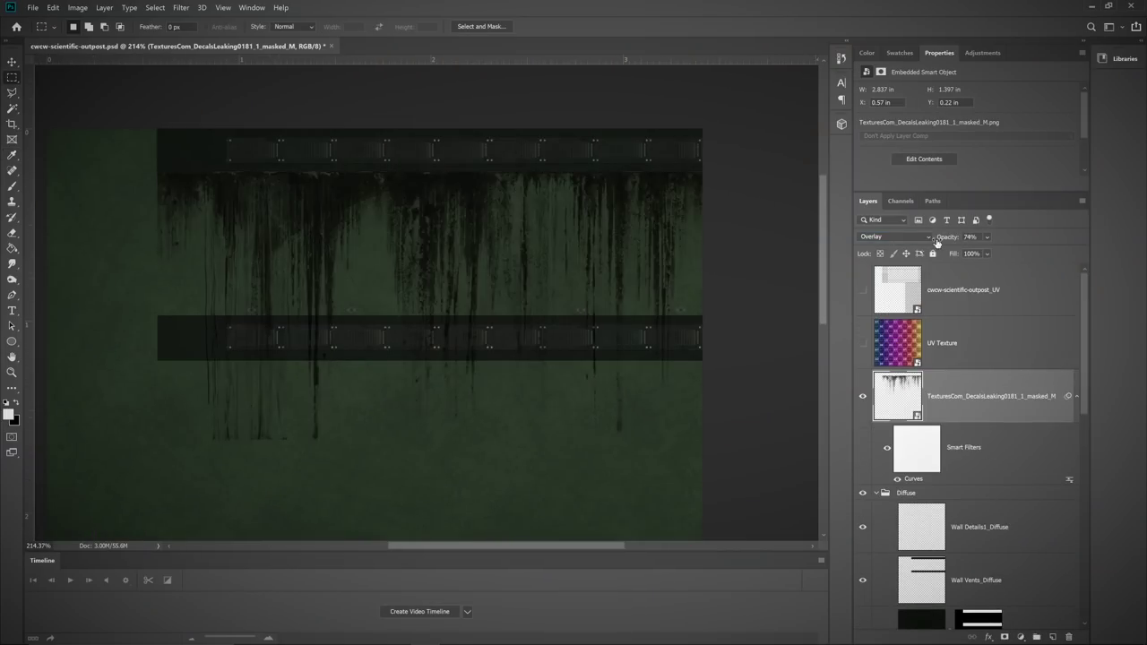
drag(936, 240, 905, 249)
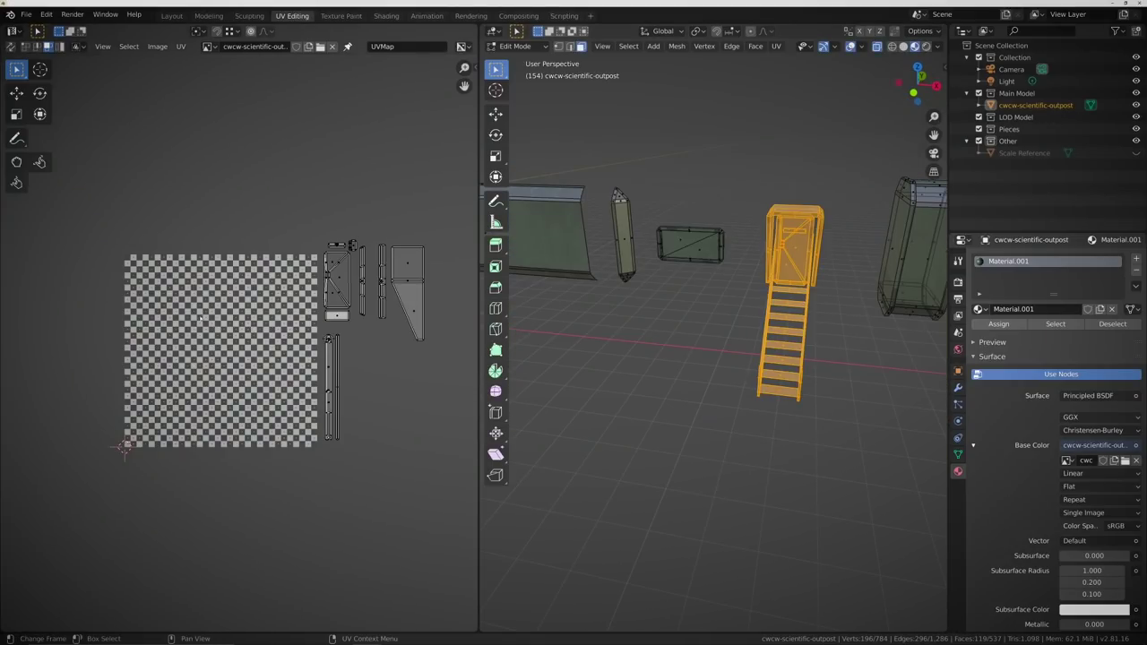
Step: Switch to Blender and move the narrow stair strip island into the UV square, beside the wall panel's end
drag(200, 319, 176, 300)
scroll(186, 293, up, 1)
drag(767, 371, 689, 287)
click(678, 272)
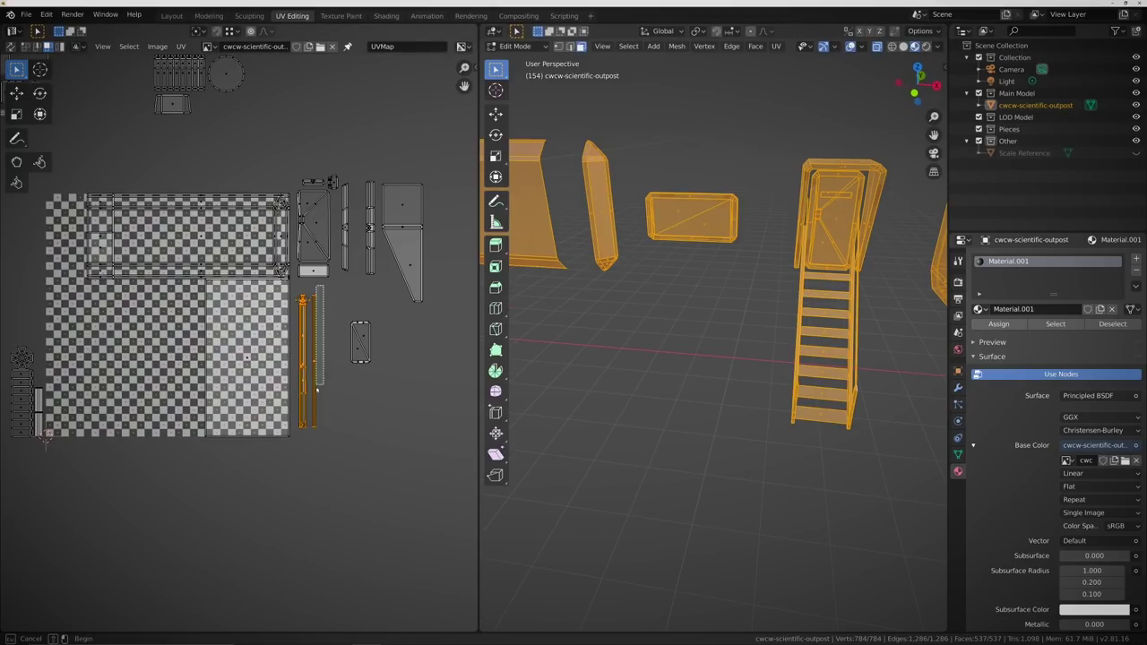
key(g)
key(x)
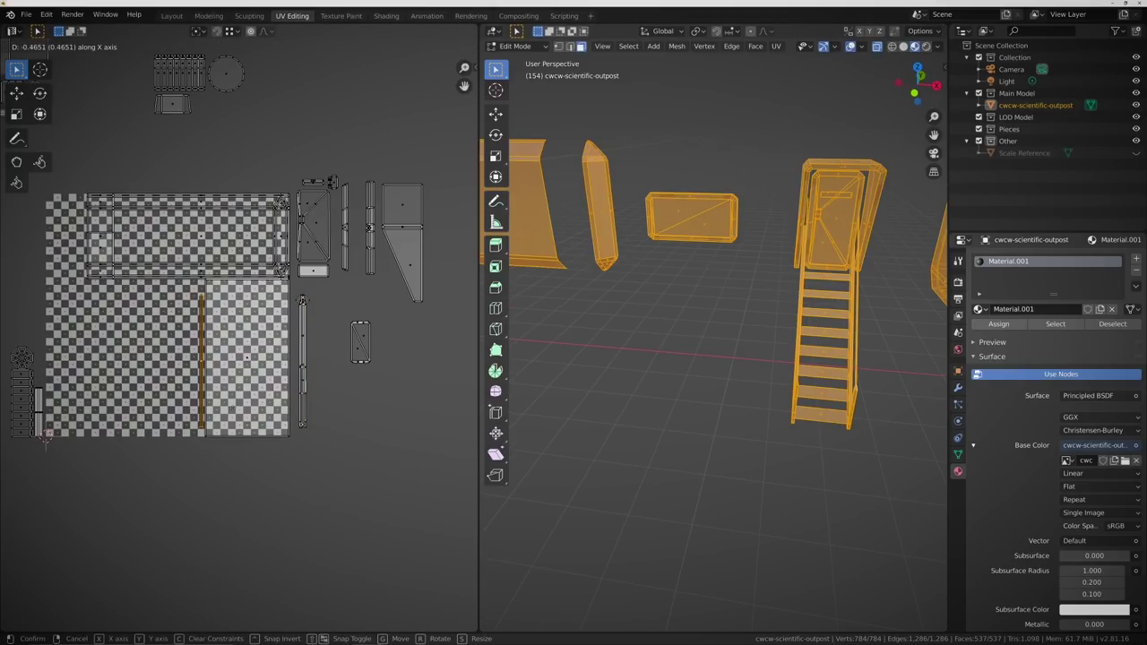
click(108, 384)
key(g)
click(117, 259)
Step: Scale the first strip island to the wall panel's height and fine-tune its position against the panel's edge
scroll(212, 324, up, 4)
key(s)
click(272, 364)
key(g)
click(269, 366)
key(g)
click(265, 366)
Step: Move the pointed strip island into the UV square next to the first placed strip
scroll(265, 366, down, 2)
click(341, 358)
key(g)
click(46, 279)
key(g)
click(254, 320)
Step: Scale the pointed strip island to match the wall panel's height and fine-tune its position
key(s)
click(235, 293)
scroll(228, 287, up, 3)
key(s)
click(242, 359)
key(g)
click(235, 355)
Step: Move the next long strip island beside the two placed strips and scale it to the wall panel's height
scroll(235, 356, down, 4)
click(409, 304)
click(442, 307)
key(g)
click(66, 364)
scroll(96, 321, up, 3)
key(s)
click(174, 421)
key(g)
click(171, 237)
Step: Export the rearranged UV layout as an image
scroll(224, 358, down, 4)
click(181, 46)
click(224, 313)
click(859, 564)
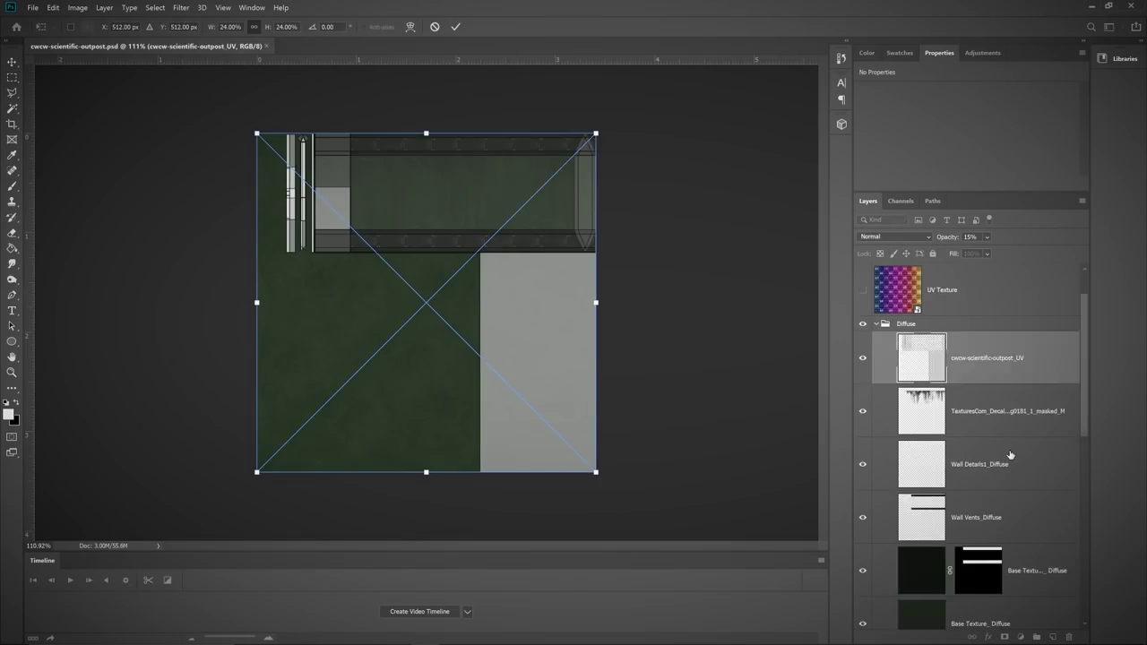
Step: Switch to Photoshop and move the newly placed UV layout layer out of the Diffuse group, above the UV Texture layer
drag(981, 359, 944, 300)
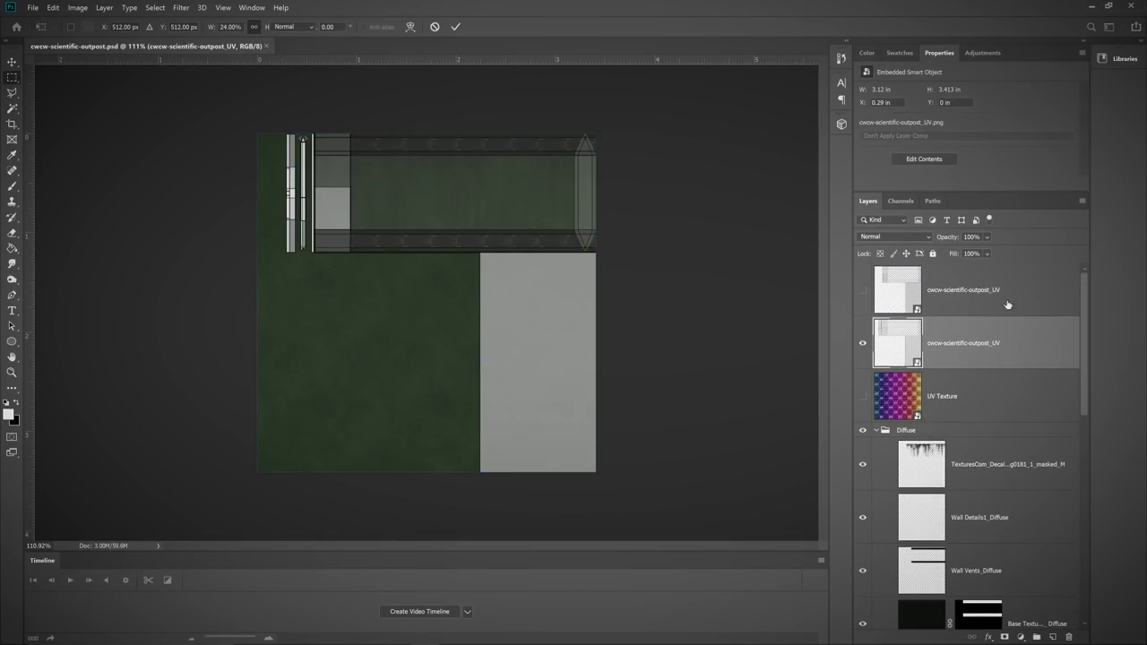
scroll(297, 154, up, 3)
scroll(281, 185, down, 2)
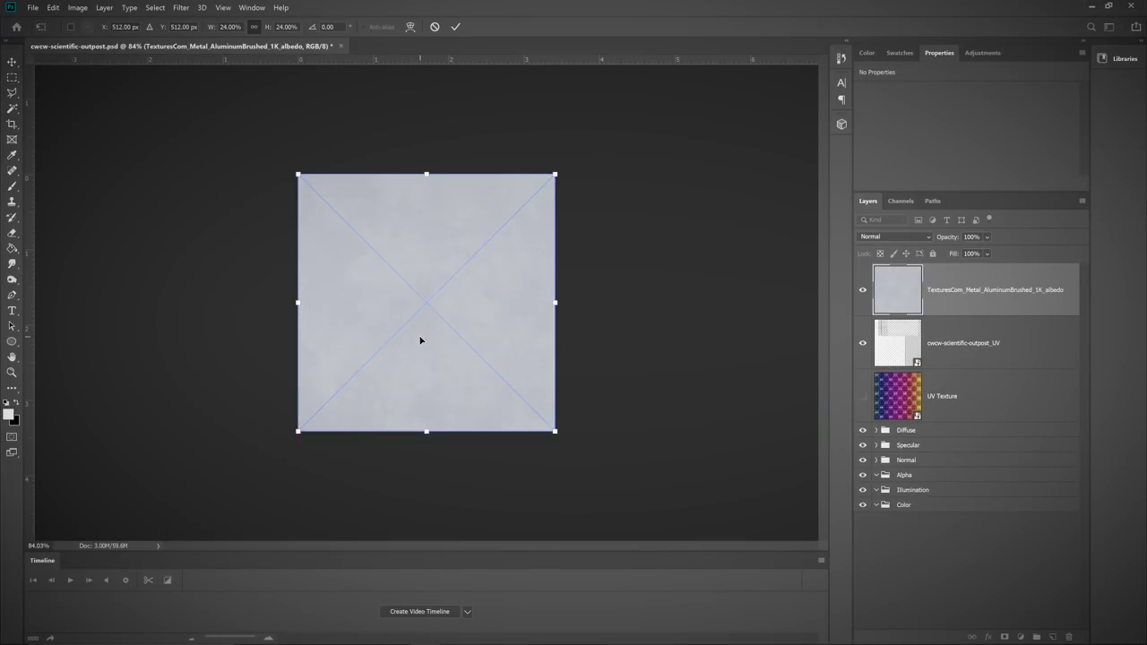
Step: Place the Metal_AluminumBrushed albedo, roughness and normal textures and reorder their layers
key(Return)
key(Return)
key(Return)
drag(935, 398, 967, 276)
Step: Scale the three Metal_AluminumBrushed textures together to about 2.24 in, anchored at the canvas's upper-left corner
shift+click(948, 395)
scroll(501, 358, up, 2)
key(ctrl+t)
drag(583, 458, 456, 370)
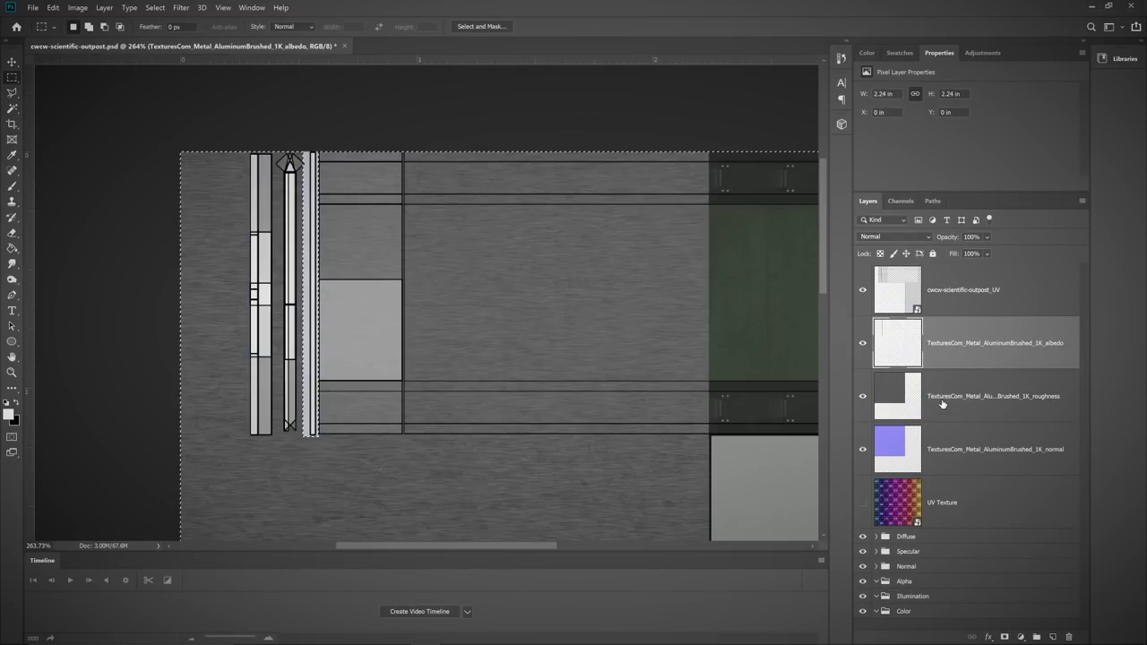
Step: Rasterize the Metal_AluminumBrushed albedo, roughness and normal layers
click(949, 447)
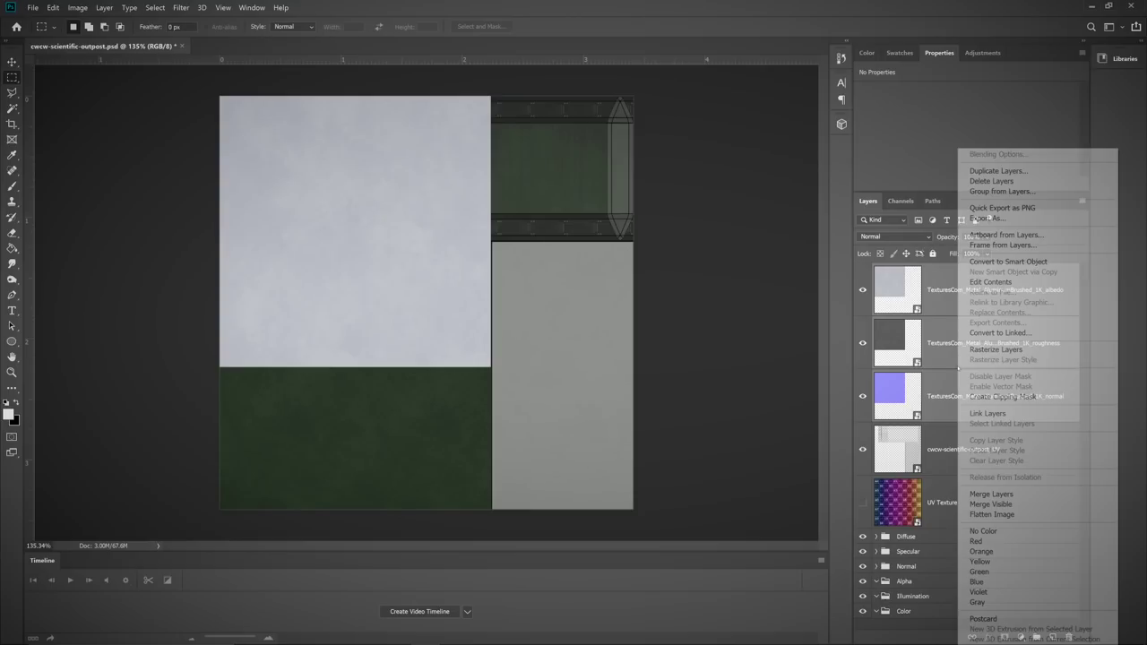
right_click(956, 362)
click(993, 351)
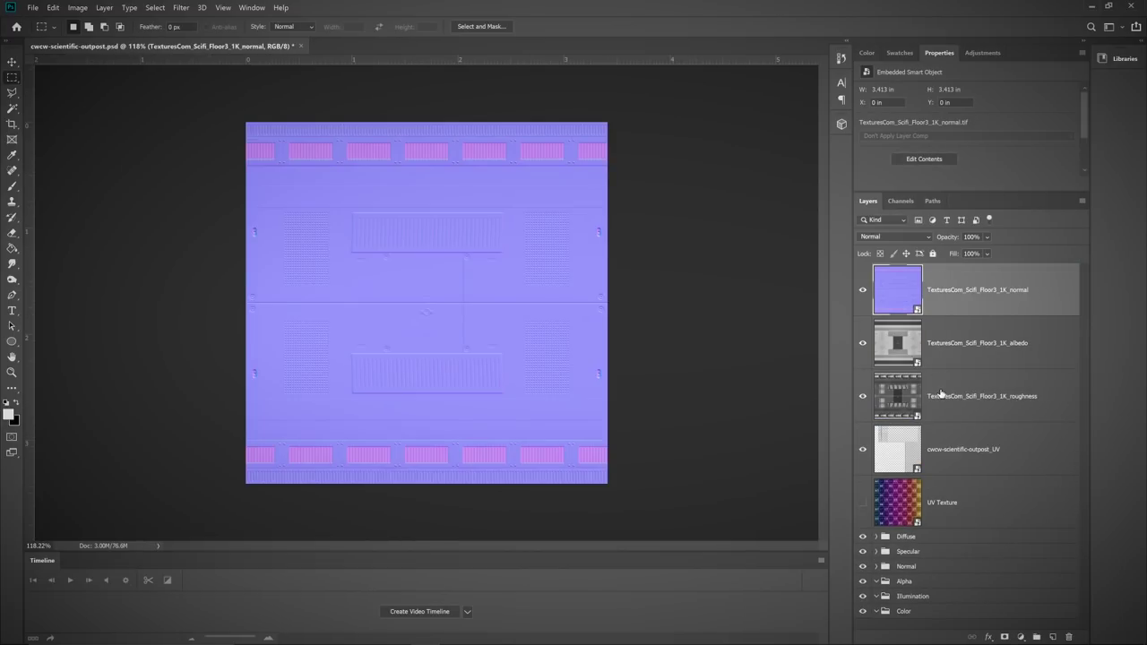
Step: Rotate the Scifi_Floor3 normal, albedo and roughness layers together by 90 degrees
shift+click(940, 396)
key(ctrl+t)
drag(615, 468, 289, 418)
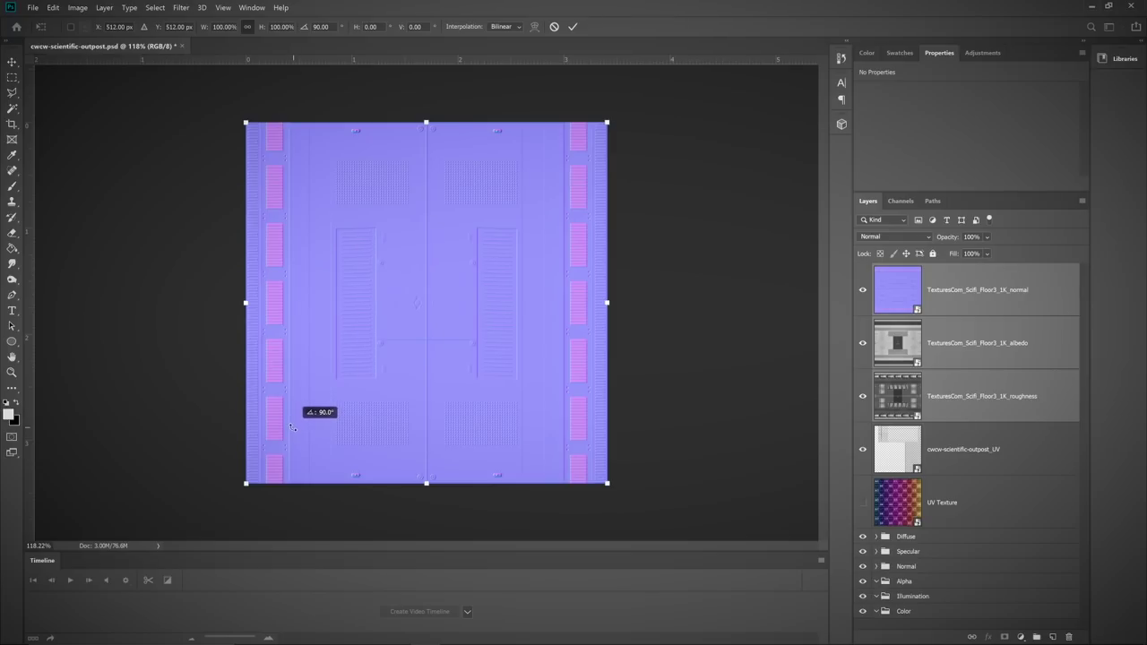
drag(292, 427, 517, 199)
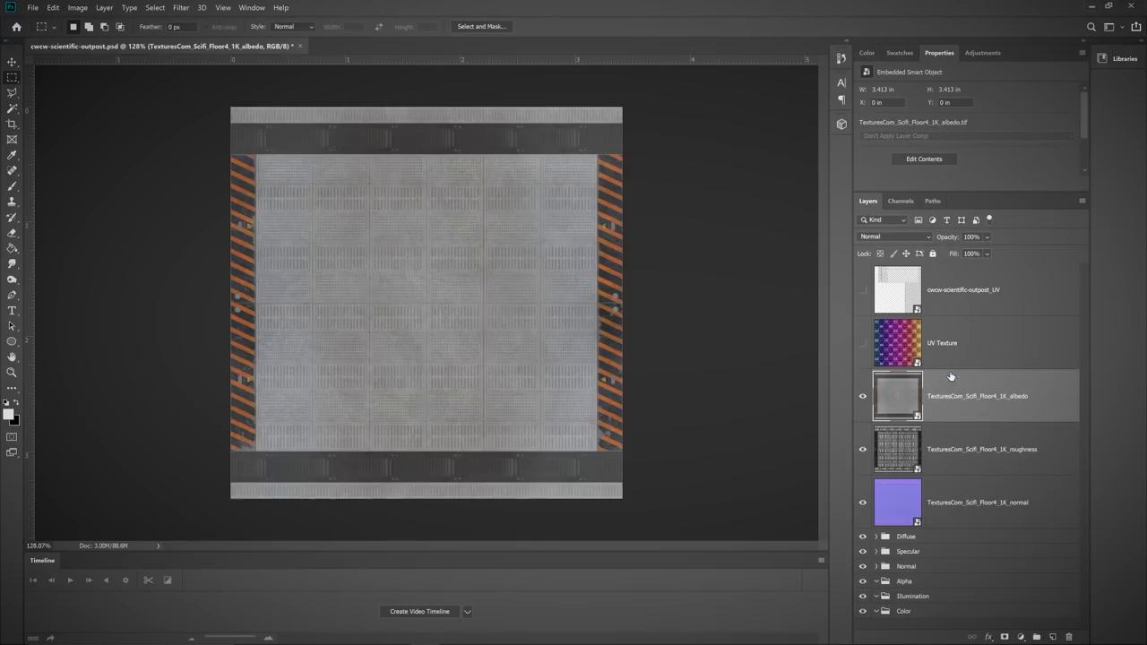
Step: Scale the Scifi_Floor4 textures to about 41%, shift them over the strip islands and show the UV layout
key(ctrl+t)
drag(621, 498, 387, 266)
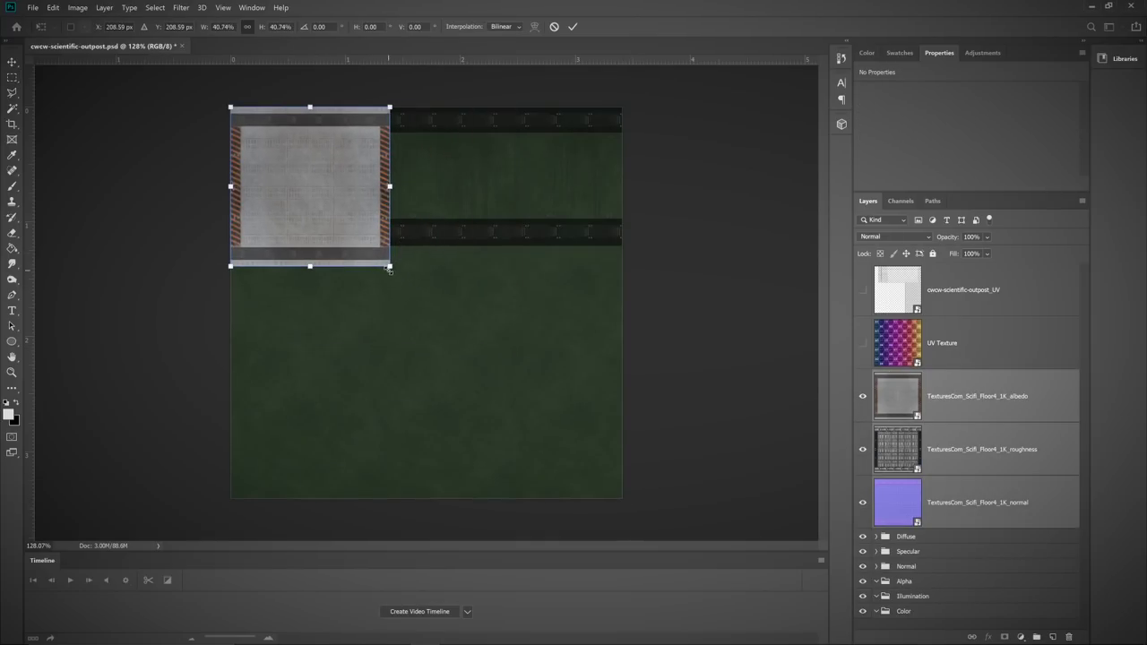
drag(342, 222, 370, 220)
key(Return)
click(862, 291)
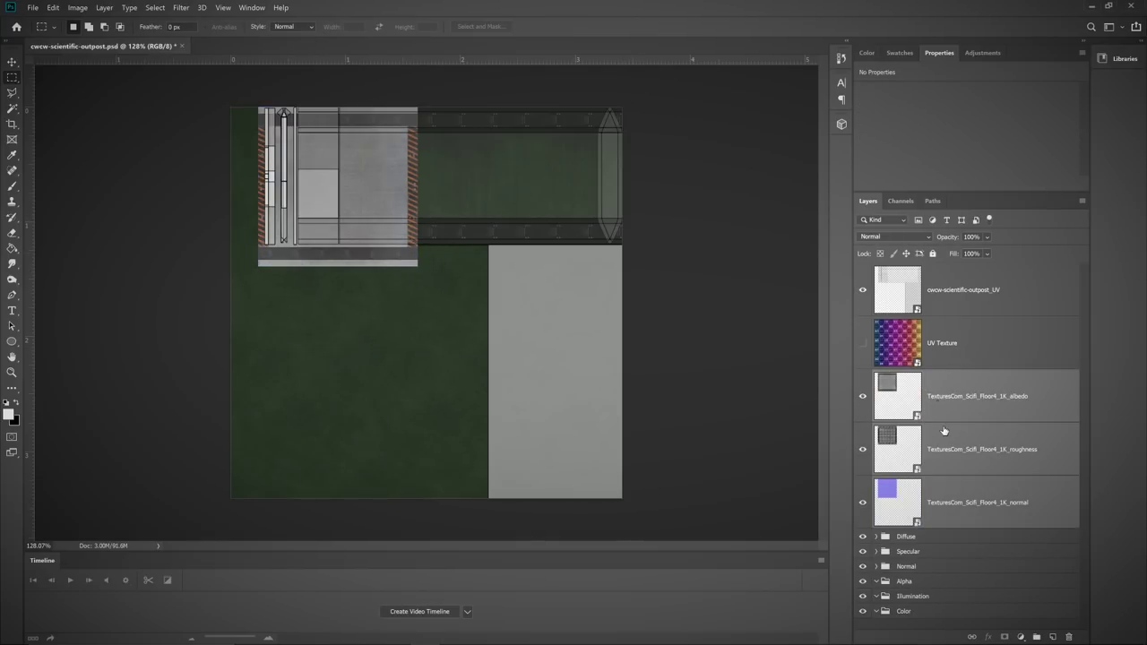
Step: Move the Scifi_Floor4 textures upward and enlarge them to about 1.6 in wide so the hazard stripes cover the outermost strip
key(ctrl+t)
drag(307, 164, 312, 141)
drag(423, 247, 446, 269)
scroll(336, 224, up, 5)
drag(261, 154, 312, 280)
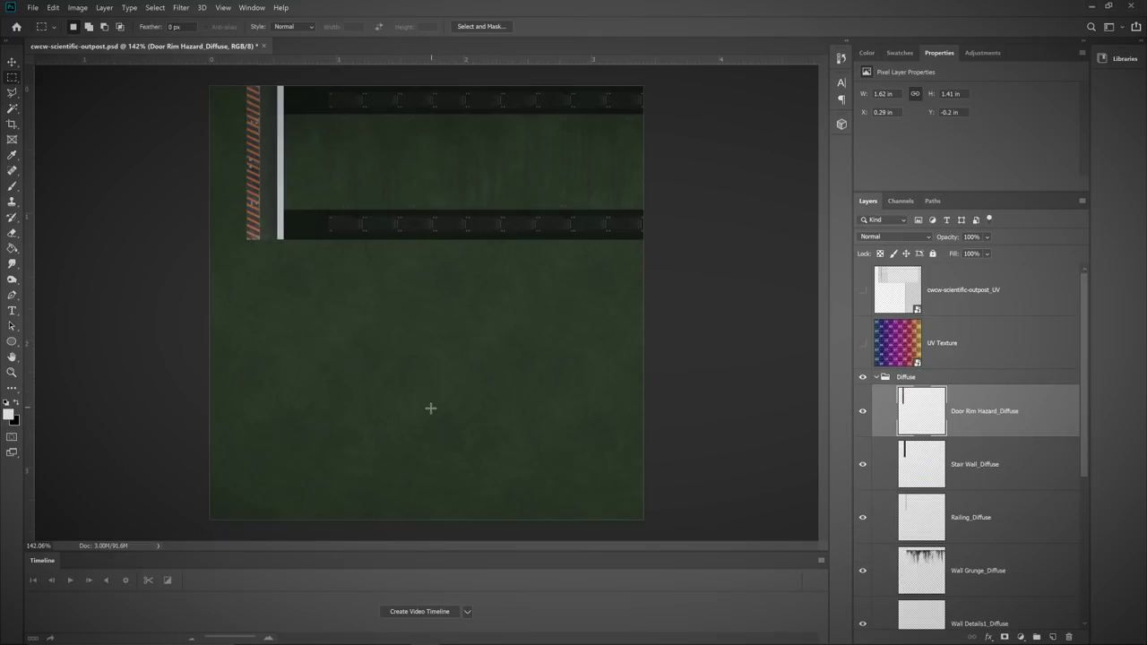
Step: Darken the Door Rim Hazard_Diffuse layer with Curves by lowering the white output to about 174
click(83, 9)
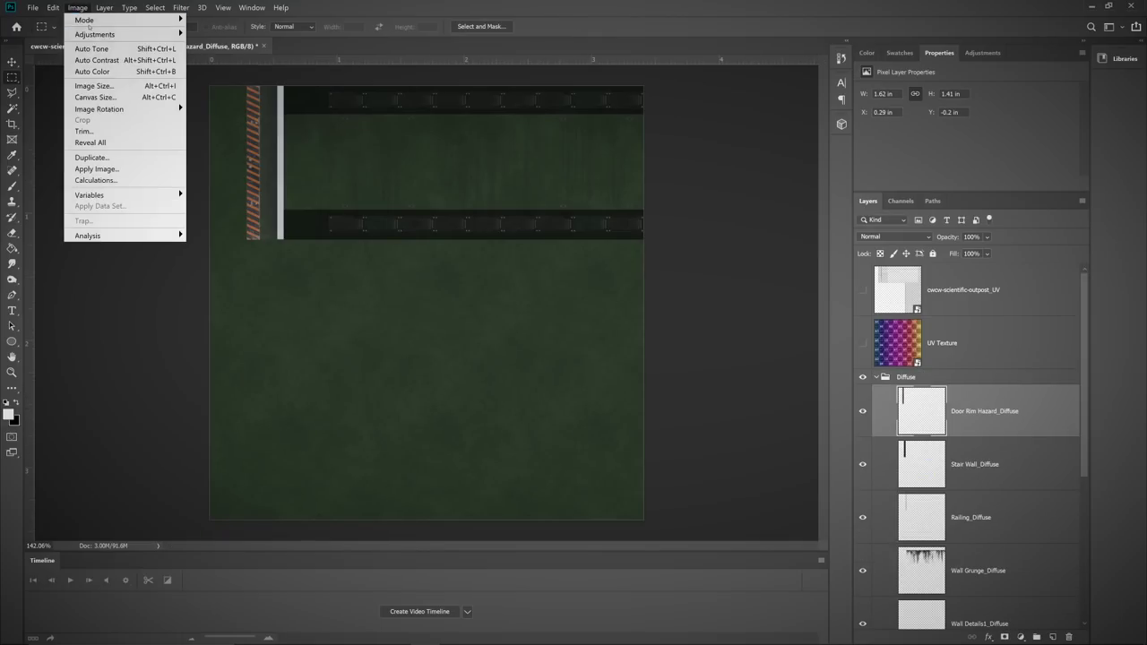
mouse_move(94, 34)
click(228, 58)
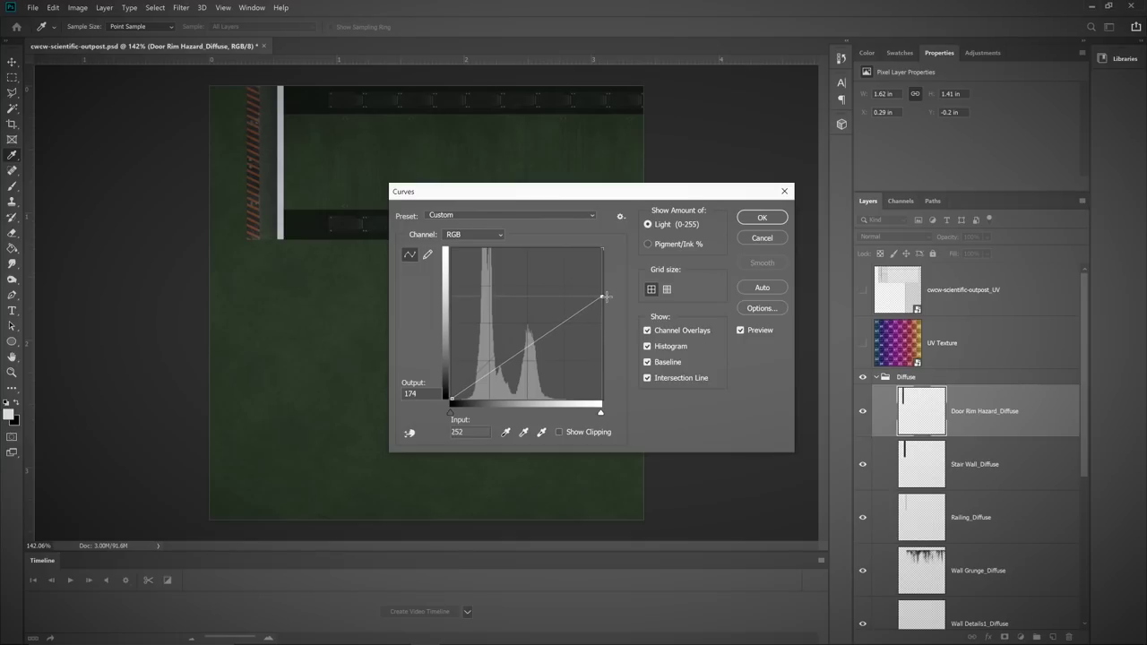
click(761, 218)
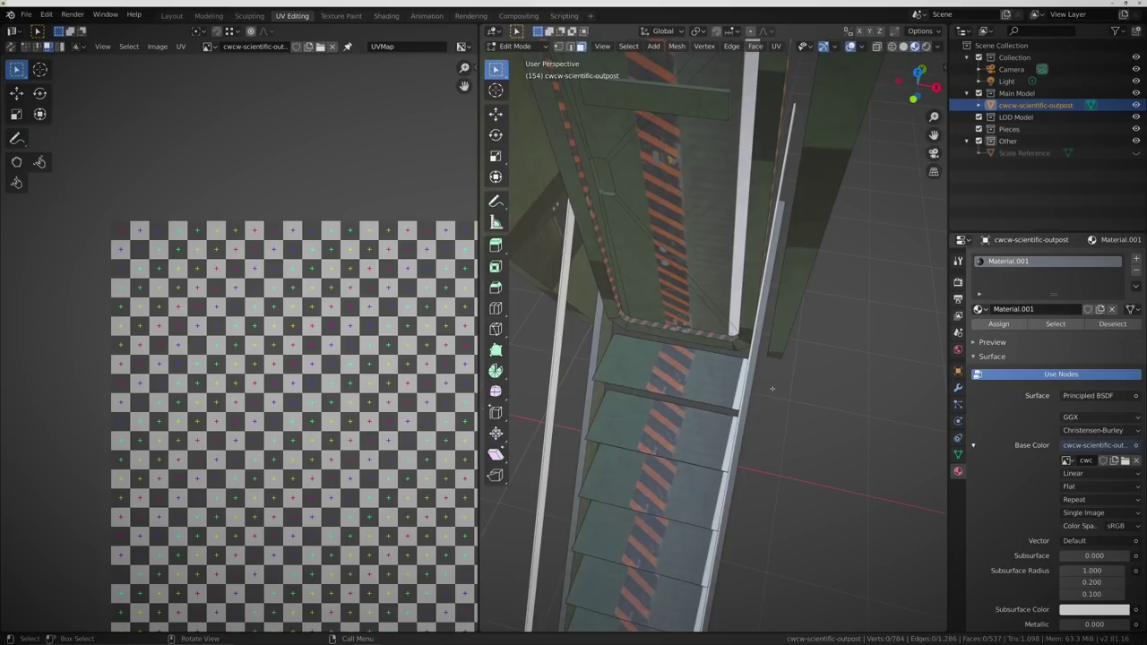
Step: Switch to Blender, select the door rim's face loop and shift its UV strip about 0.002 along X onto the hazard stripes
drag(680, 340, 720, 382)
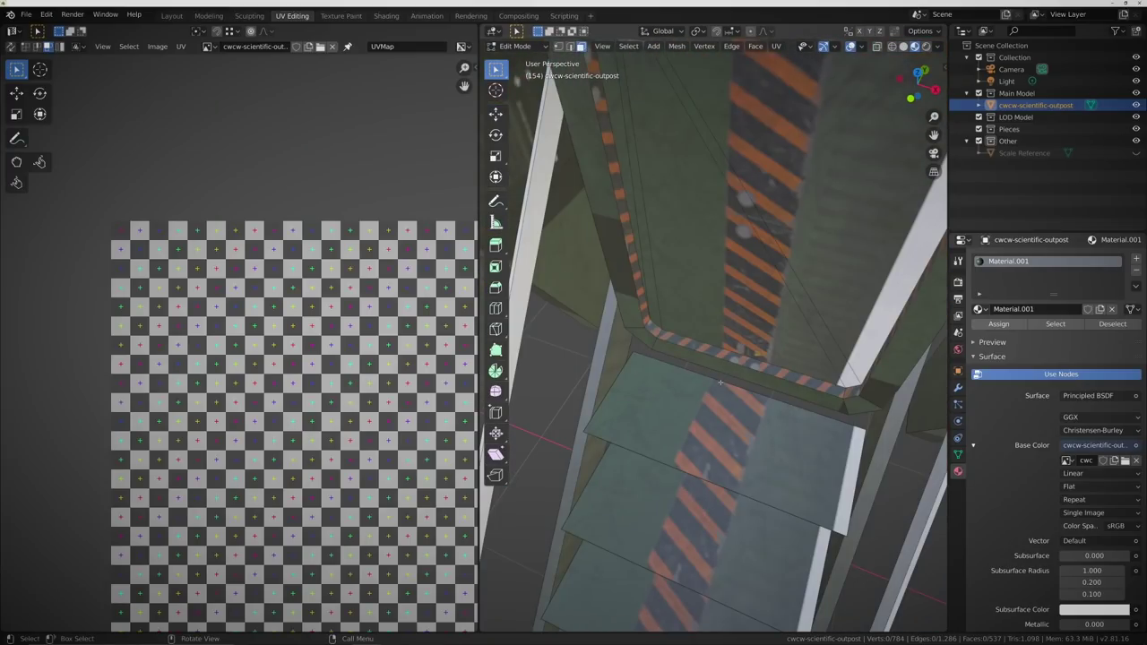
alt+click(659, 334)
drag(129, 209, 175, 437)
key(g)
key(x)
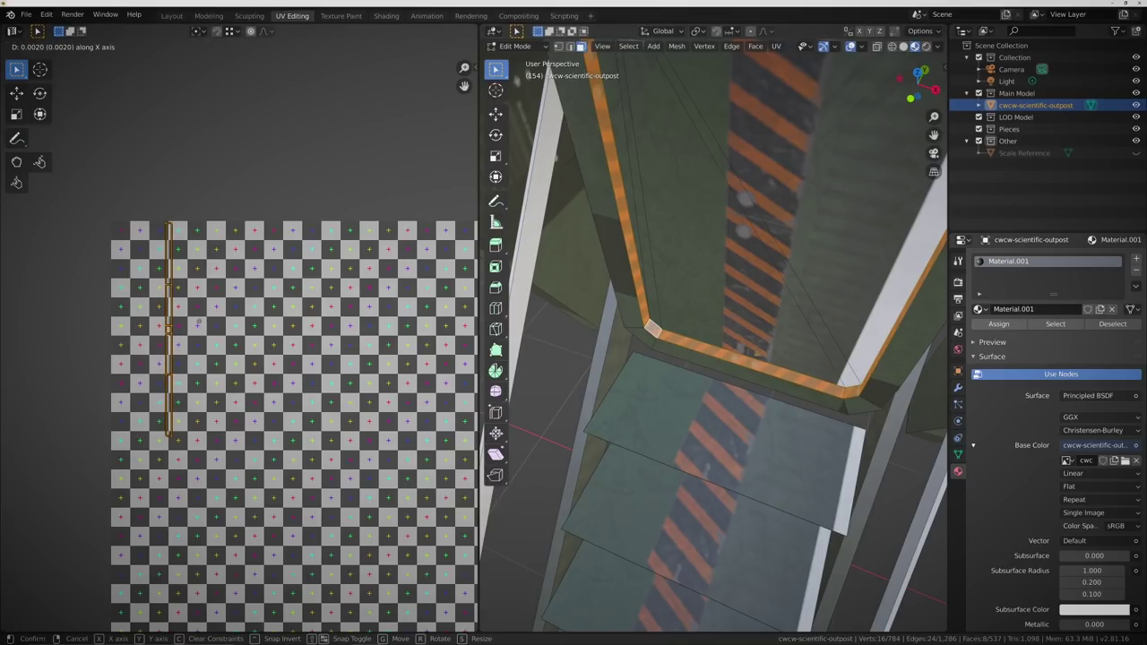
click(199, 324)
key(alt+a)
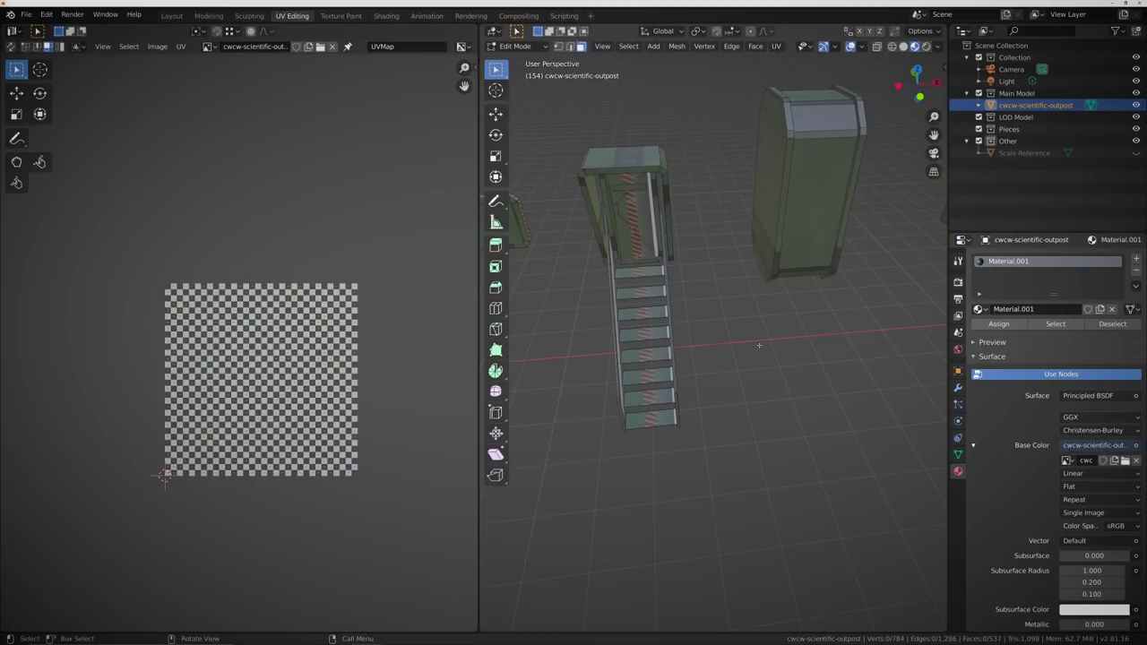
Step: Display all islands and move the small rectangular one below the wall panel, against the large block's edge
key(a)
scroll(406, 380, up, 2)
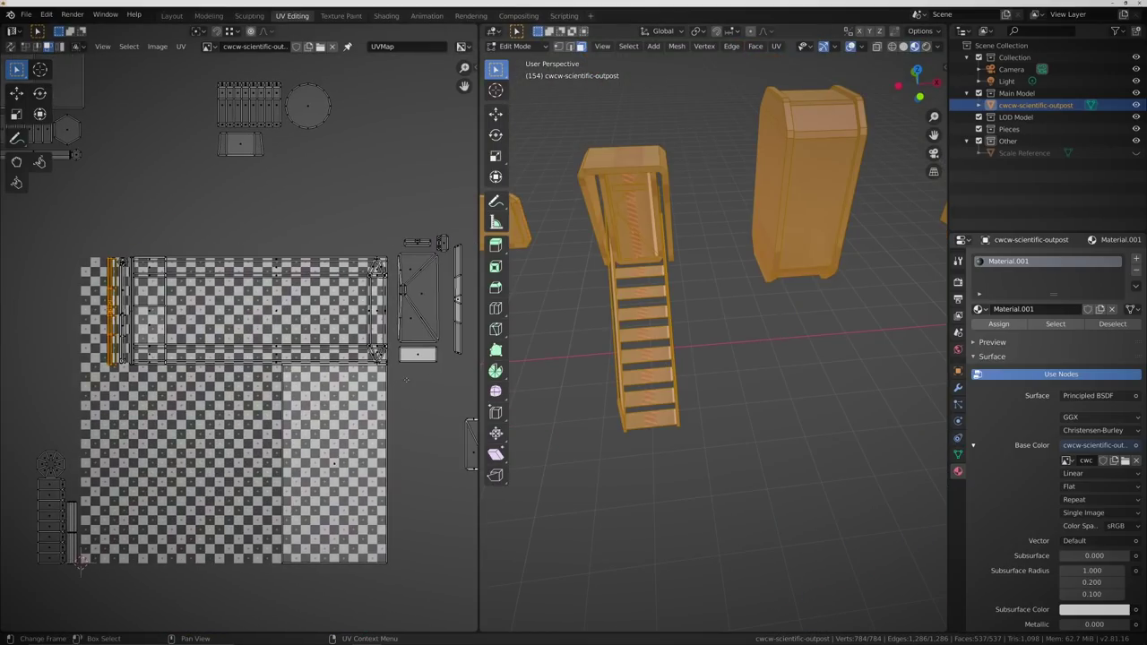
drag(401, 357, 399, 349)
drag(408, 382, 433, 359)
key(g)
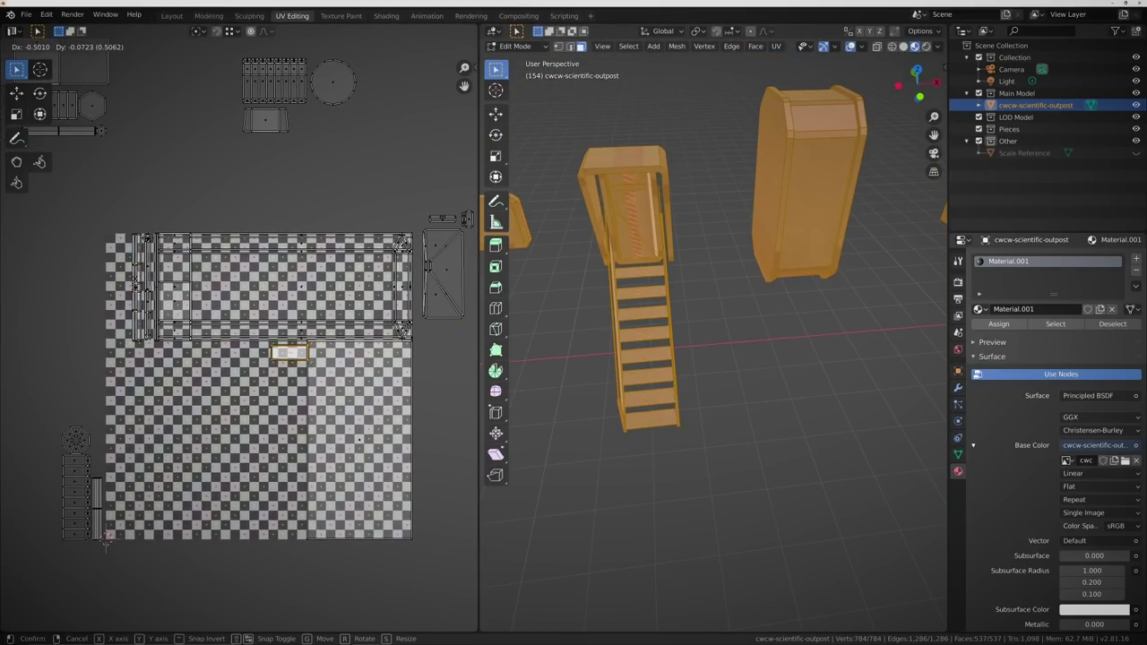
click(309, 362)
Step: Move the door panel island into the UV square directly below the small rectangular island
drag(464, 228, 398, 212)
drag(400, 211, 354, 314)
key(g)
click(199, 437)
Step: Move the remaining long strip island into the UV square beside the other strips
drag(431, 196, 443, 209)
drag(444, 208, 427, 338)
key(g)
click(66, 346)
Step: Move the small bar-shaped island into the UV square just below the door panel island
scroll(373, 200, up, 1)
drag(373, 200, 412, 131)
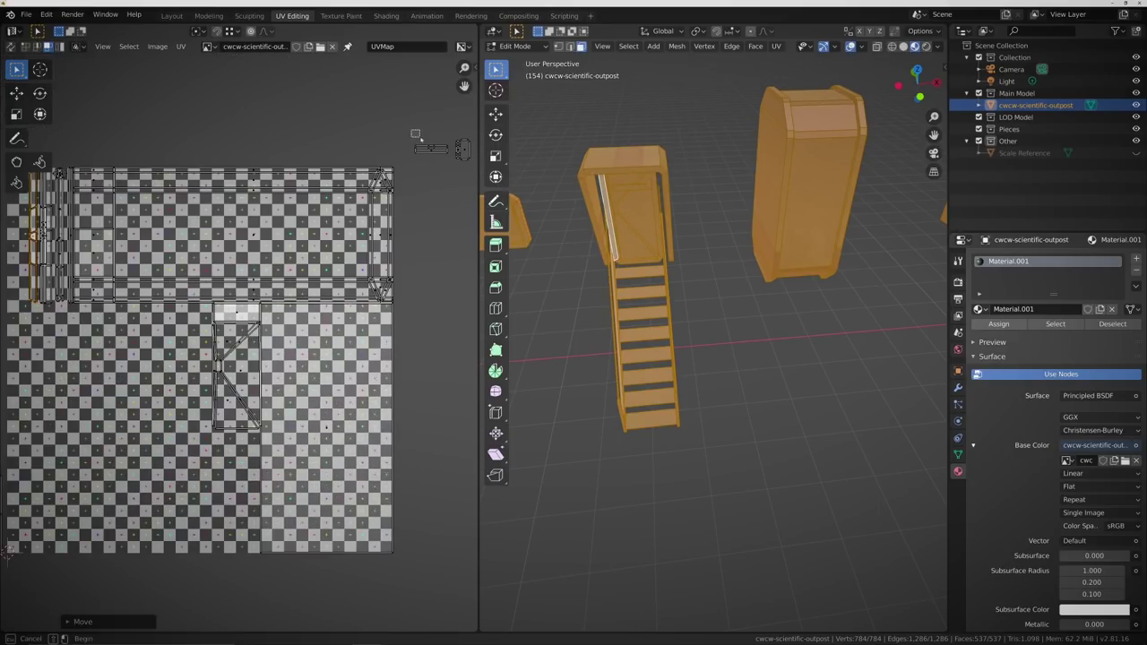
click(254, 452)
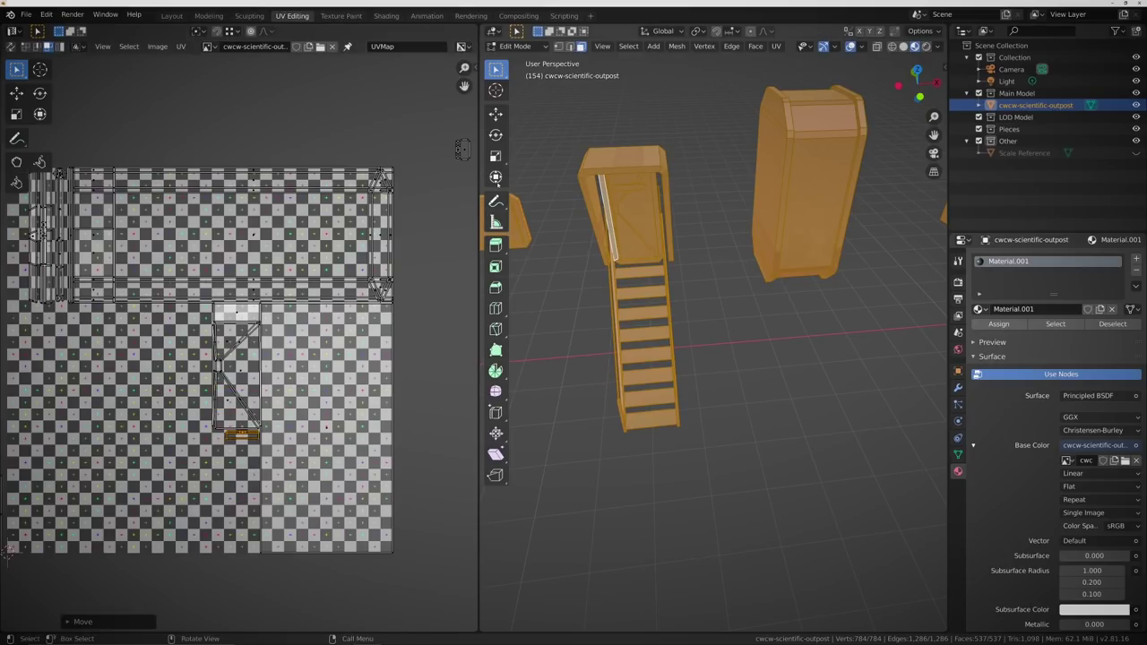
Step: Export the updated UV layout and place cwcw-scientific-outpost_UV as the uppermost layer in the Photoshop document
click(181, 45)
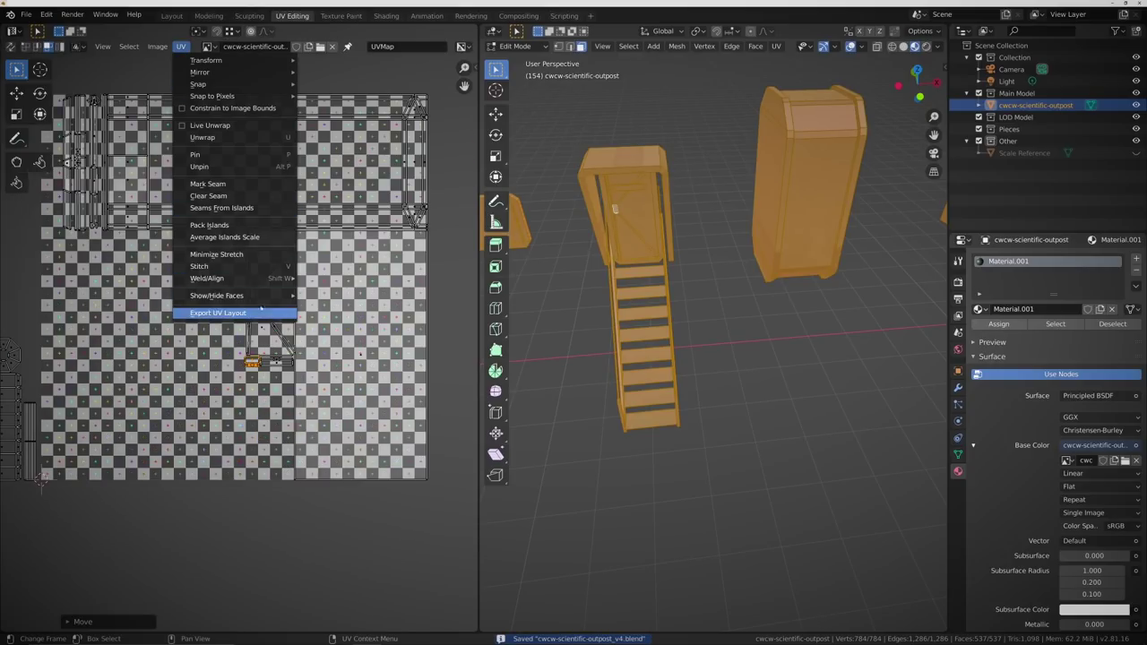
click(224, 294)
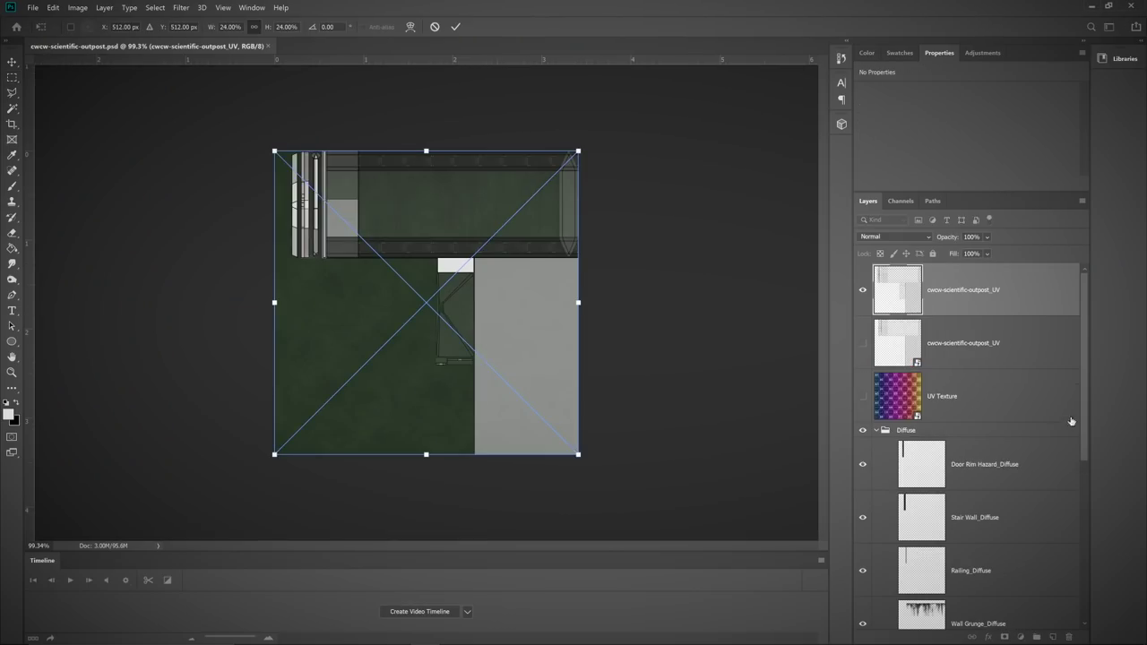
key(Return)
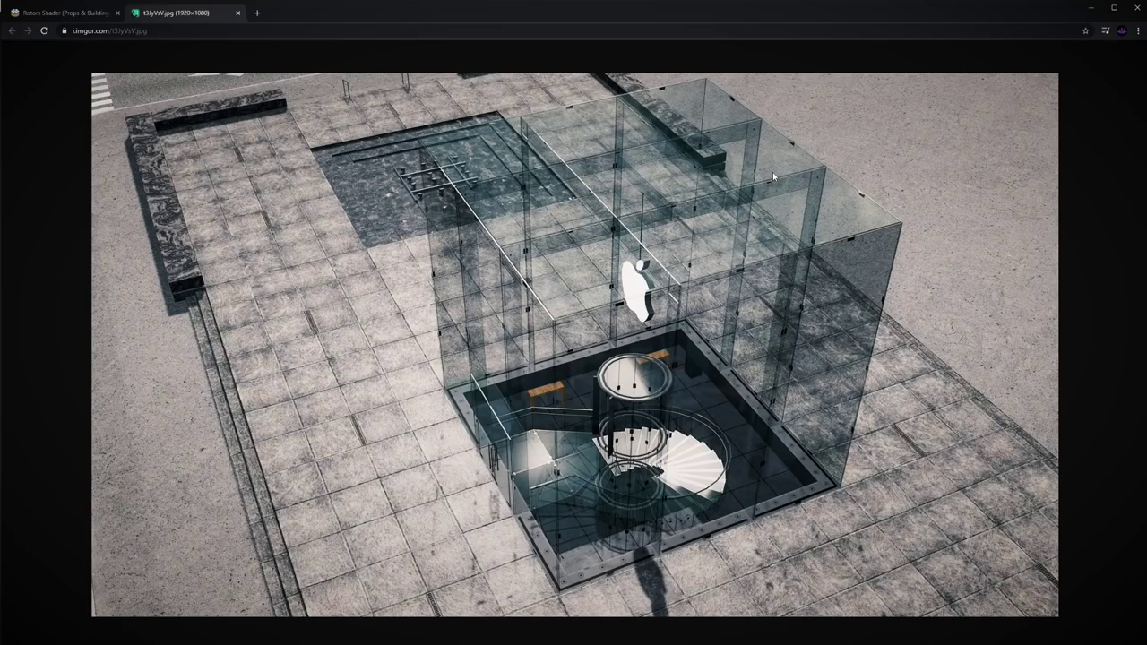
Step: Close the enlarged glass building image and read through the Rotors Shader article
click(237, 13)
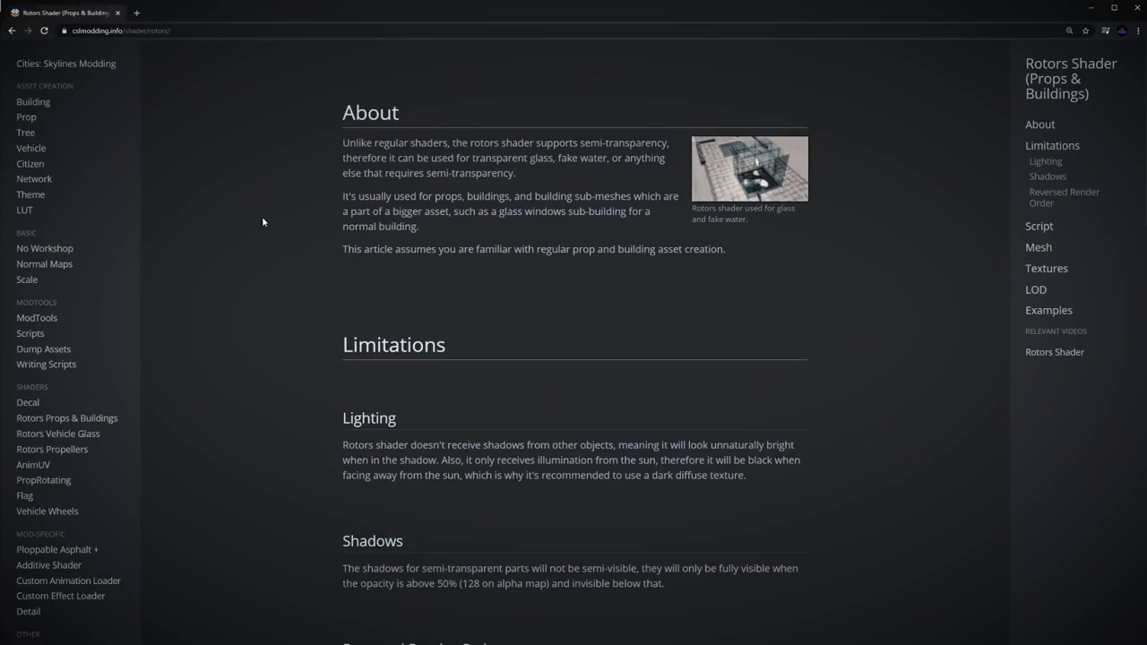
scroll(262, 221, down, 5)
click(349, 396)
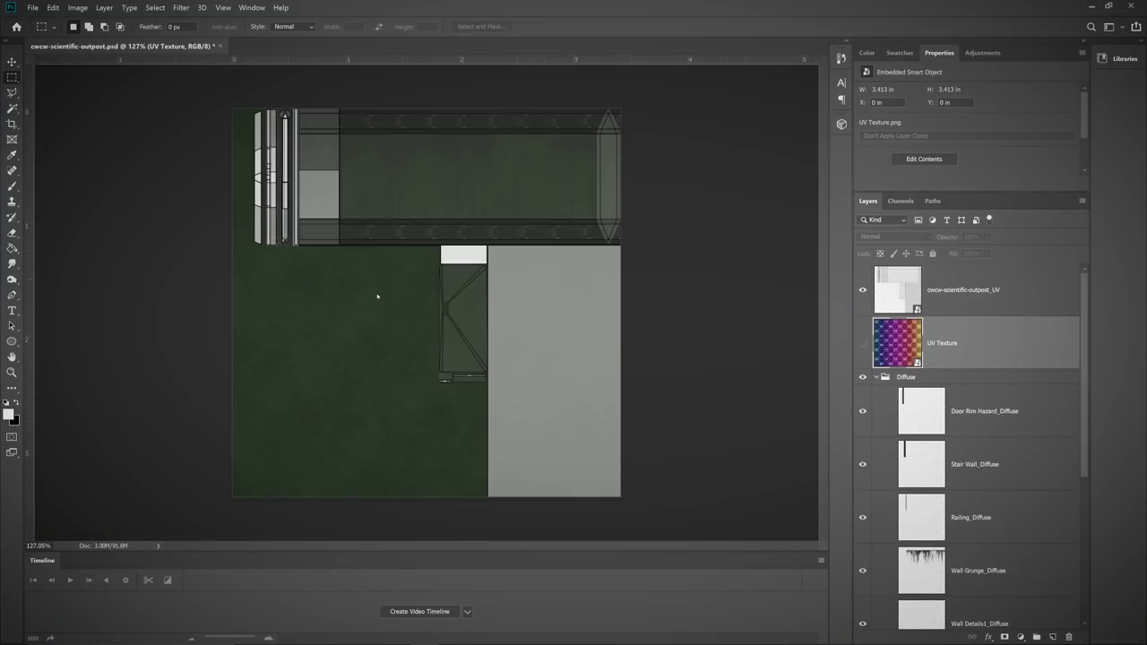
Step: Place the brushed aluminum albedo and roughness textures and the Metal_Grill_005a opacity and normal maps, scaled down onto the stair tread island
key(Return)
key(Return)
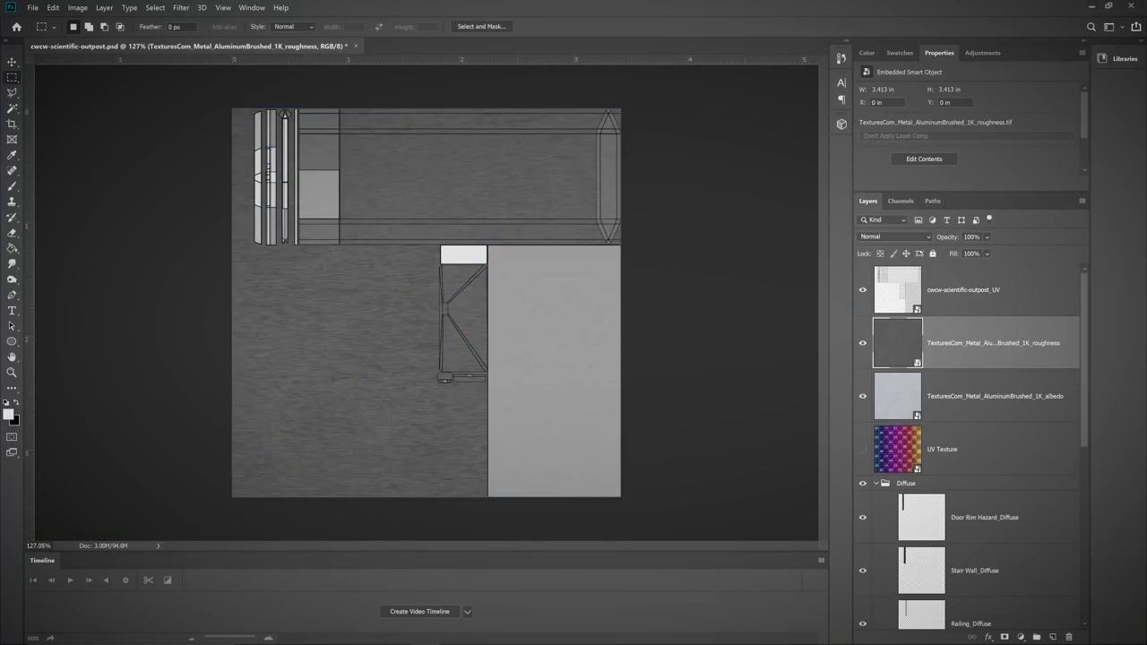
key(Return)
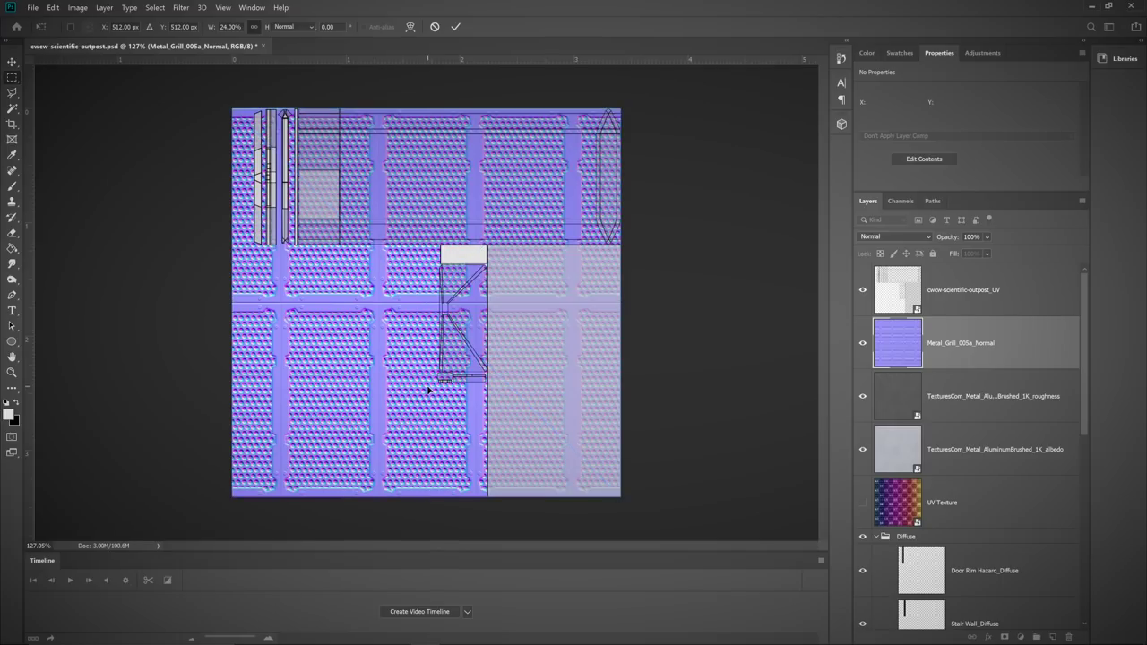
key(Return)
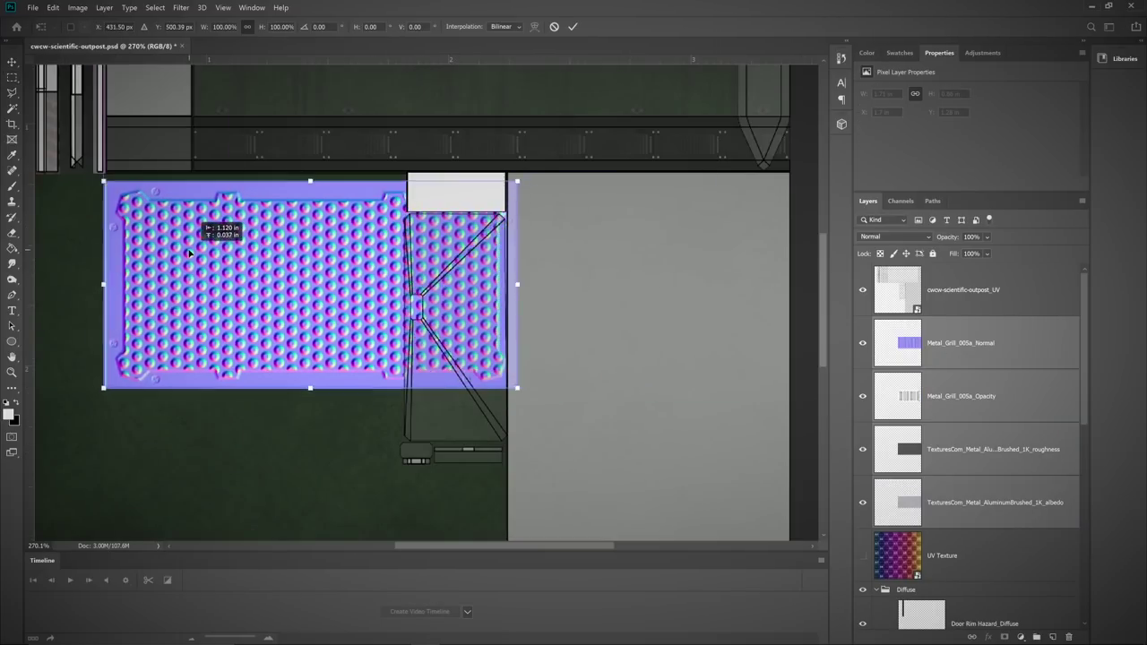
drag(102, 391, 456, 215)
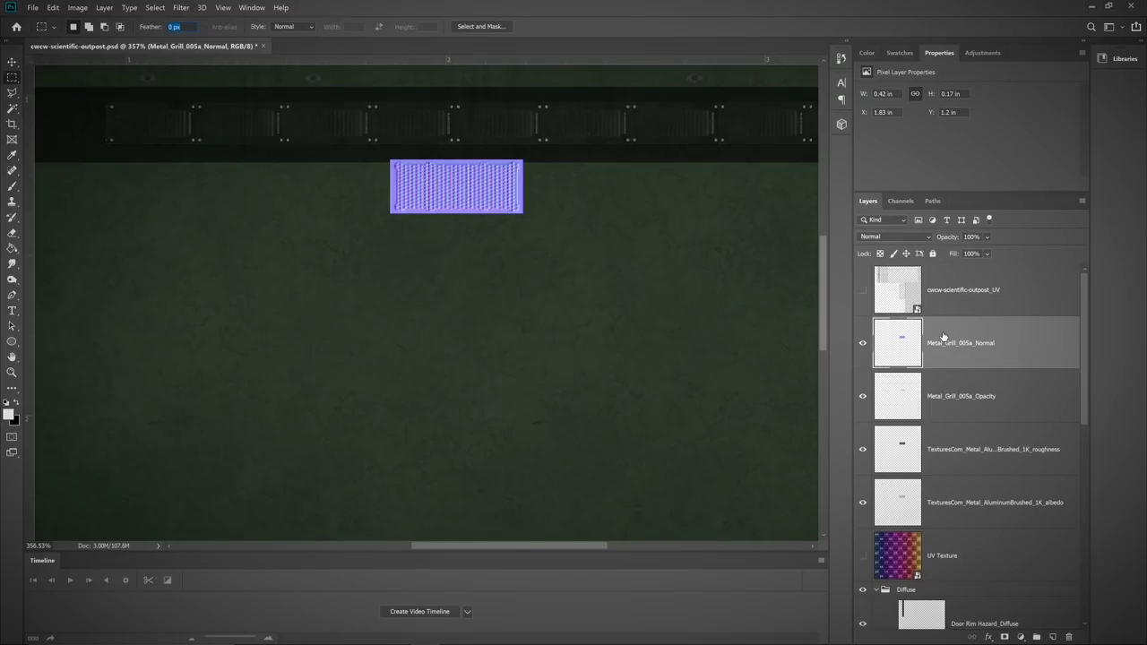
Step: Rename the four grill and aluminum layers Stair_Normal, Stair_Alpha, Stair_Specular and Stair_Diffuse
double_click(932, 340)
text(Stair_Normal)
key(Tab)
text(Stair_Alpha)
key(Tab)
text(S)
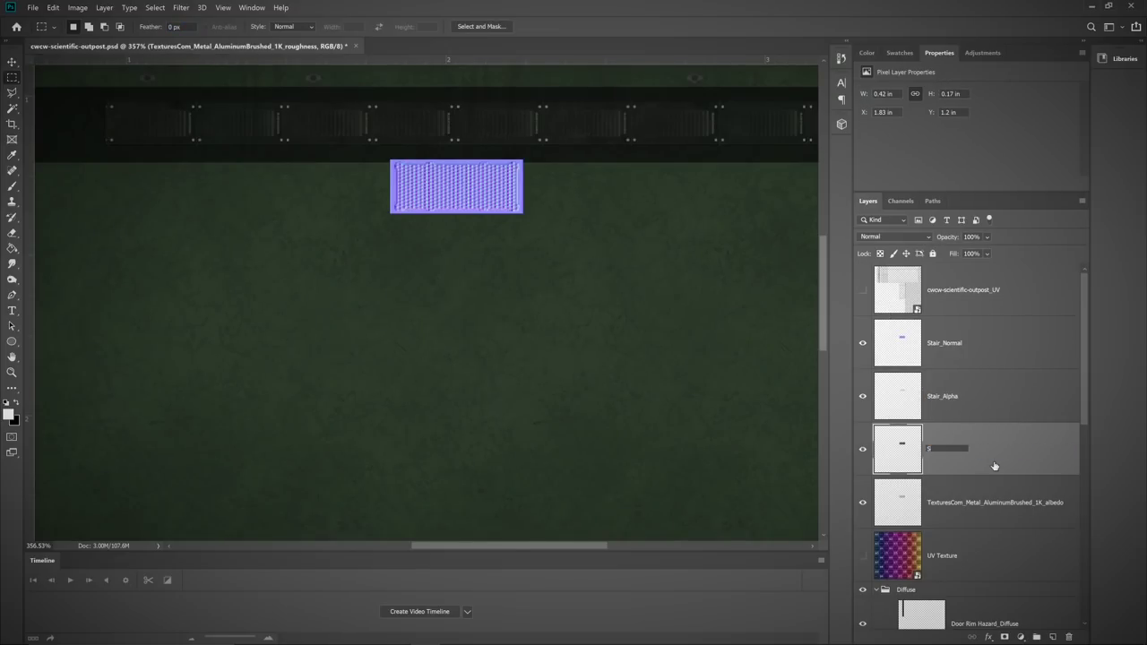
text(tair_Specular)
key(Tab)
text(Stair)
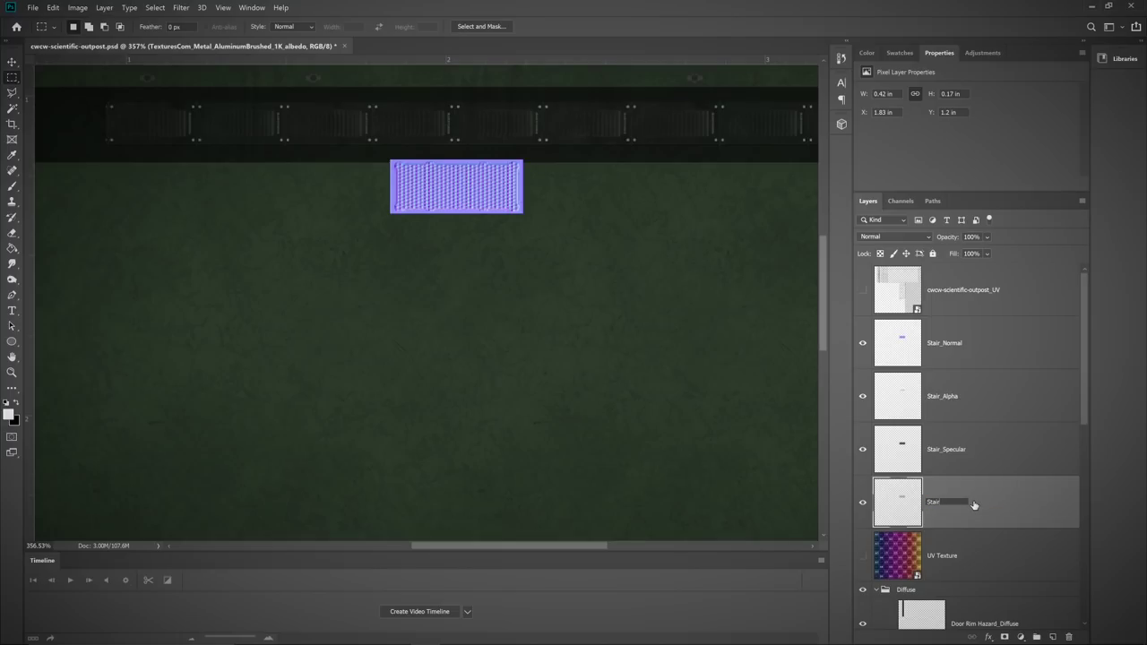
text(_Diffuse)
key(Return)
Step: Move each stair layer into its matching Diffuse, Specular, Normal or Alpha group
scroll(975, 507, down, 2)
drag(940, 406, 924, 550)
click(876, 430)
drag(961, 358, 909, 512)
drag(896, 349, 917, 465)
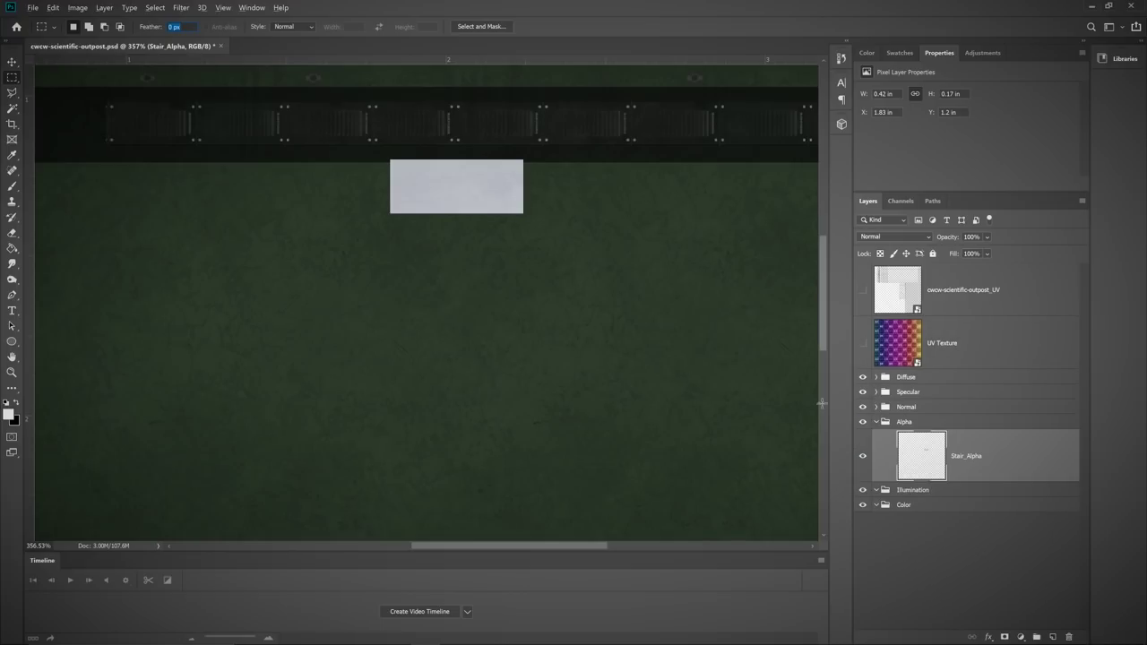
Step: Hide the Diffuse, Specular and Normal groups, and add a white-filled layer beneath Stair_Alpha in the Alpha group
drag(862, 394, 863, 377)
scroll(479, 260, down, 5)
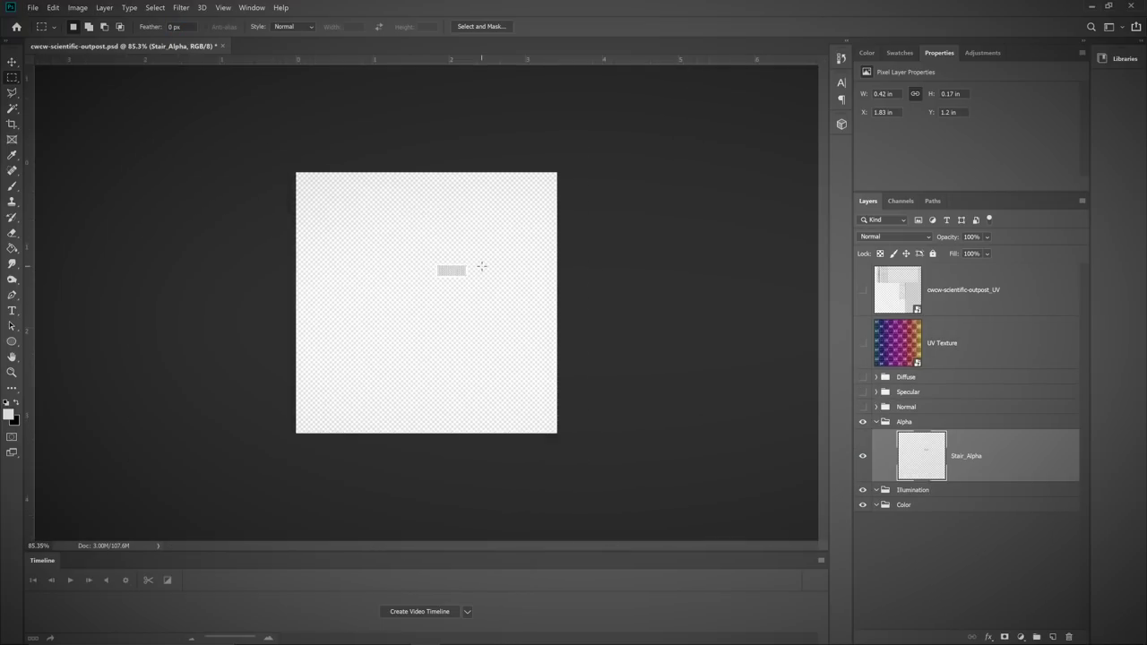
click(1050, 635)
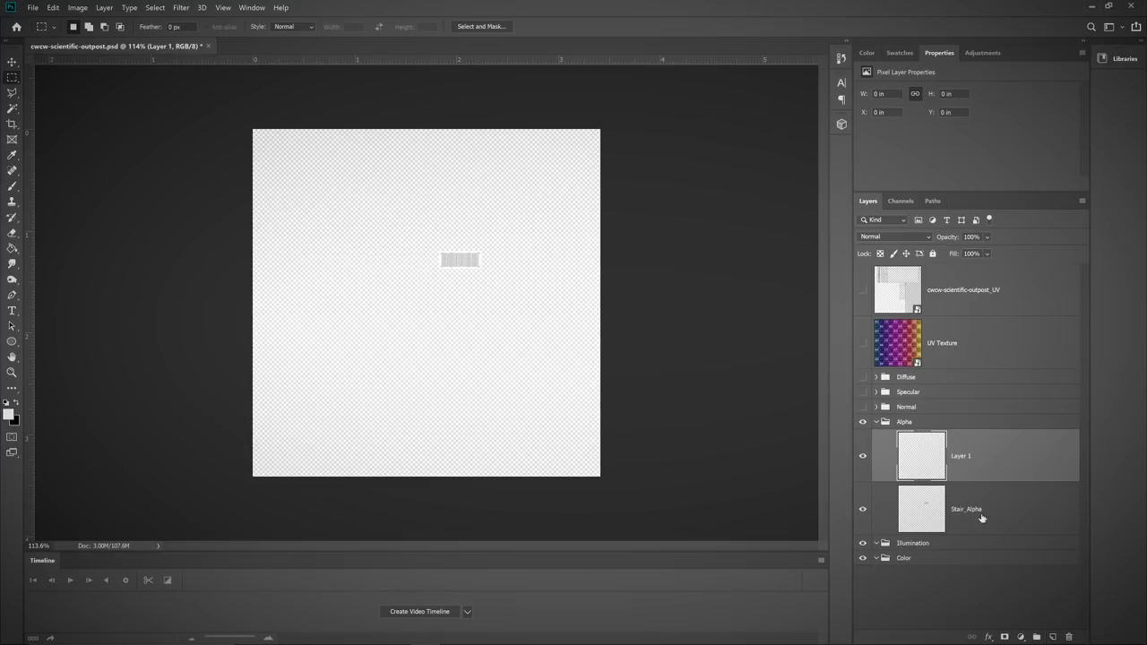
key(ctrl+bracketleft)
key(g)
click(440, 303)
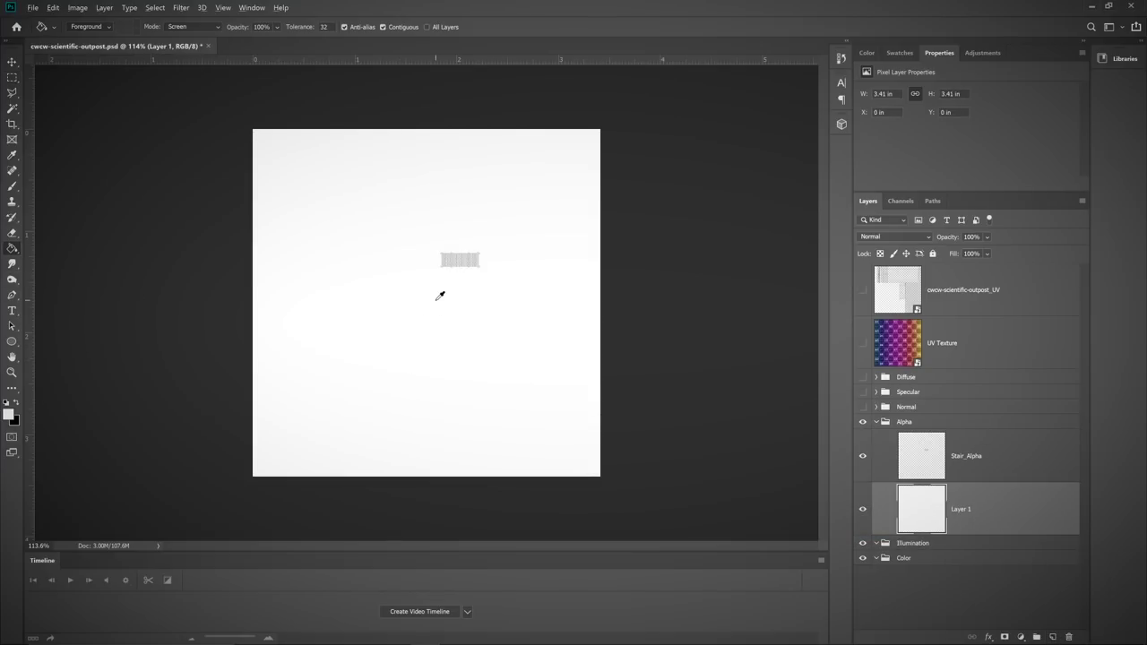
scroll(439, 302, up, 2)
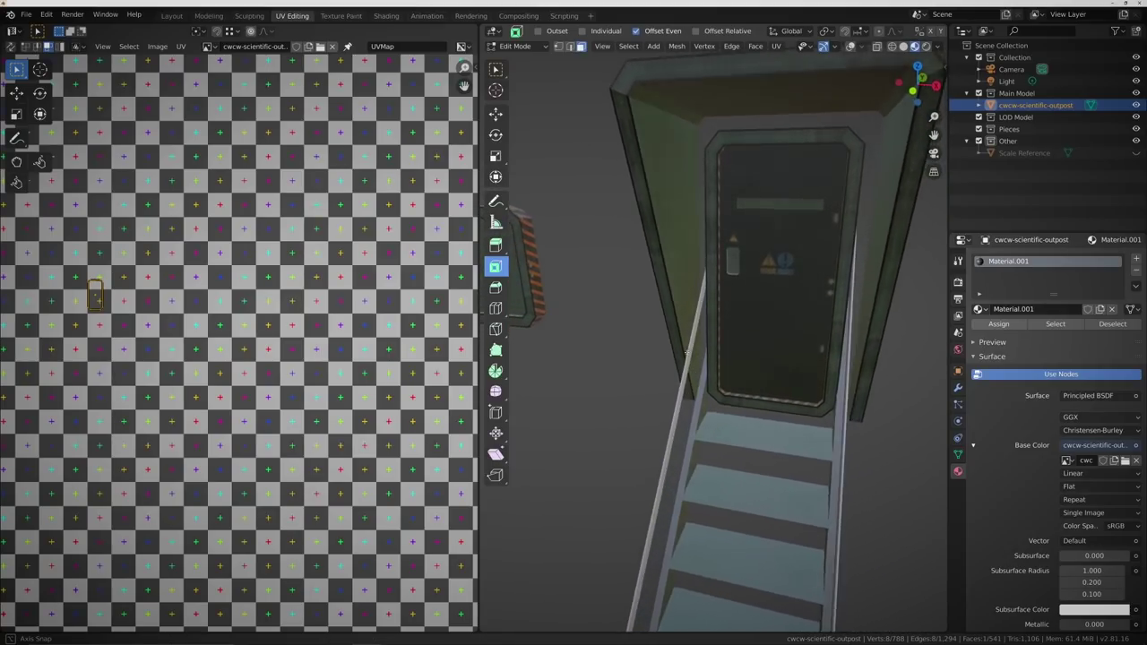
Step: Switch to Photoshop and examine the normal map around the door by temporarily hiding the Diffuse and Specular groups
mouse_move(687, 353)
mouse_down()
mouse_move(659, 353)
mouse_move(720, 351)
mouse_move(665, 352)
mouse_up()
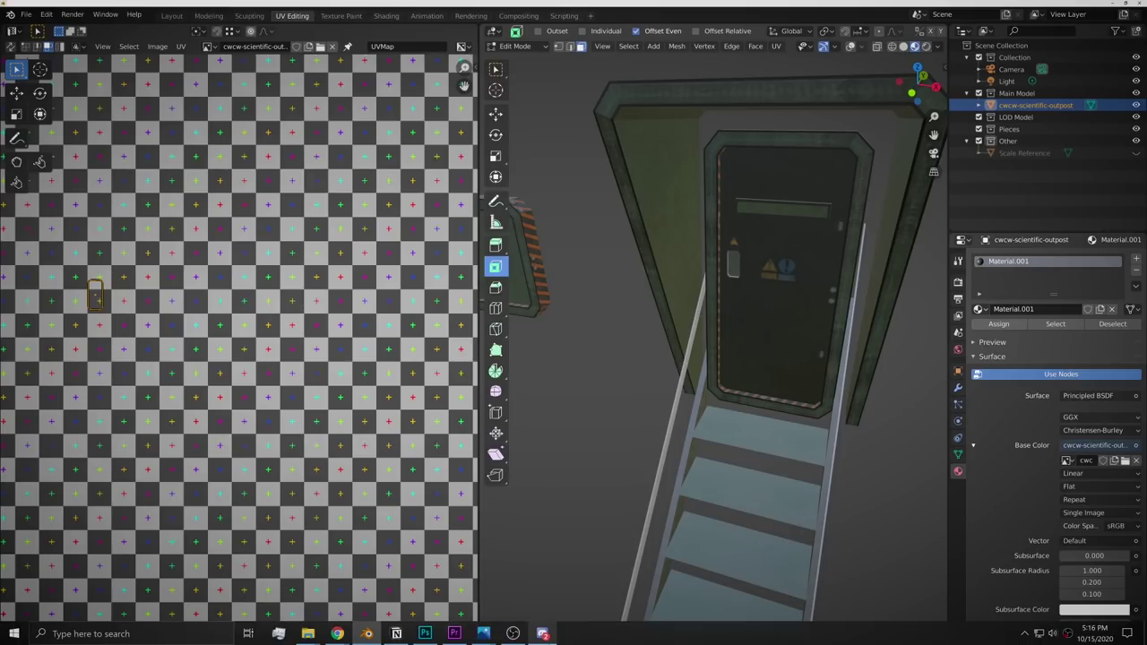
click(425, 634)
scroll(463, 309, up, 10)
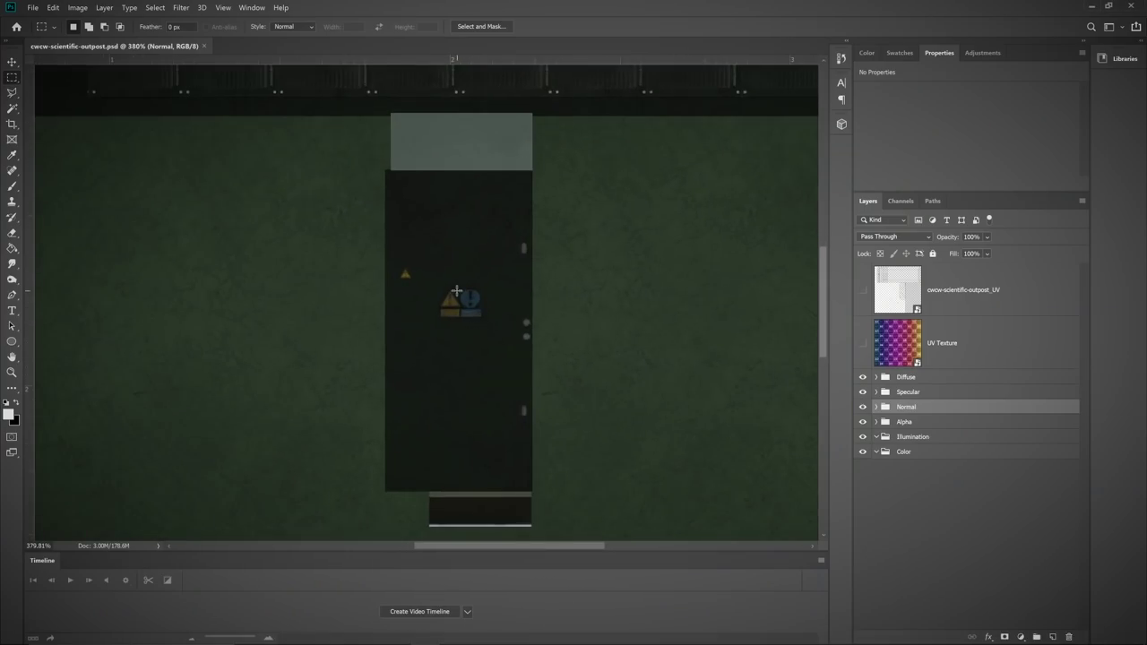
scroll(457, 292, down, 2)
click(863, 377)
click(862, 392)
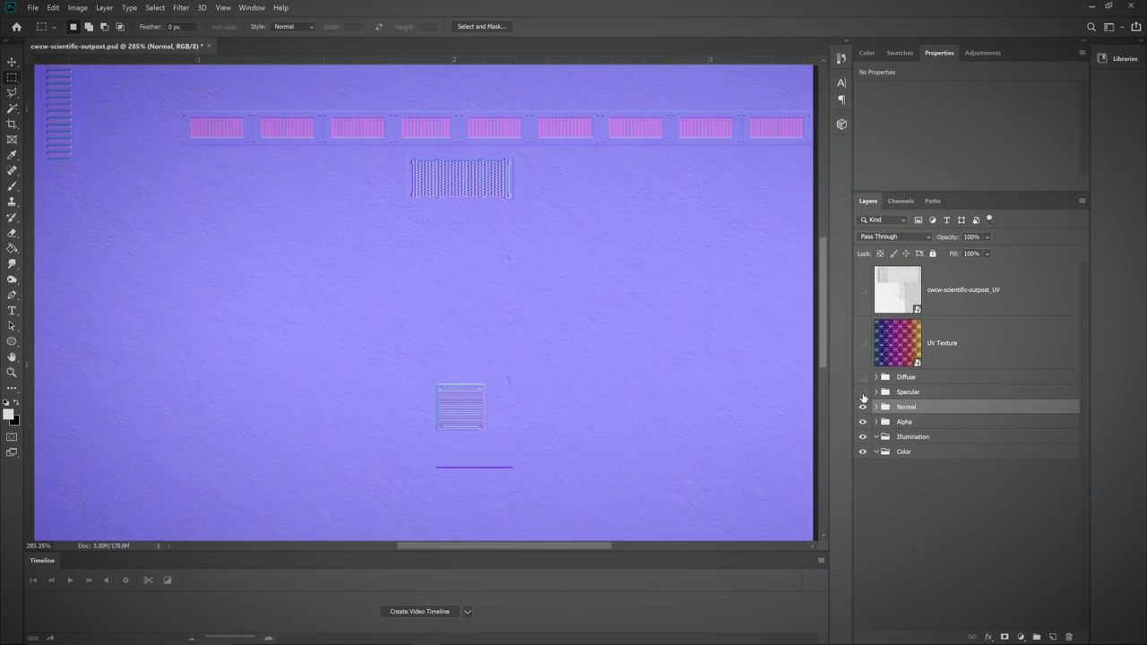
click(863, 377)
scroll(545, 351, down, 4)
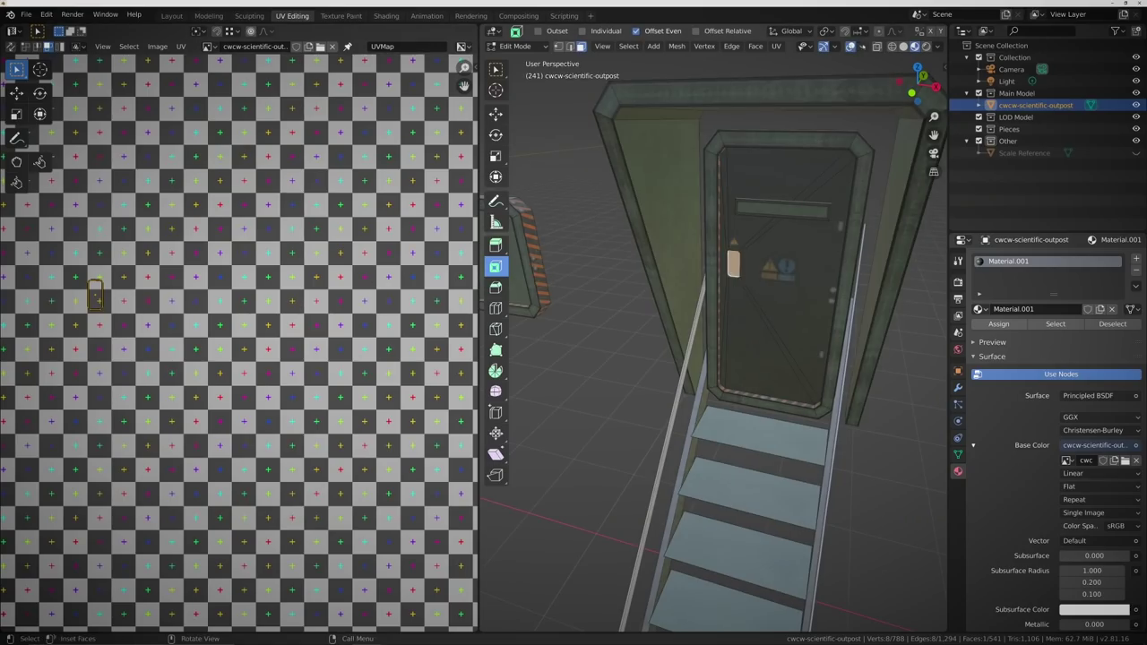
Step: In Blender, move the door handle plate's UV island sideways onto the dark door part of the texture
scroll(761, 314, up, 4)
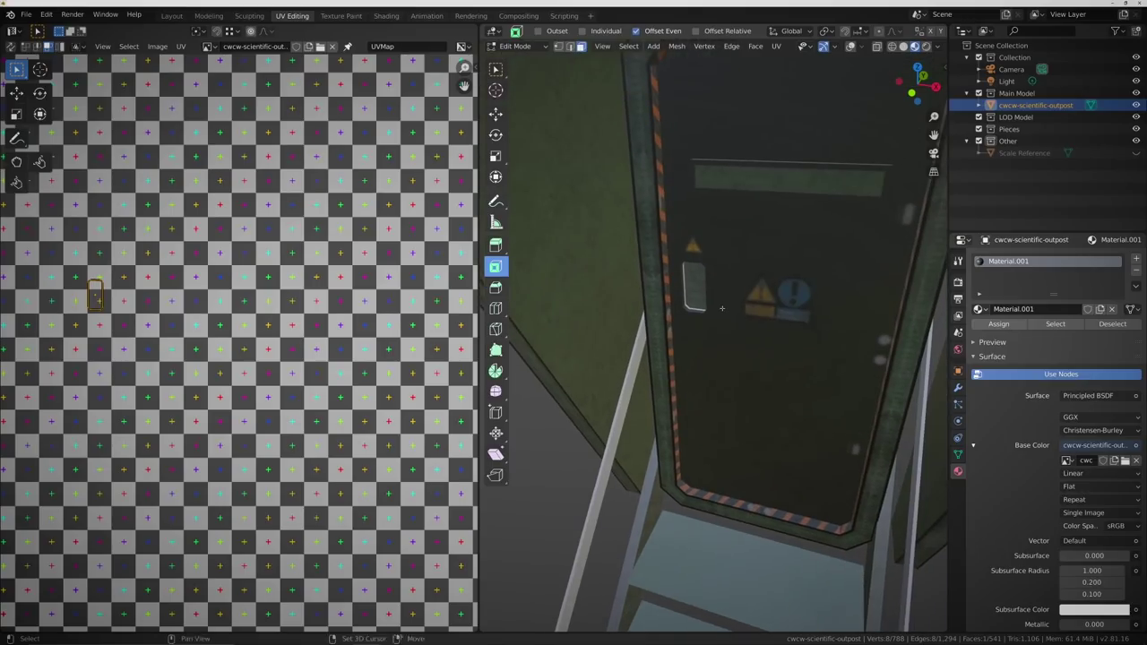
key(g)
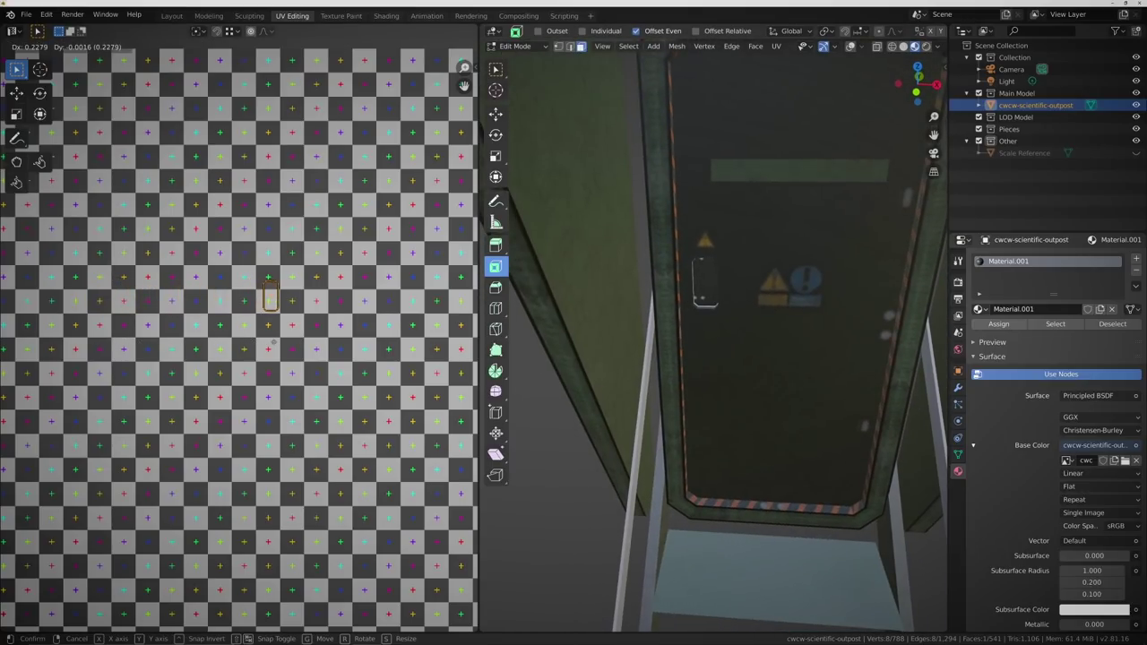
click(269, 340)
scroll(722, 350, down, 10)
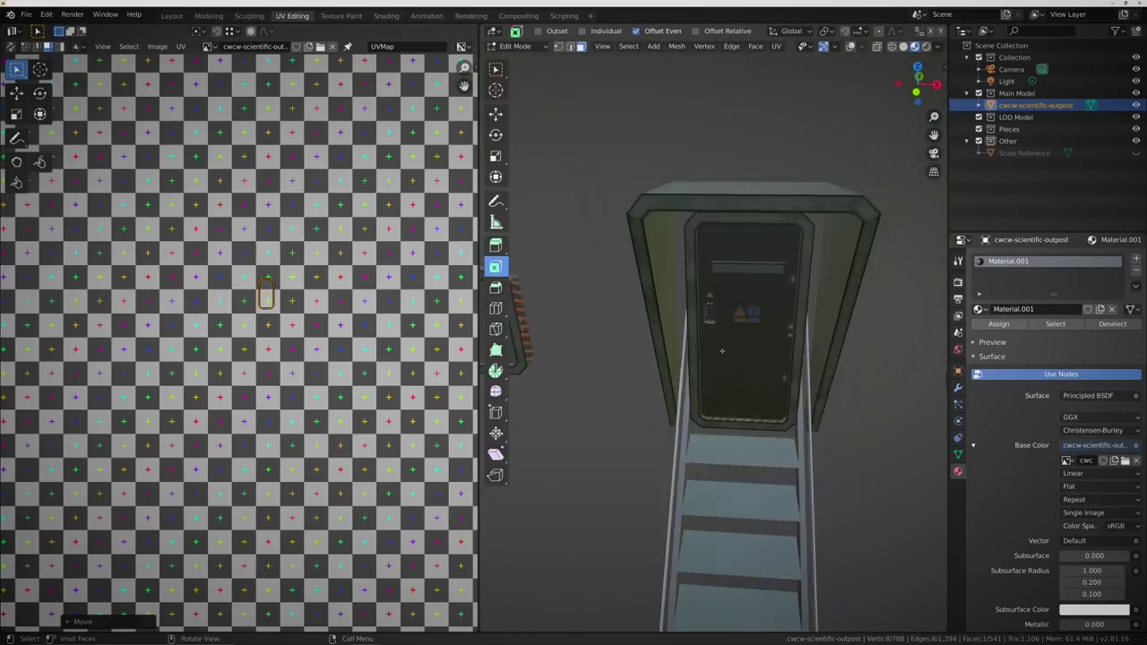
scroll(789, 349, up, 4)
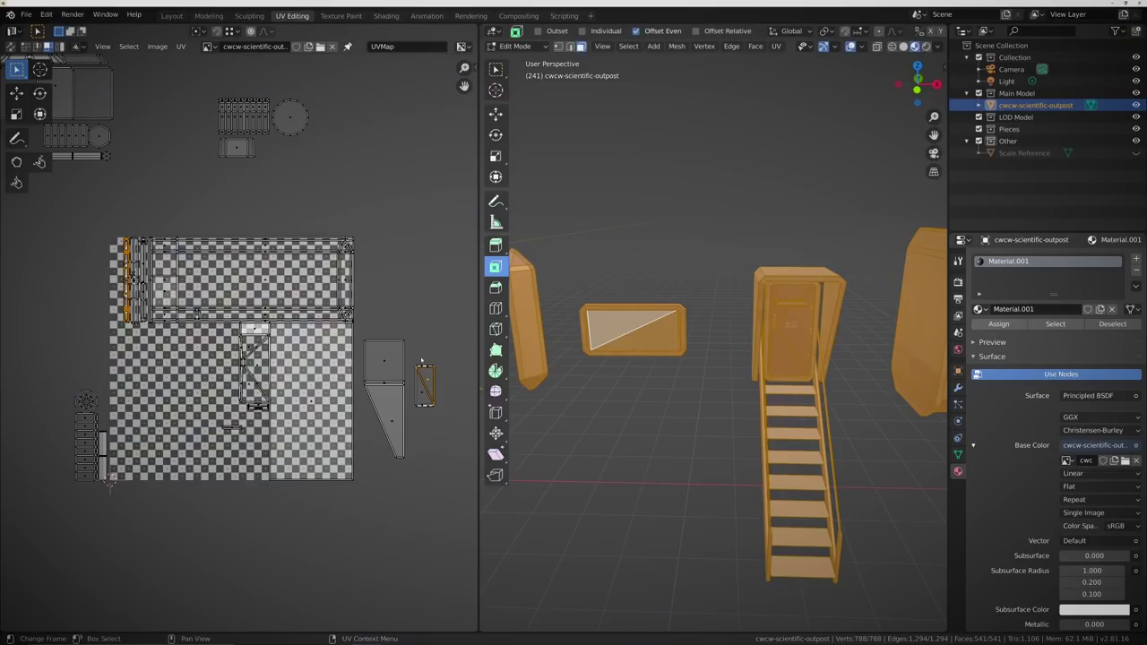
Step: Rotate the window island 90 degrees, scale it down and move it into the UV square below the door panel island
key(r)
key(9)
key(0)
key(Return)
key(s)
click(269, 388)
key(g)
click(220, 304)
Step: Move and resize the door's narrow slot island to overlap the window island beside the bar-shaped island
scroll(221, 305, up, 5)
drag(90, 437, 188, 493)
key(g)
click(300, 284)
key(s)
click(285, 268)
key(g)
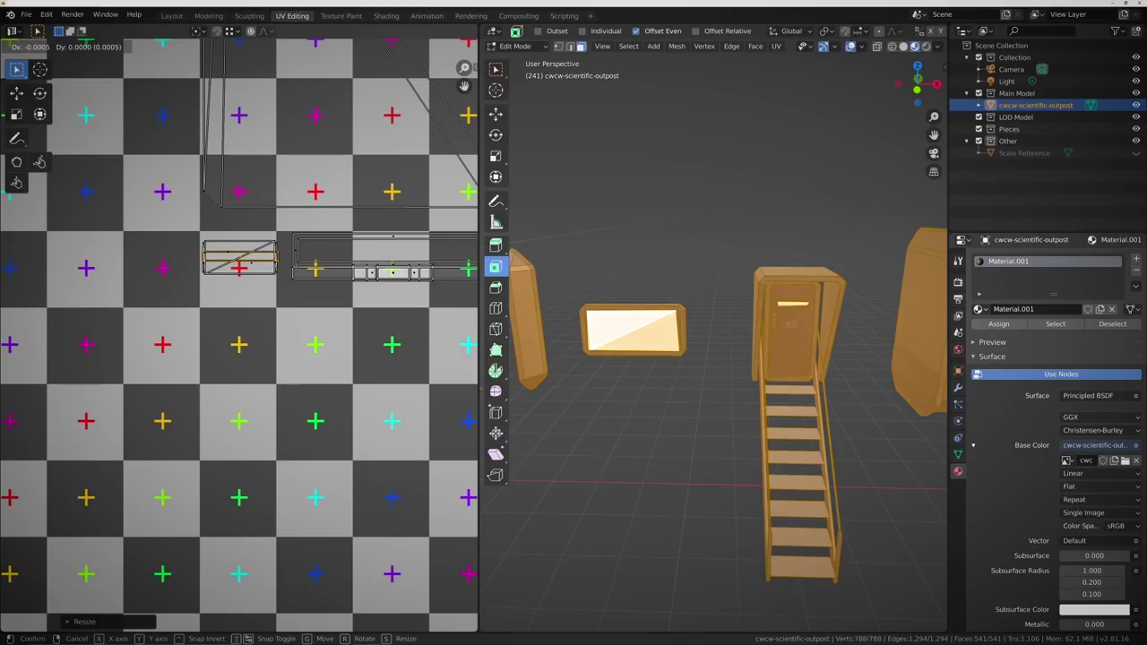
key(Return)
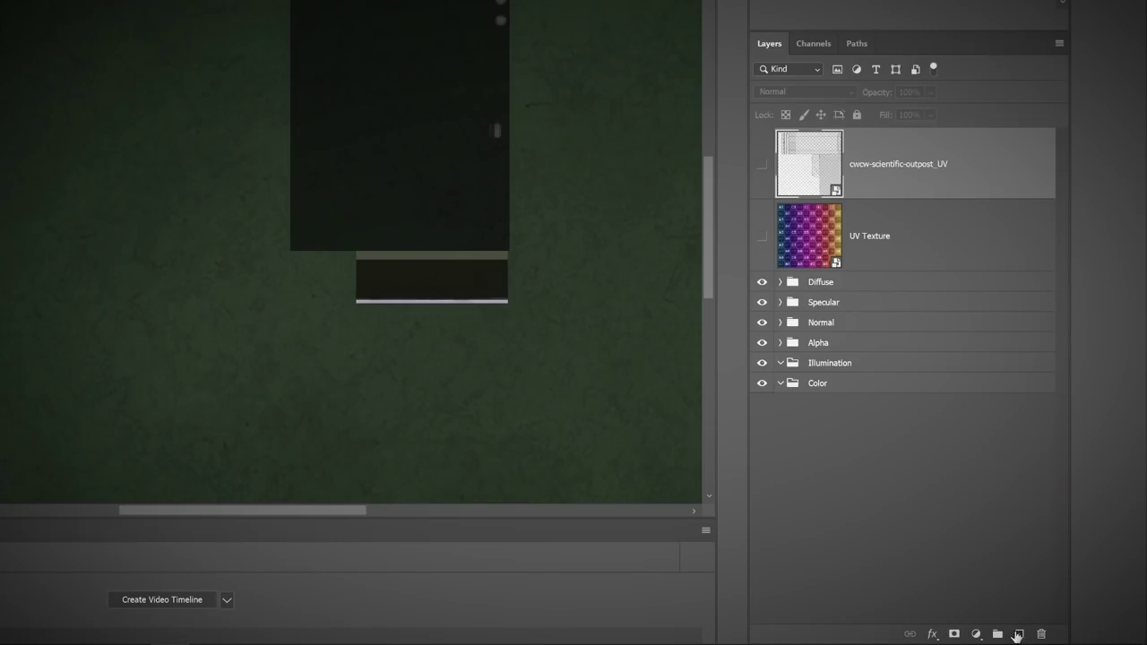
Step: In Photoshop, add five empty layers above the UV layout layer
click(1017, 634)
click(1017, 634)
click(1017, 635)
click(1017, 634)
click(1017, 634)
Step: Rename the five new layers Window_Diffuse, Window_Specular, Window_Normal, Window_Illumination and Illumination Base
double_click(864, 162)
text(Window_Diff)
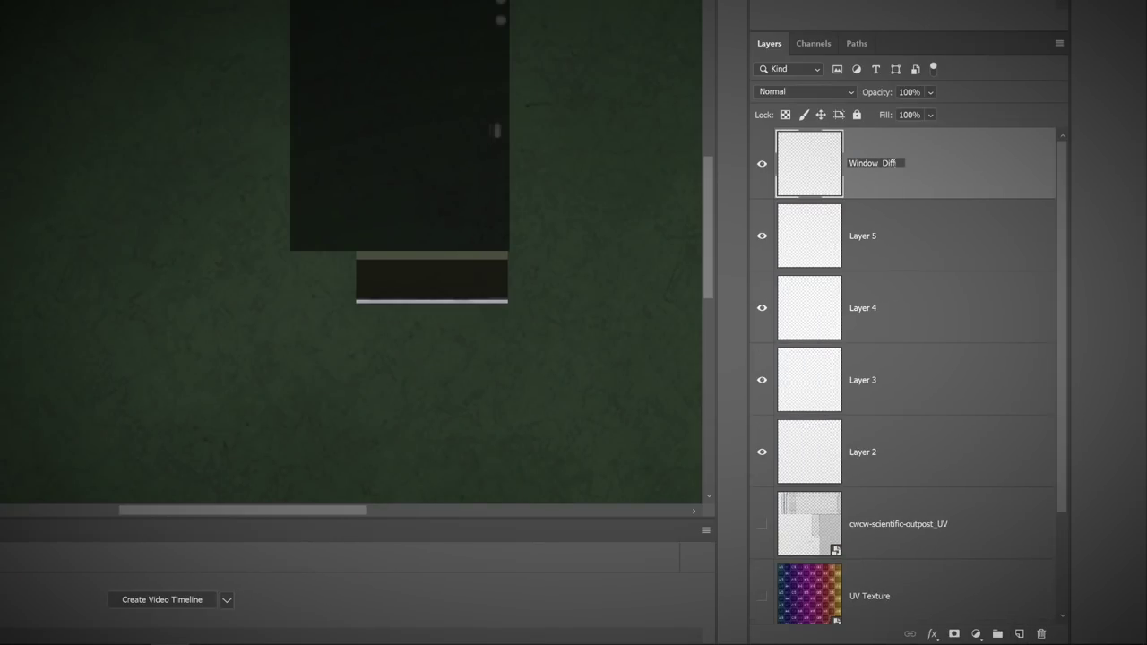
text(use)
key(Tab)
text(Window_Specular)
key(Tab)
text(Window_Normal)
key(Tab)
text(Window_Illumination)
key(Tab)
text(Illumination Ba)
text(se)
key(Return)
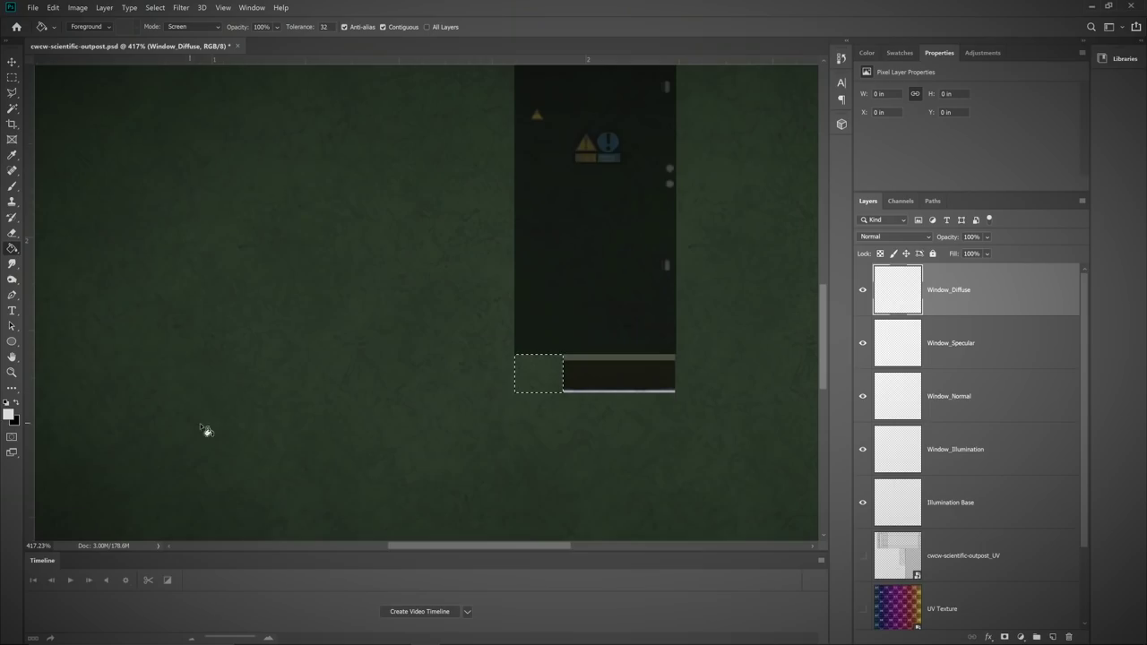
Step: Try filling the selected window rectangle on Window_Diffuse with the dark blue color 202230
click(8, 414)
click(484, 399)
click(625, 332)
text(1f2230)
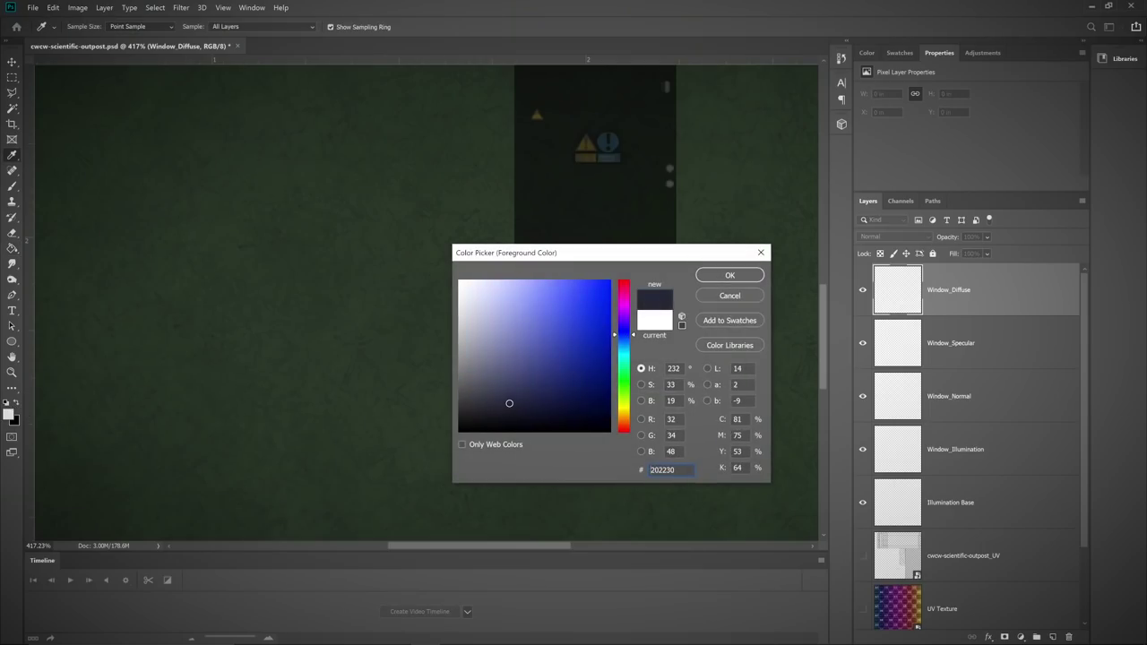
key(Return)
key(g)
click(558, 389)
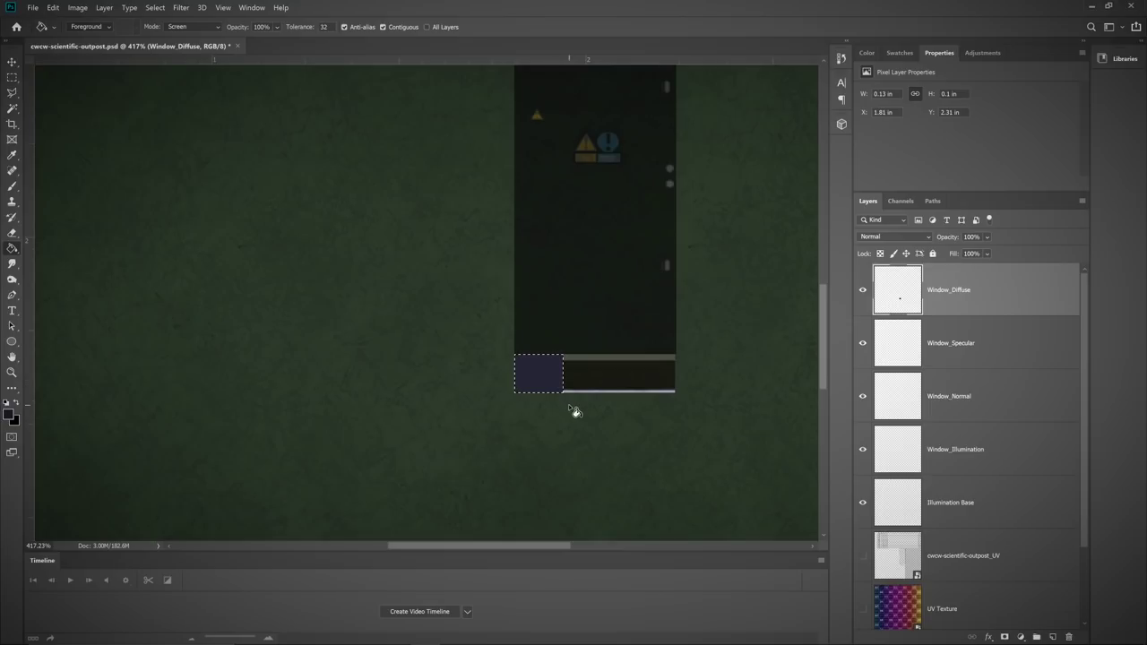
key(ctrl+z)
Step: Fill the window rectangle on Window_Diffuse with the darker blue 15161e and hide that layer
click(8, 414)
click(507, 412)
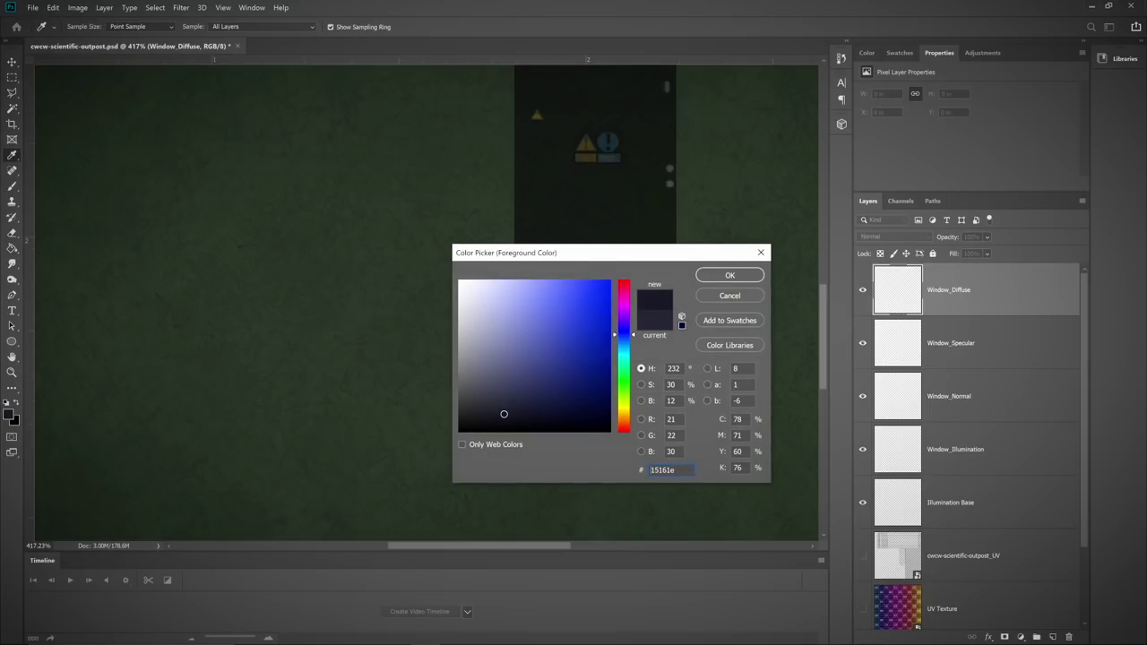
click(714, 278)
key(alt+BackSpace)
click(862, 290)
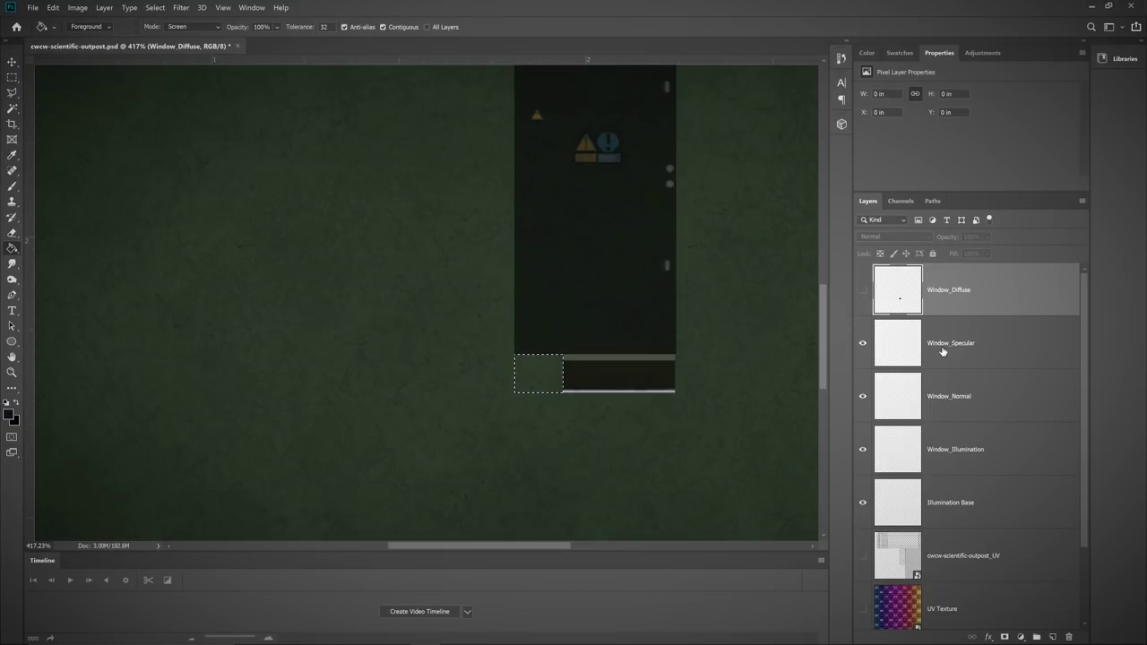
Step: Fill the window rectangle on the Window_Specular layer with white
click(943, 350)
click(8, 413)
drag(480, 345, 457, 278)
click(714, 278)
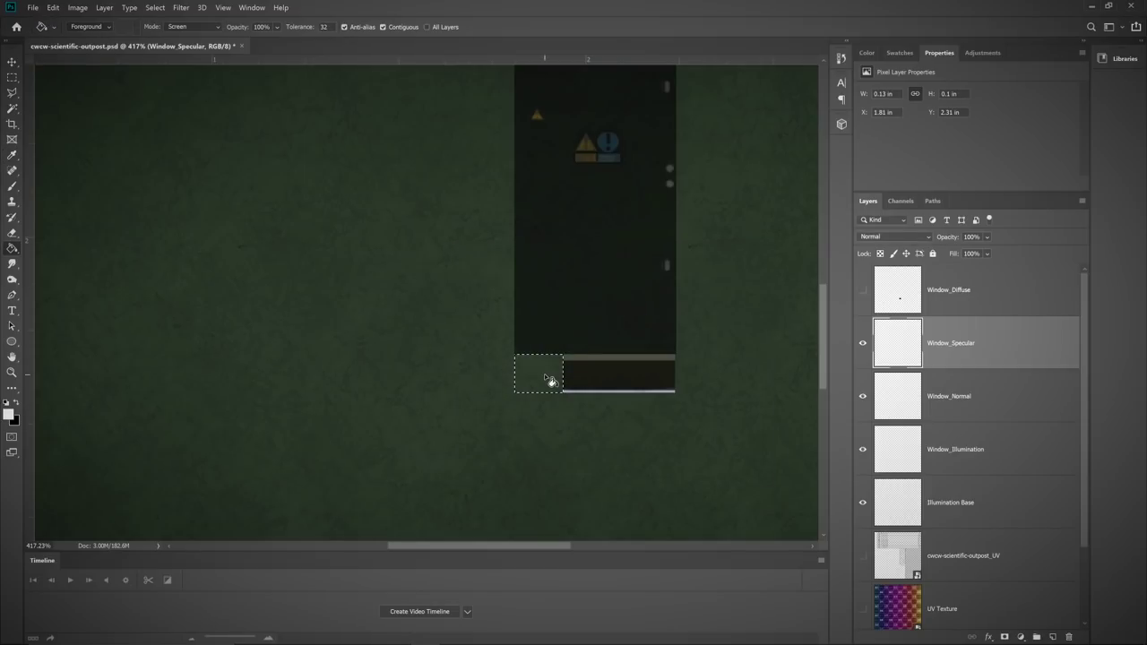
click(550, 382)
Step: Fill the window rectangle on Window_Normal with the flat purple-blue sampled from the normal map, hiding Window_Specular and the Diffuse and Specular groups, then hide Window_Normal
click(939, 398)
click(863, 346)
scroll(950, 496, down, 3)
click(862, 547)
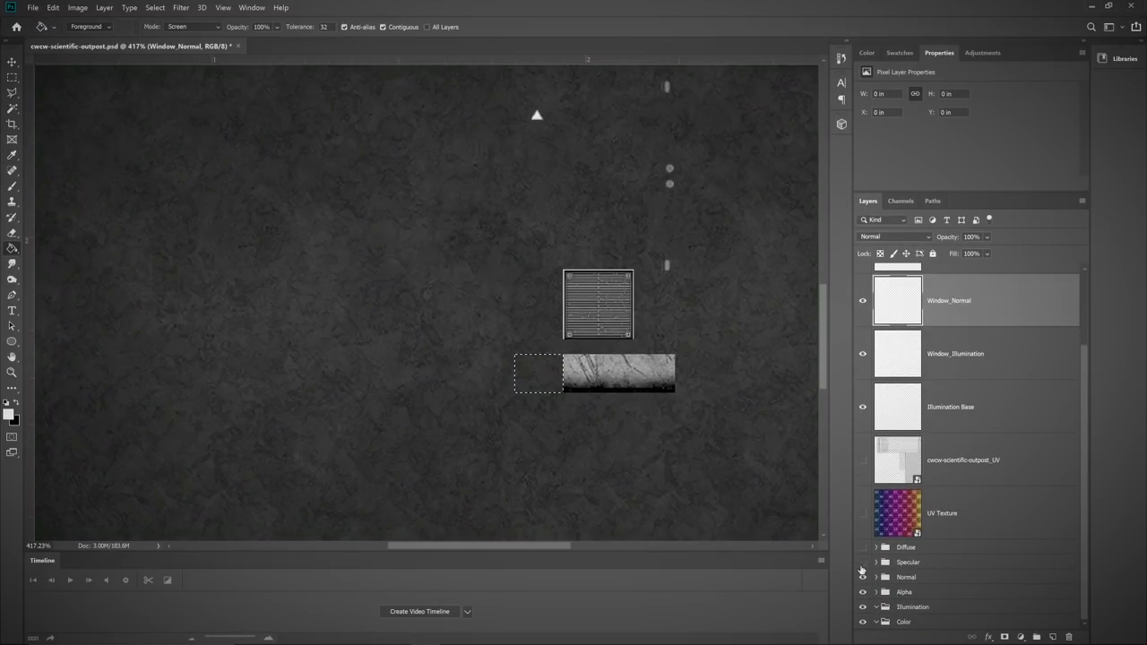
click(863, 561)
alt+click(42, 243)
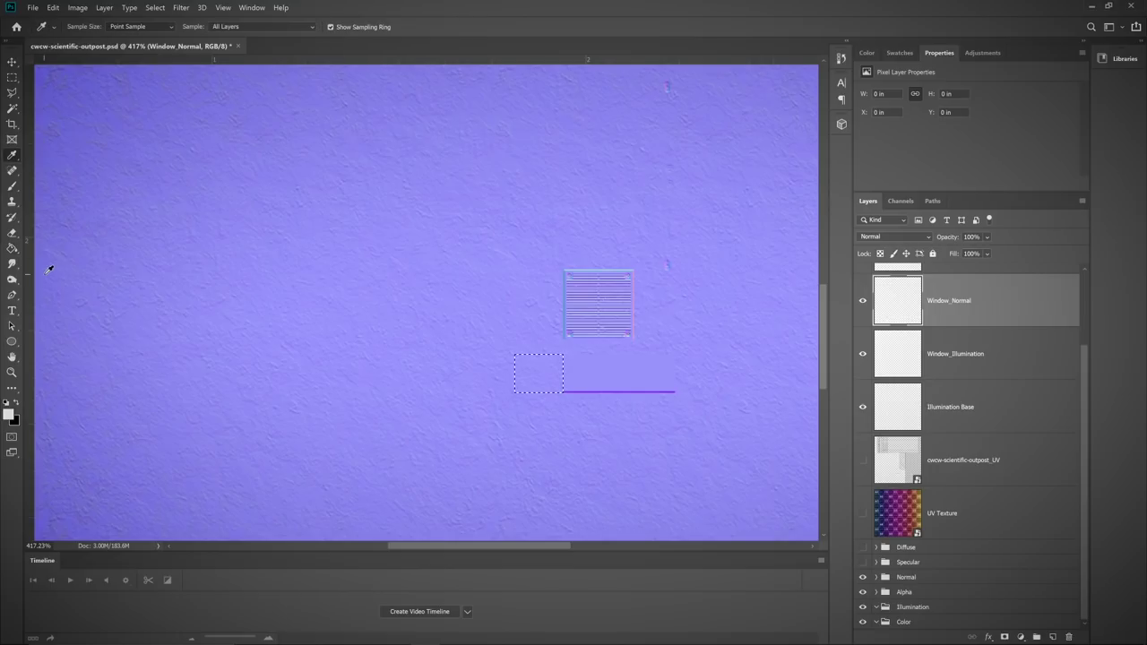
click(555, 384)
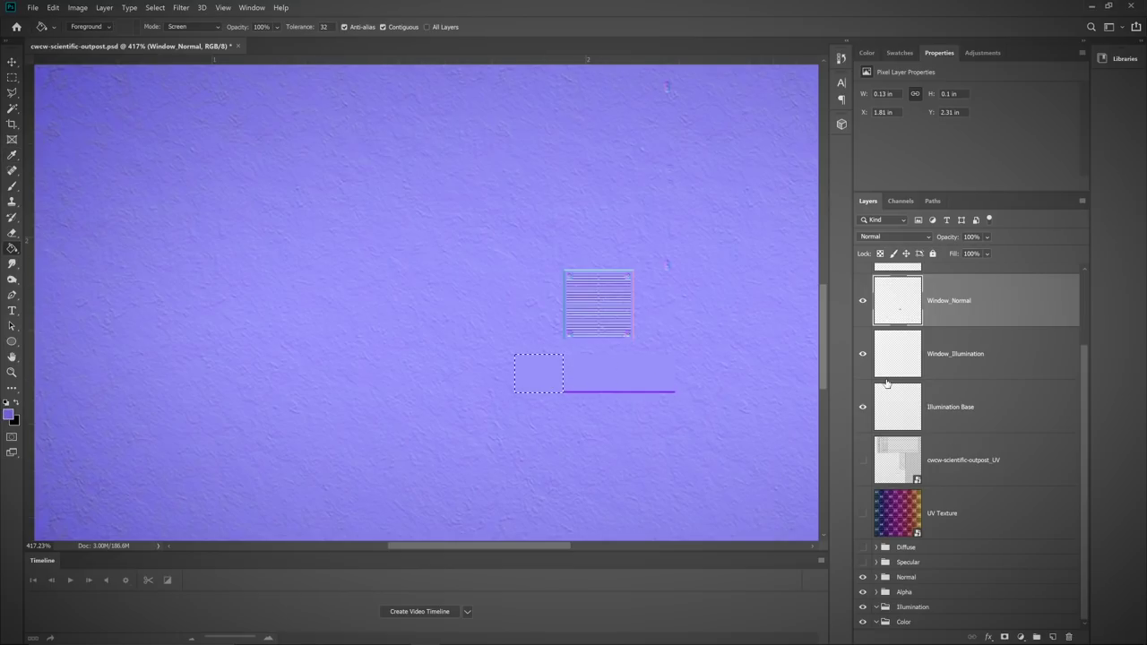
click(932, 366)
click(863, 301)
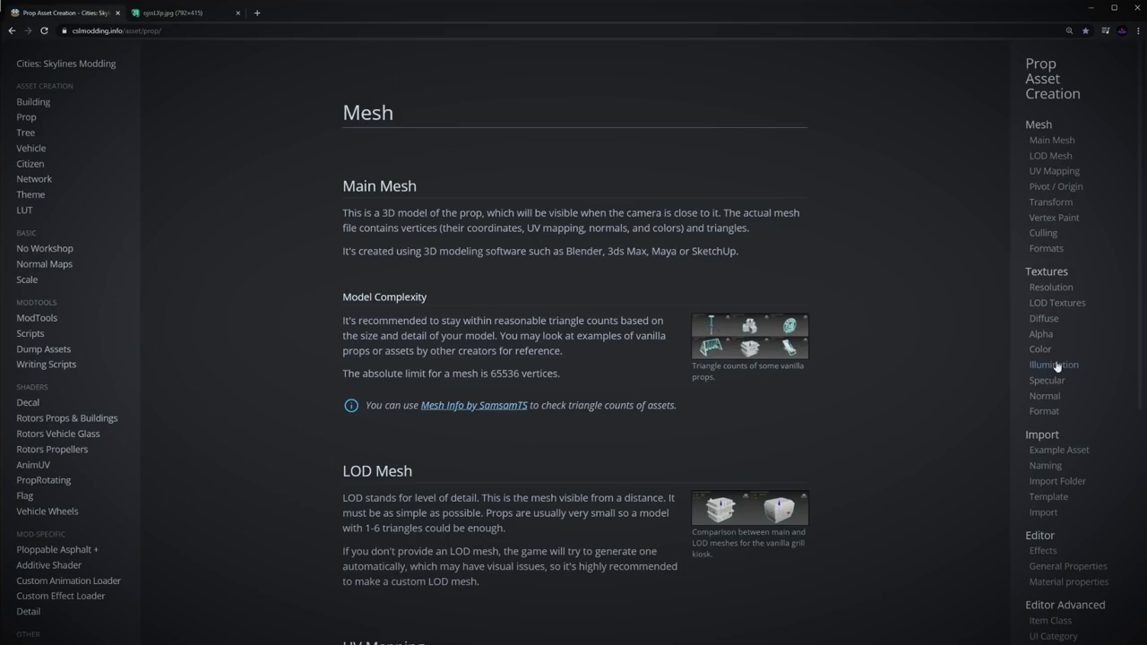
Step: In the browser, consult the illumination guidelines for prop and vehicle assets and view the example vehicle illumination map
click(1057, 366)
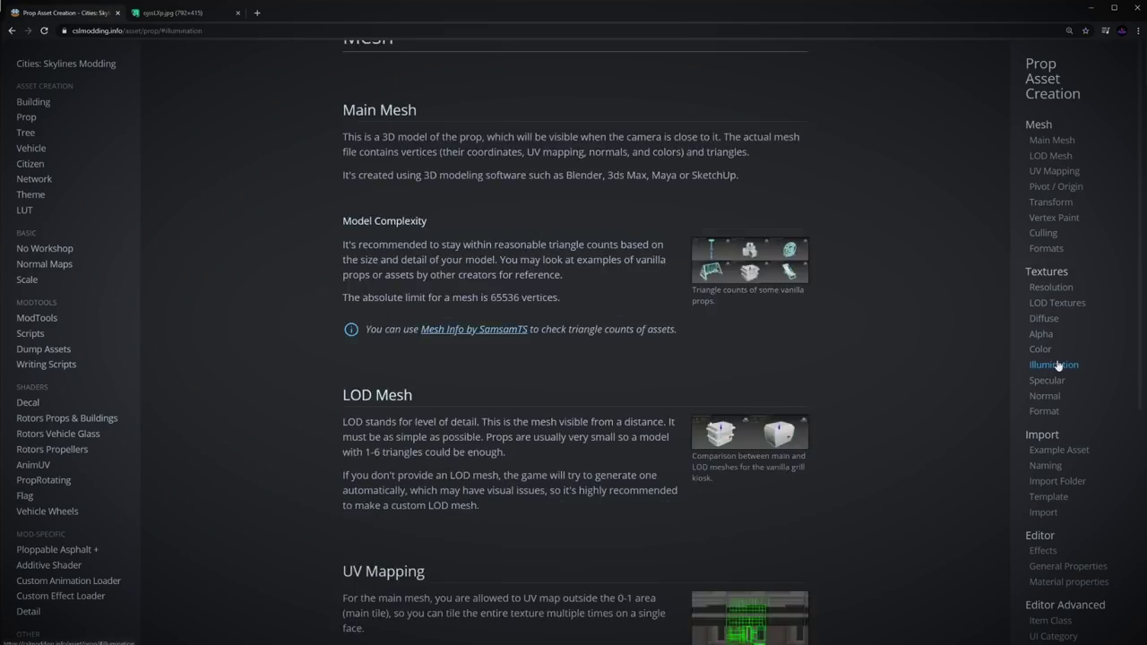
click(703, 116)
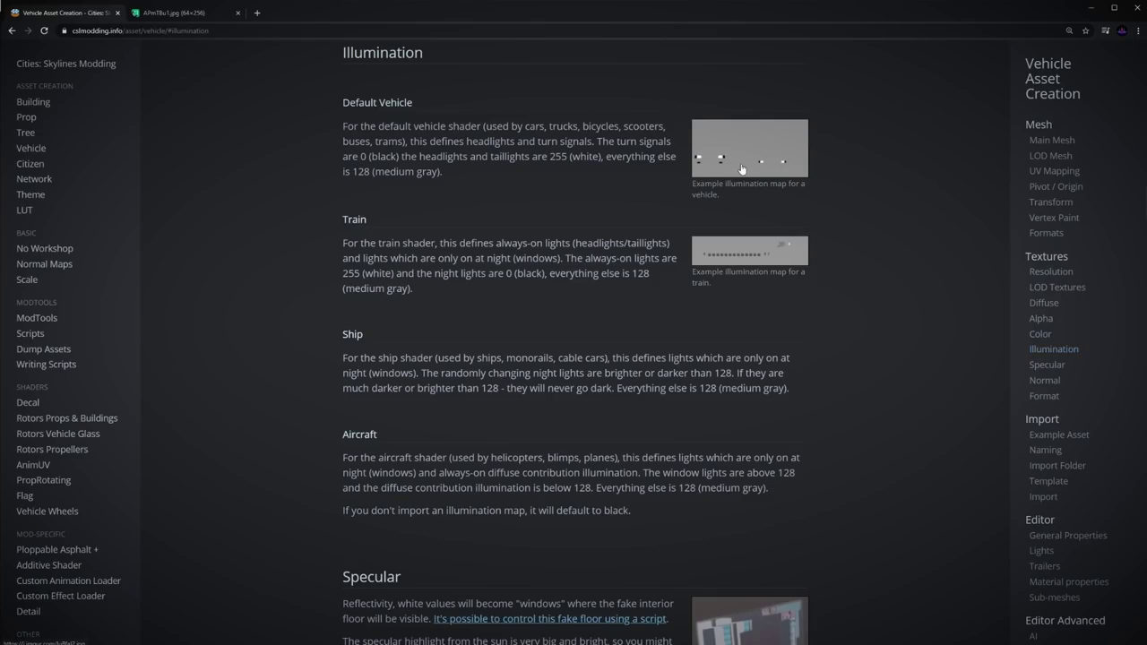
click(741, 168)
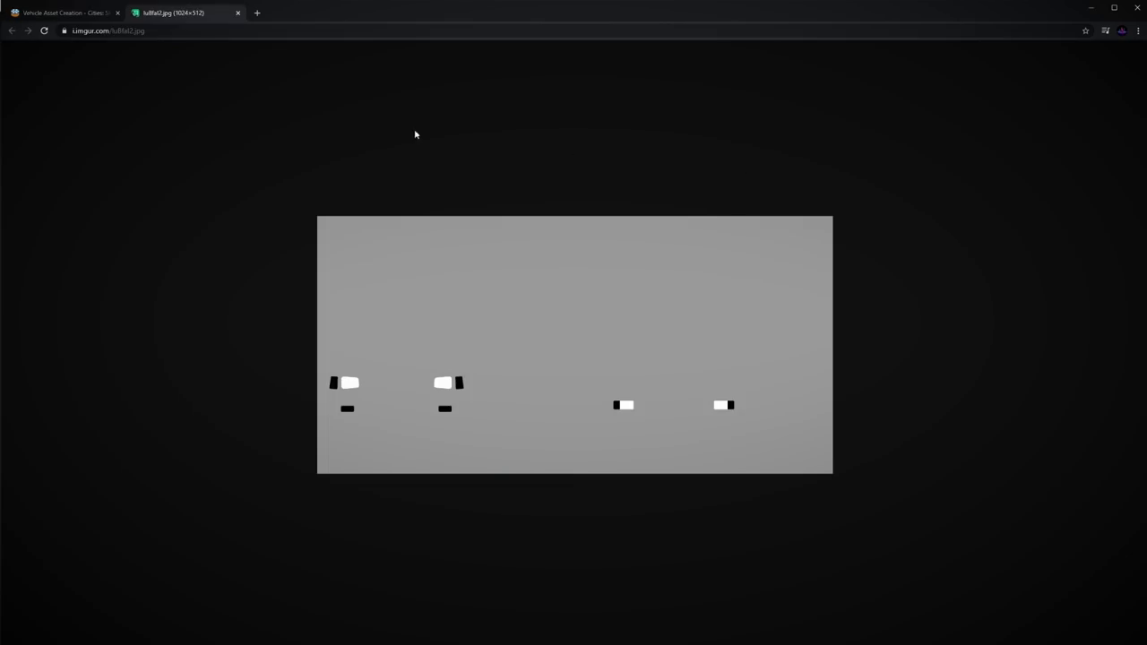
click(72, 12)
click(744, 257)
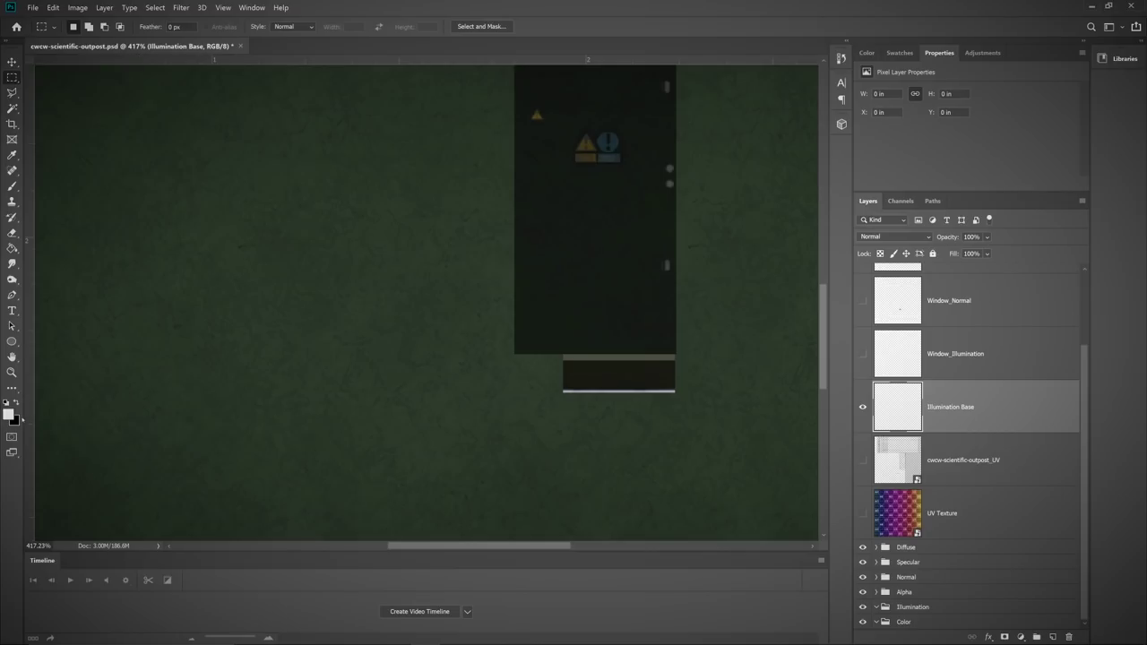
Step: Fill the entire Illumination Base layer with the neutral gray RGB 192, 192, 192
click(9, 413)
drag(473, 380, 429, 372)
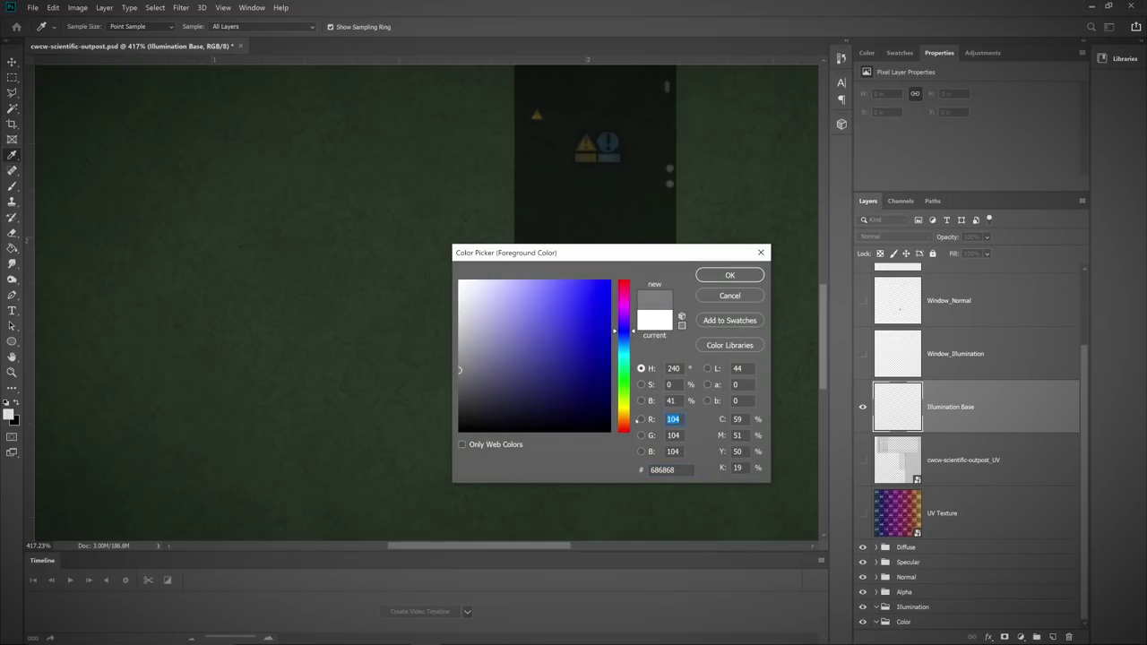
text(192)
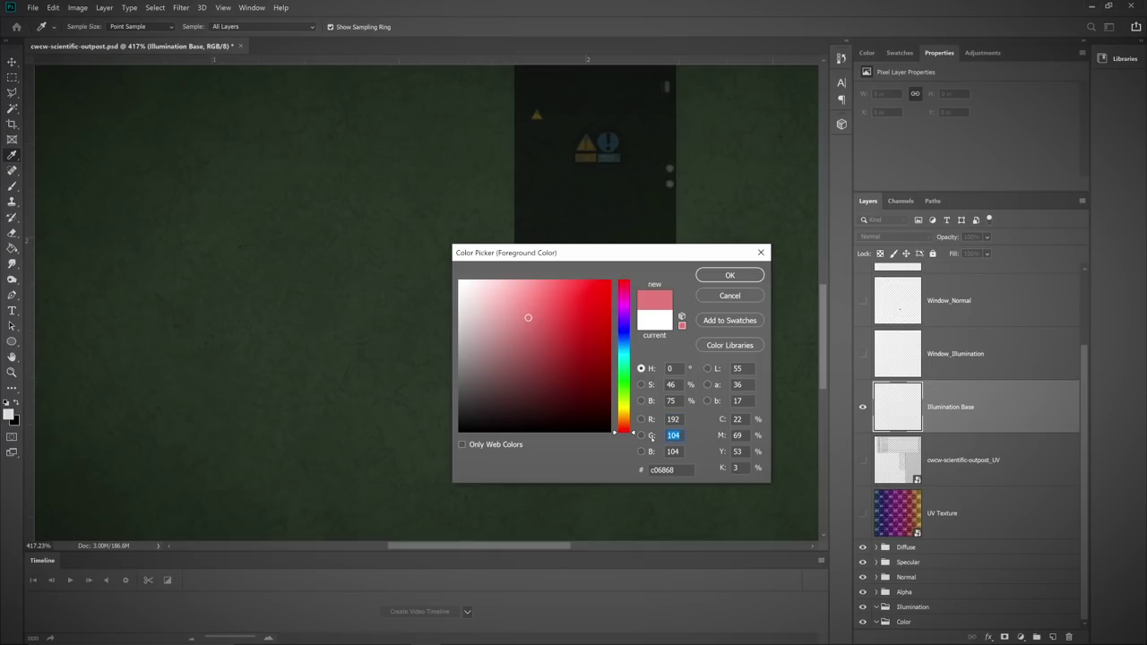
text(192)
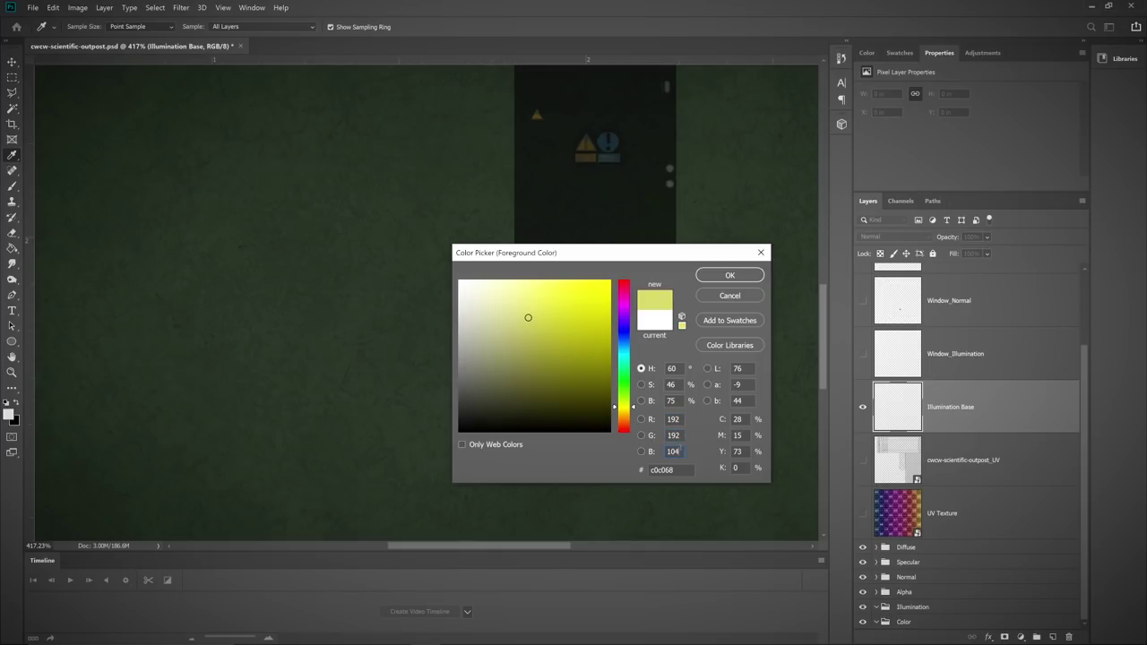
text(192)
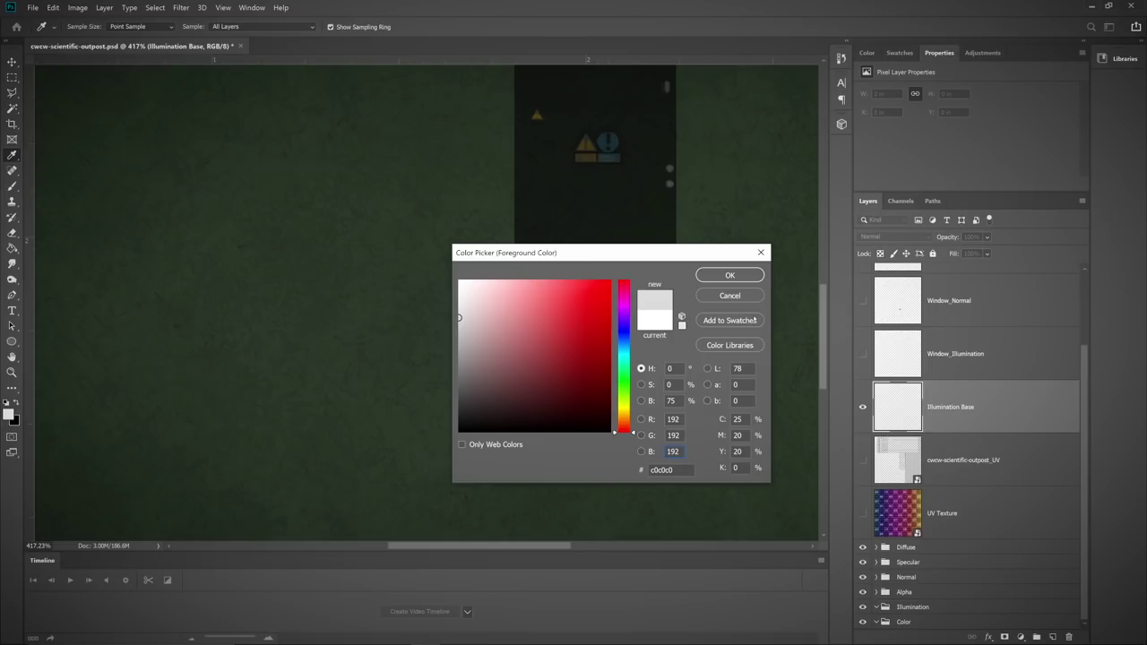
click(729, 275)
key(m)
click(13, 250)
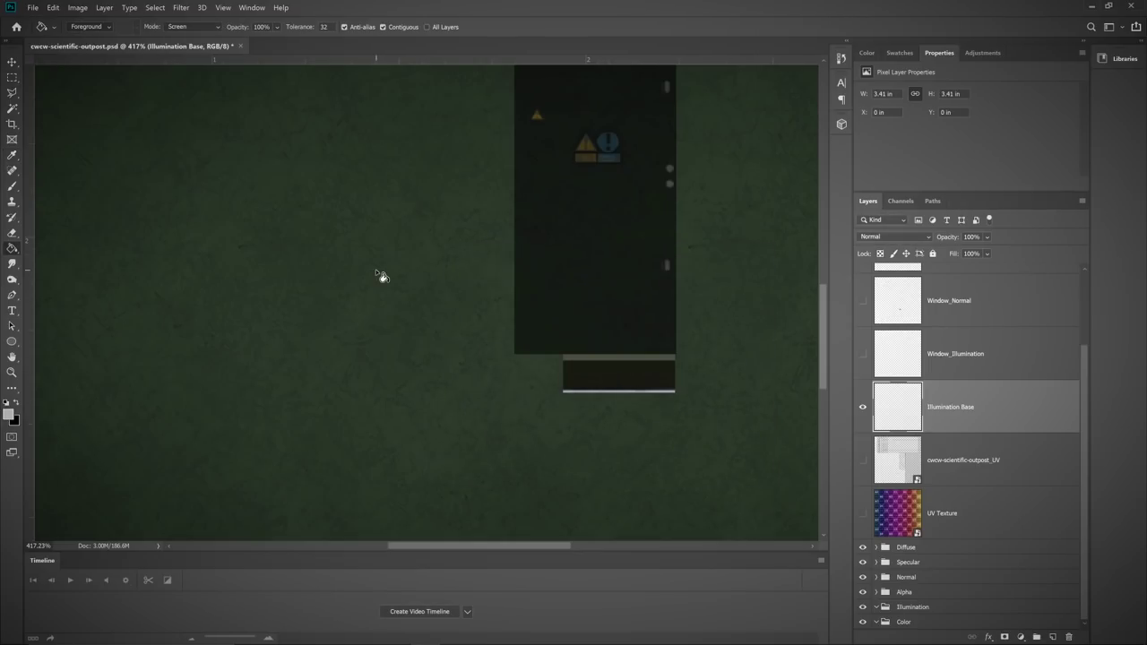
click(382, 275)
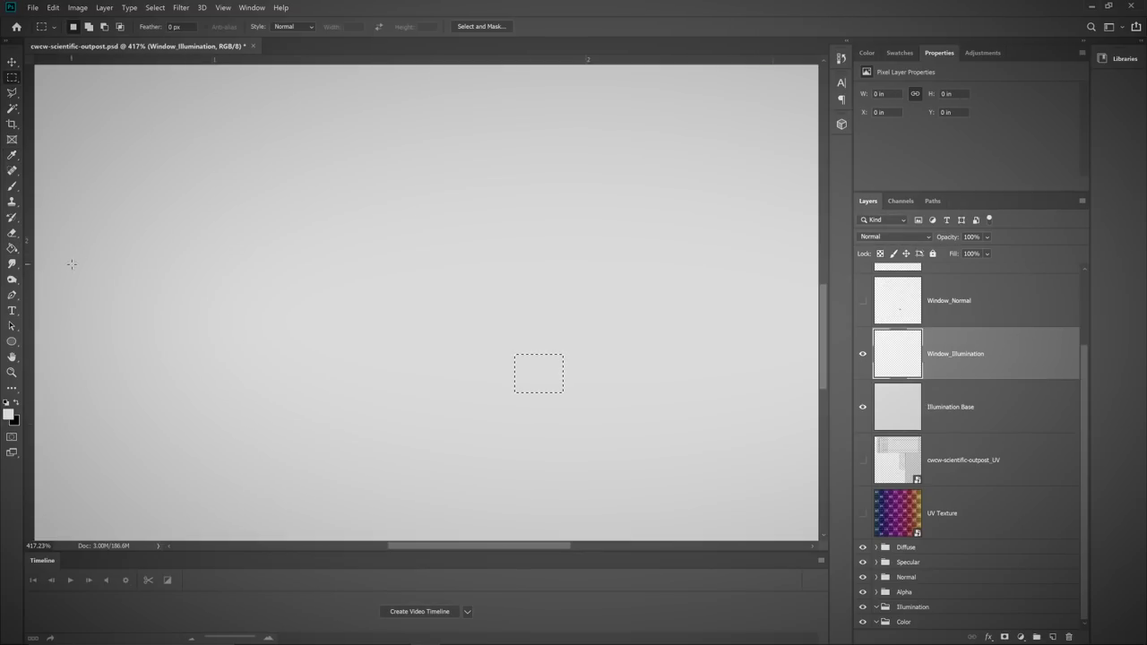
Step: Fill the window rectangle on Window_Illumination with white and clear the selection
click(12, 250)
click(541, 374)
scroll(645, 417, down, 11)
key(ctrl+d)
click(12, 78)
Step: Move the Window_Illumination and Illumination Base layers together into the Illumination group
shift+click(932, 407)
drag(930, 408, 926, 607)
drag(862, 456, 864, 443)
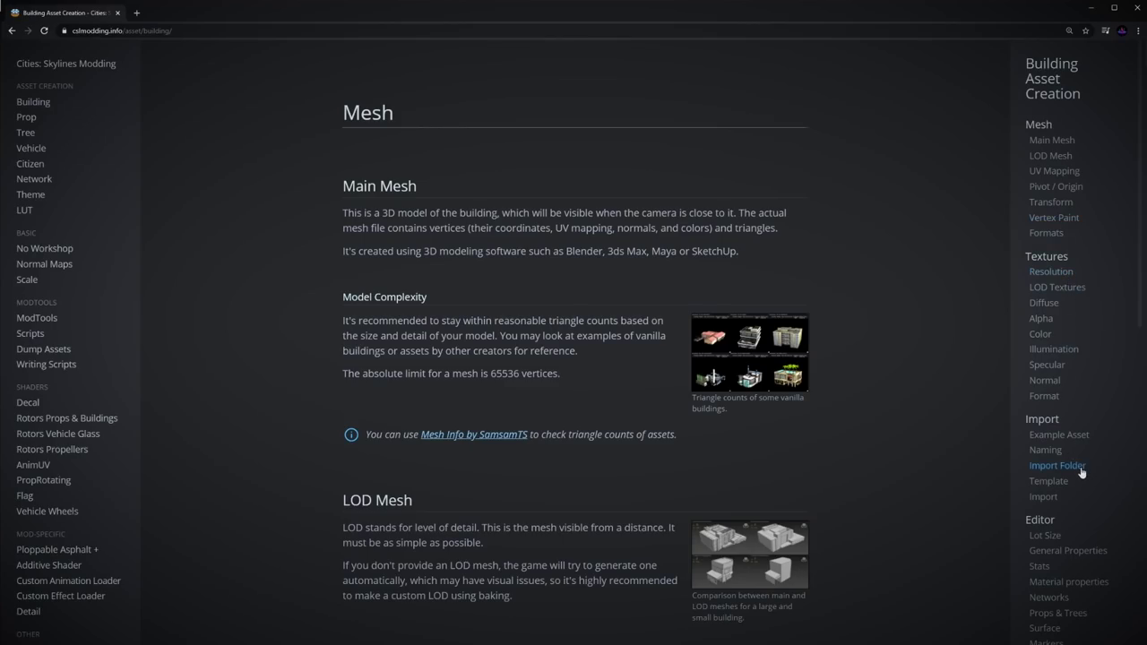
Step: In the browser, consult the building illumination guidelines and view the example map for random night windows
click(1053, 349)
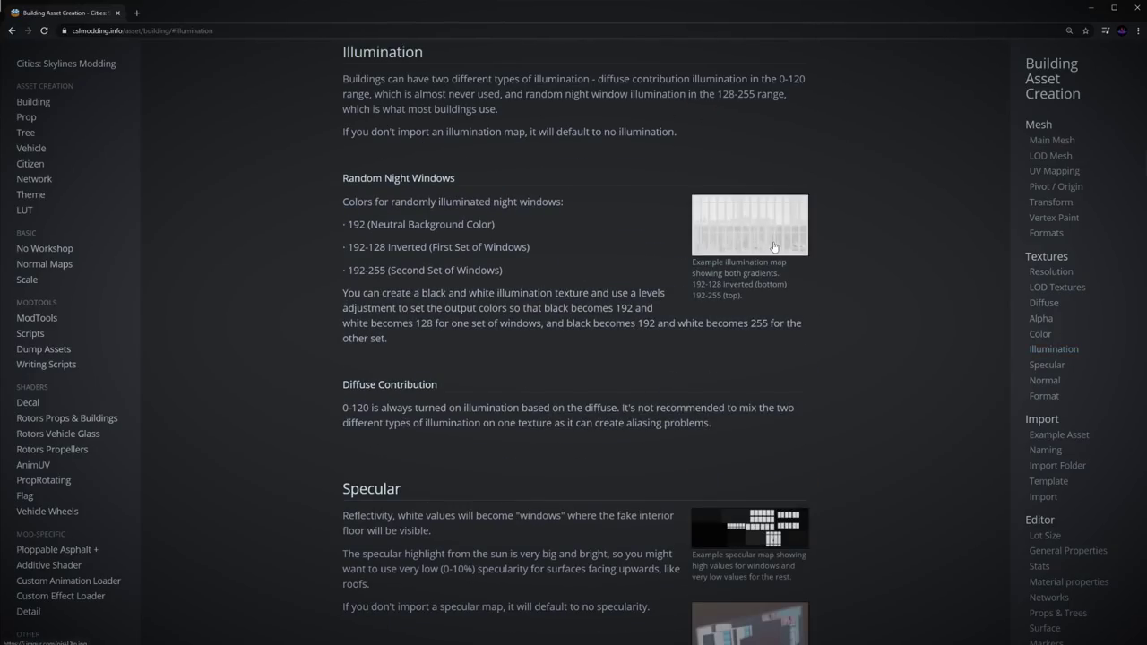
click(763, 239)
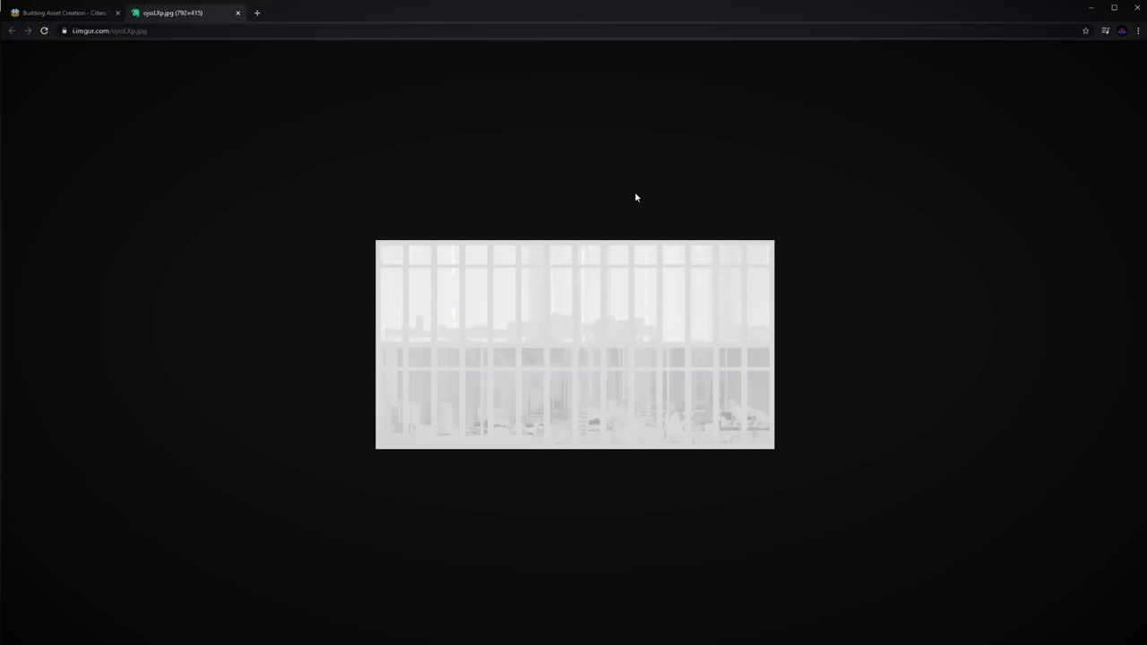
click(79, 20)
click(28, 117)
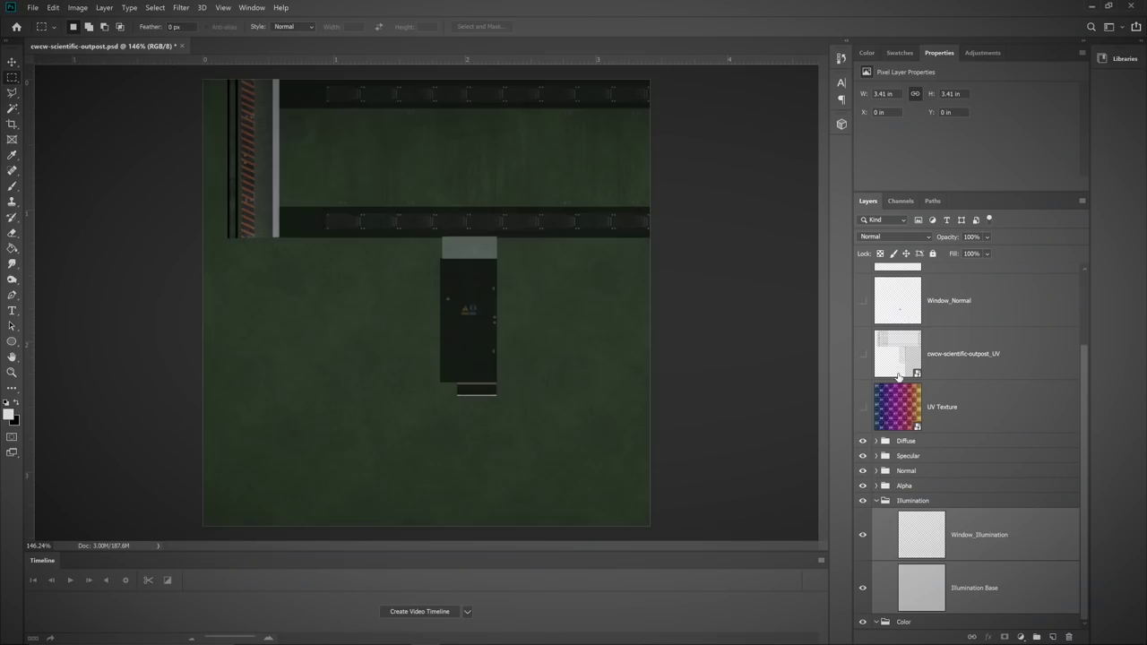
Step: Move Window_Normal into the Normal group and Window_Specular into the Specular group, then hide the Diffuse group to inspect the window's specular patch
click(880, 455)
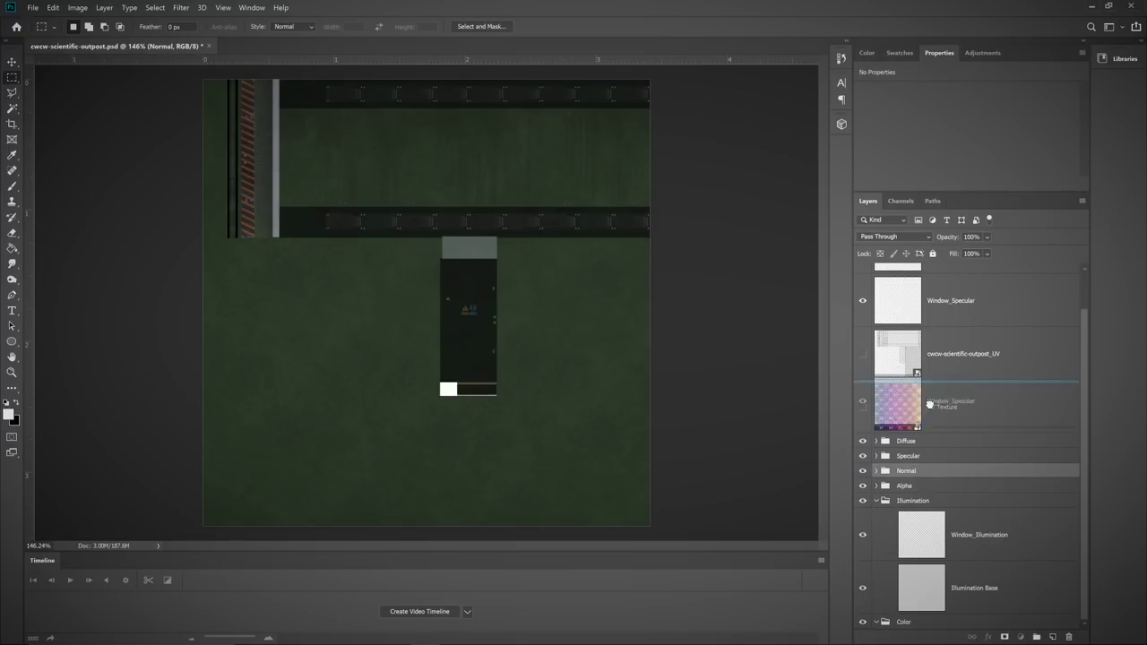
click(881, 445)
click(986, 481)
click(867, 431)
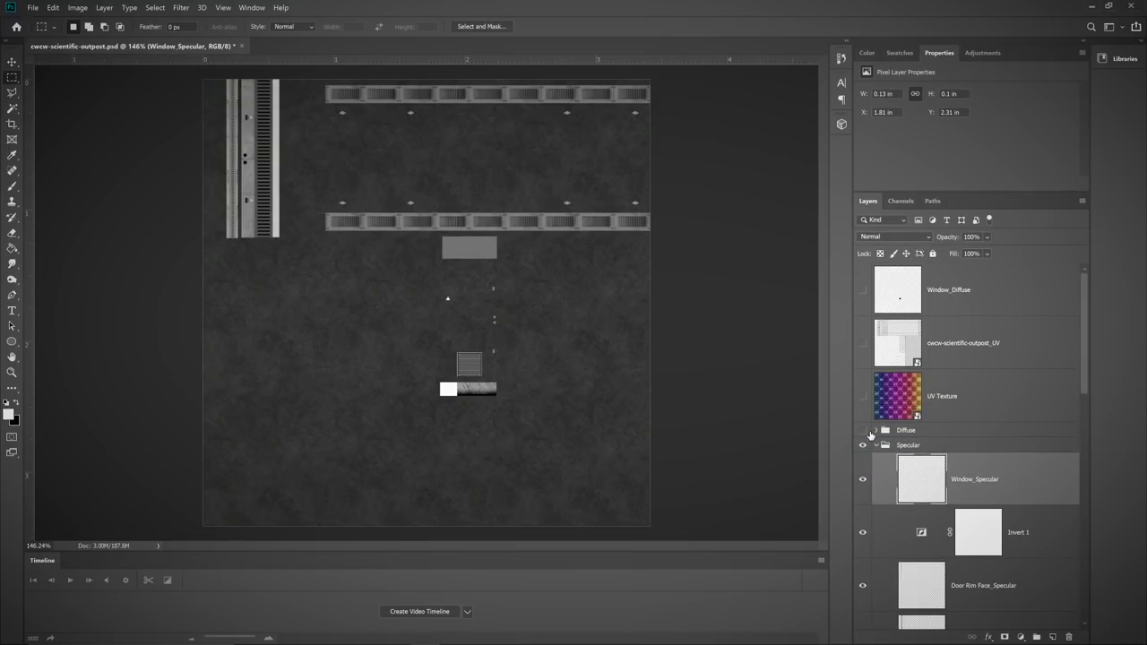
scroll(451, 394, up, 5)
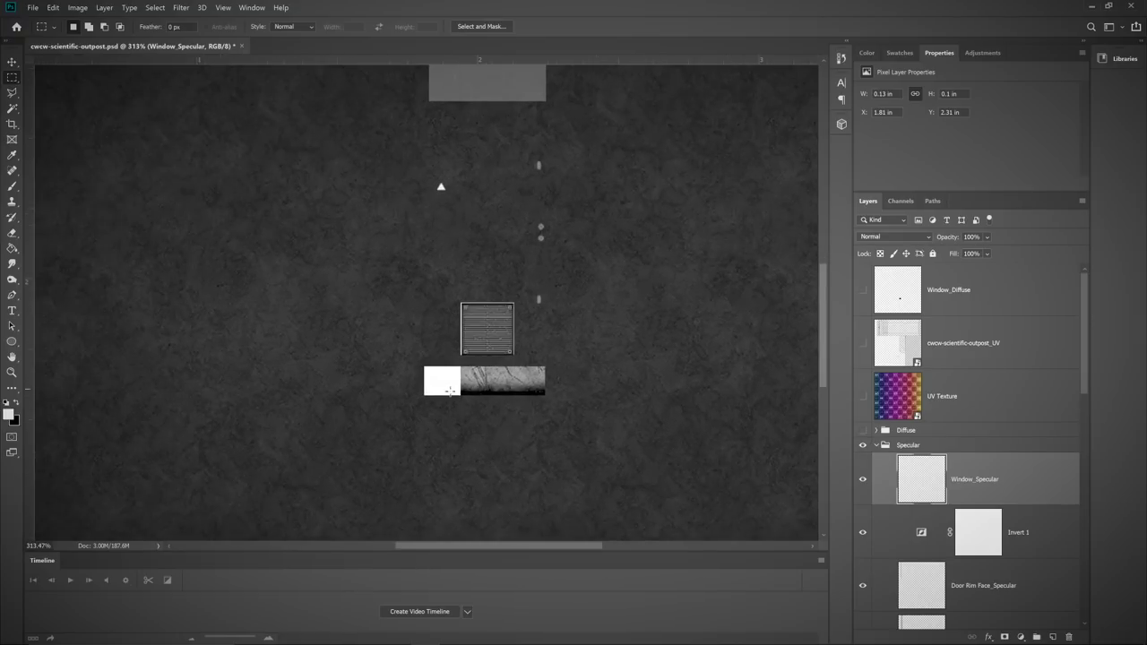
scroll(953, 430, down, 3)
scroll(952, 430, up, 1)
drag(936, 373, 937, 348)
scroll(538, 372, down, 6)
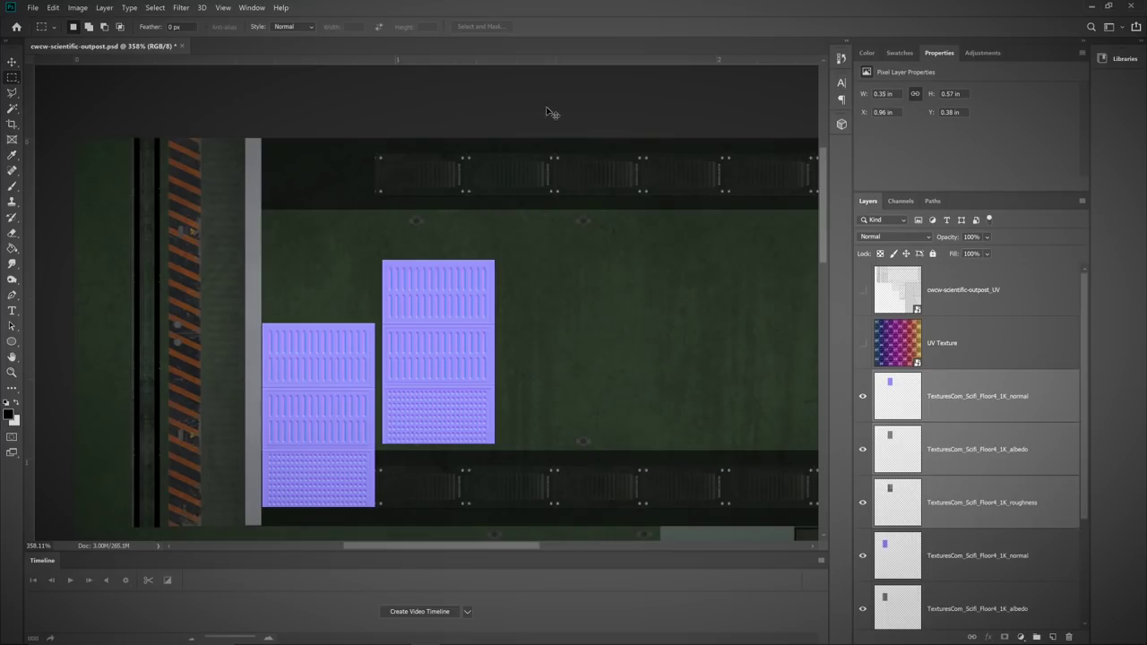
Step: Flip the upper set of Scifi_Floor4 normal, albedo and roughness layers vertically and align it directly above the other floor panel
key(ctrl+t)
drag(444, 364, 438, 249)
drag(486, 230, 380, 242)
drag(523, 346, 367, 137)
drag(486, 229, 262, 229)
scroll(359, 331, up, 6)
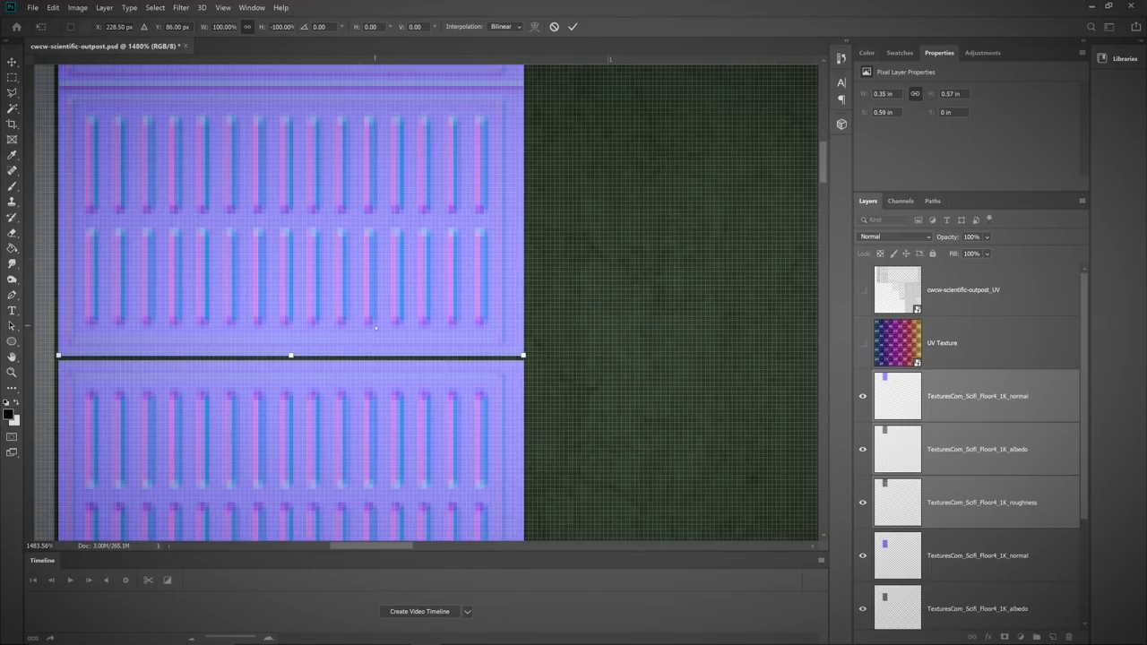
drag(376, 324, 376, 330)
click(640, 379)
Step: Examine the seam between the two mirrored floor panels and compare the shading of their normal maps
drag(396, 375, 402, 340)
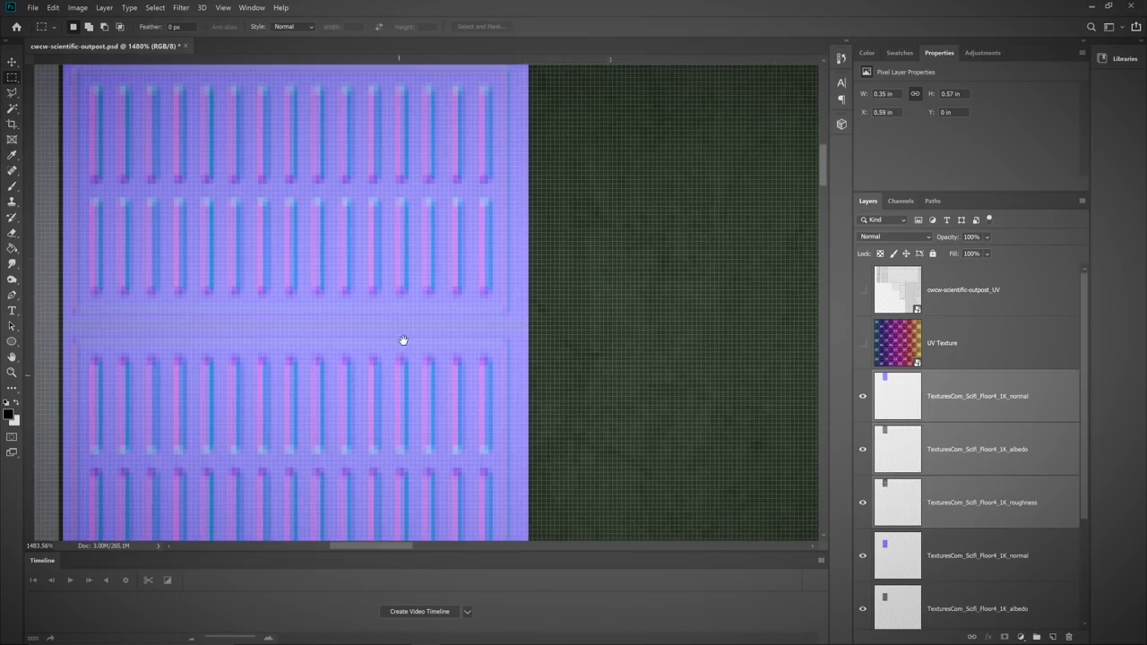
scroll(371, 446, up, 1)
scroll(375, 176, up, 3)
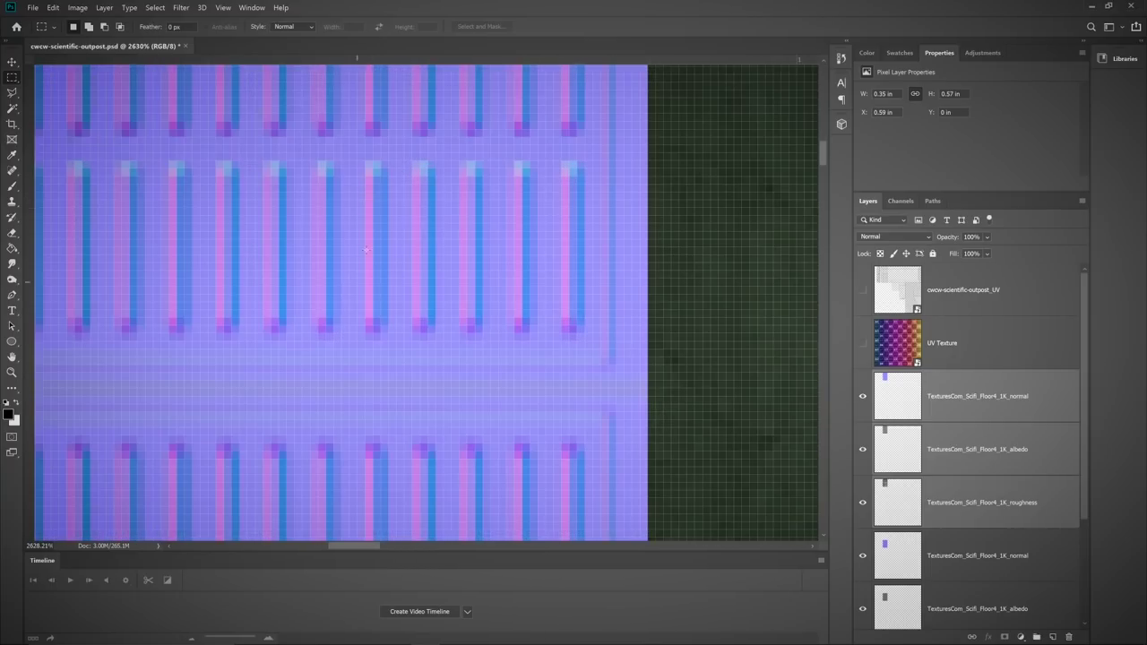
scroll(372, 347, down, 6)
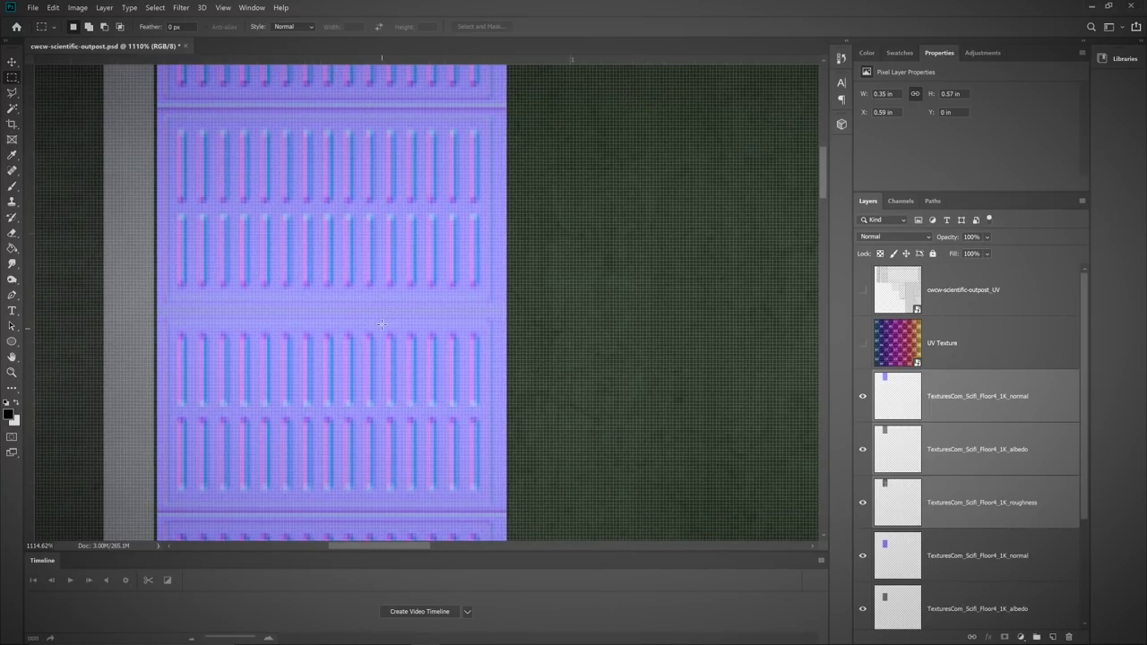
scroll(380, 331, down, 2)
scroll(382, 332, down, 2)
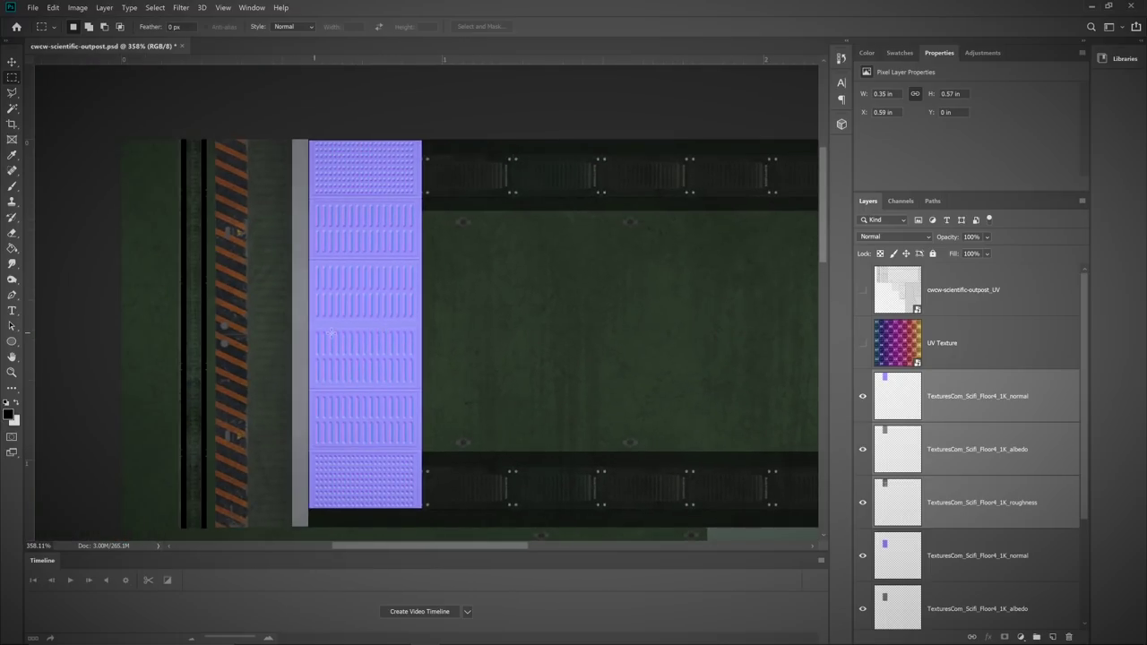
scroll(293, 330, up, 2)
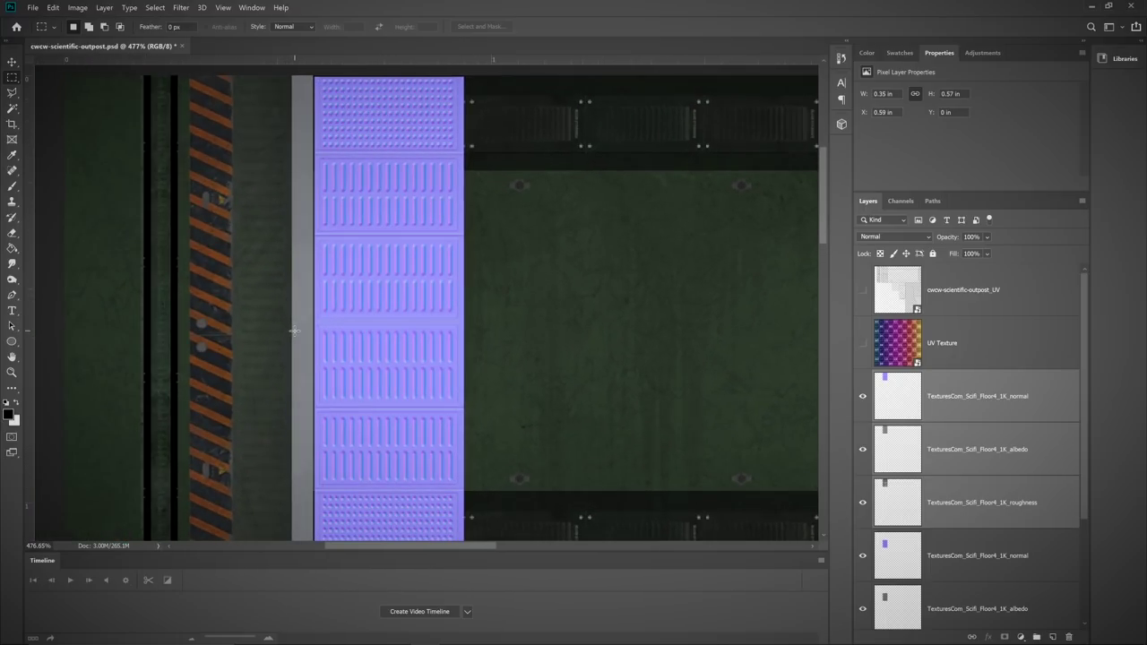
Step: Invert the green channel of the upper Scifi_Floor4 normal layer and restore the full RGB view
click(955, 406)
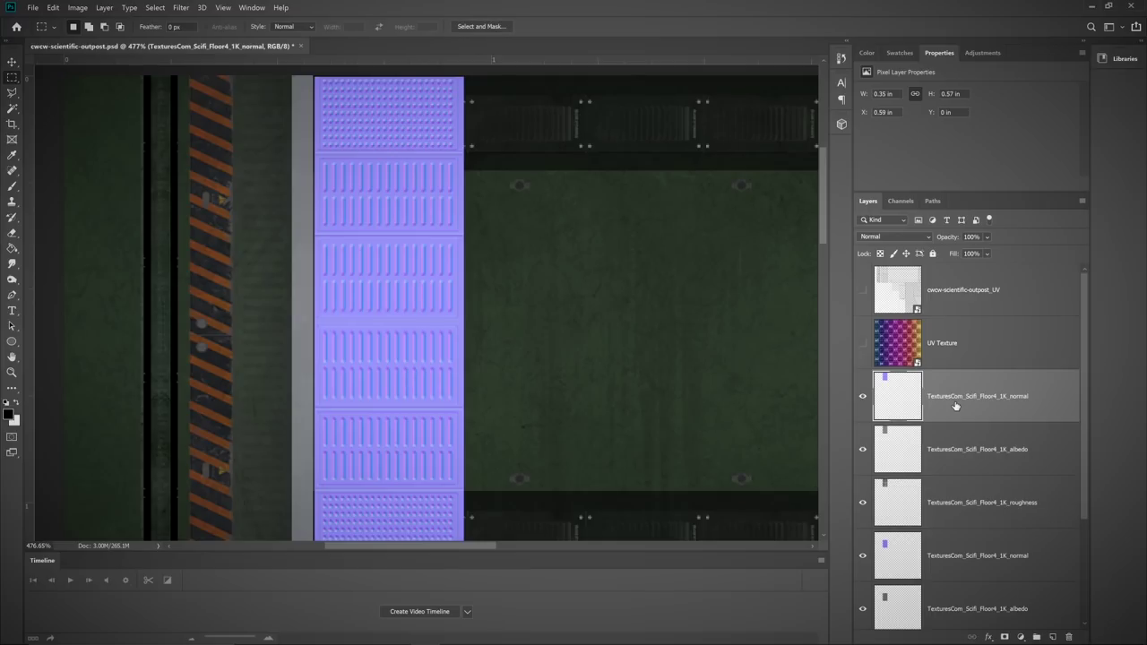
click(900, 201)
click(910, 267)
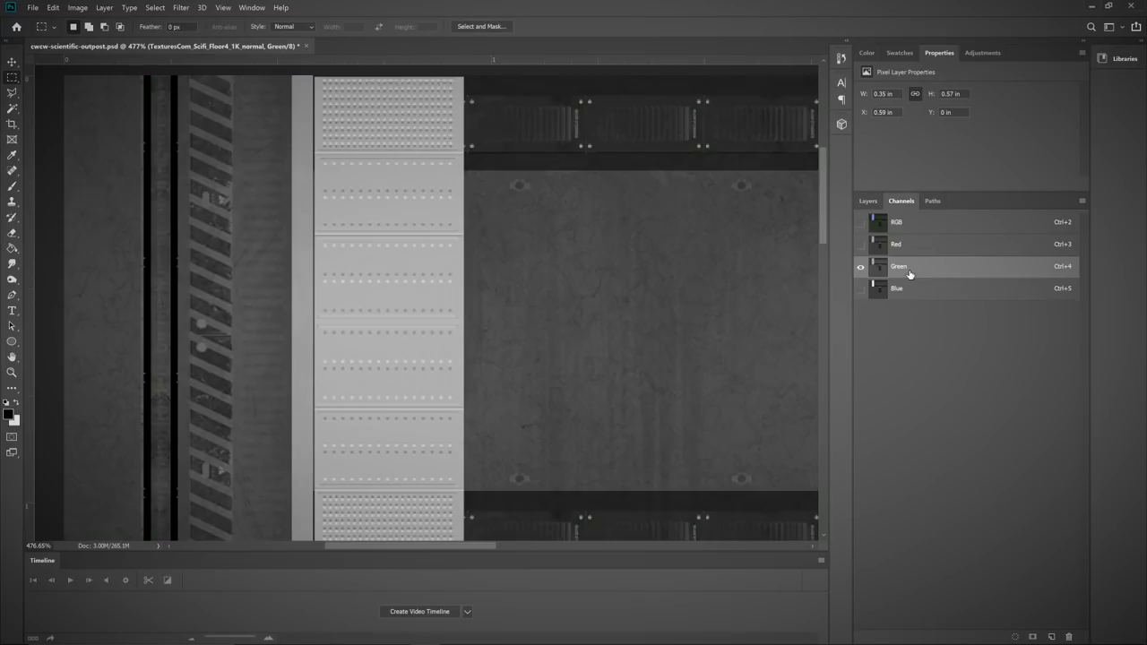
click(78, 7)
mouse_move(108, 28)
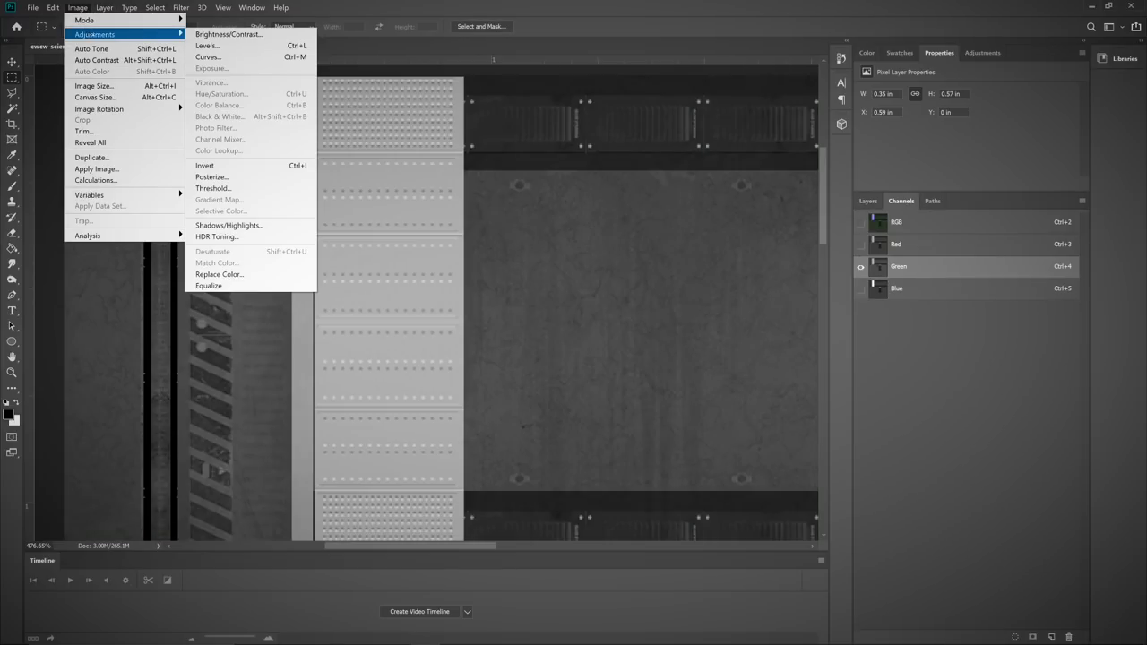
click(214, 162)
click(865, 226)
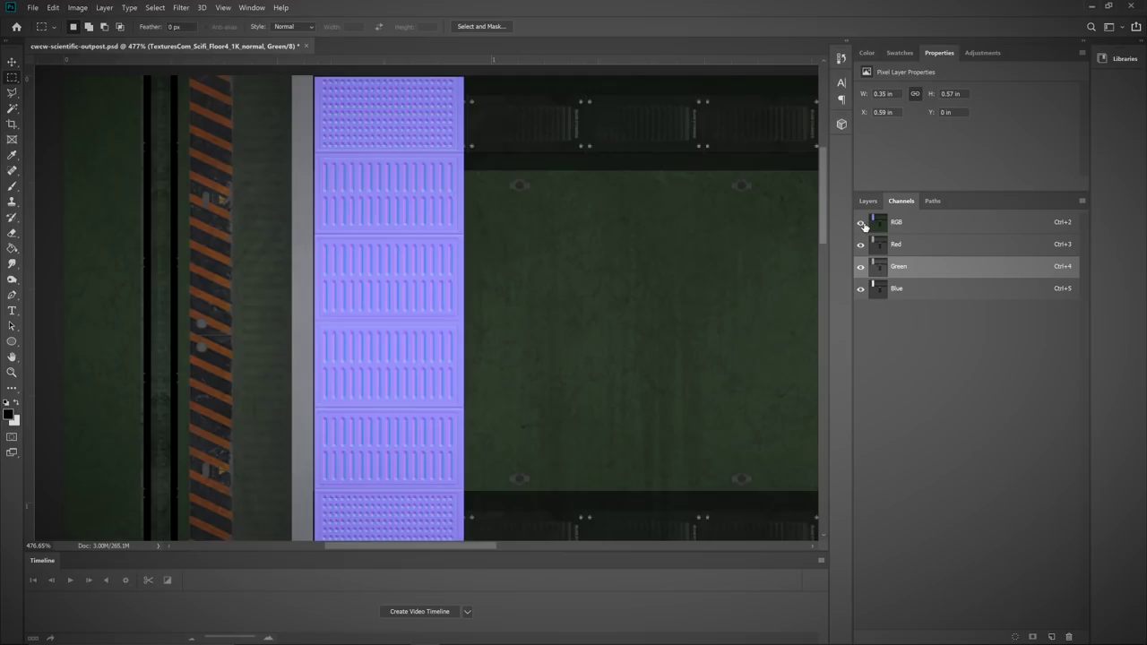
click(867, 200)
scroll(378, 300, down, 3)
Step: Examine the red Coms Box Control detail with its drop shadow beneath the three vents
scroll(380, 309, up, 11)
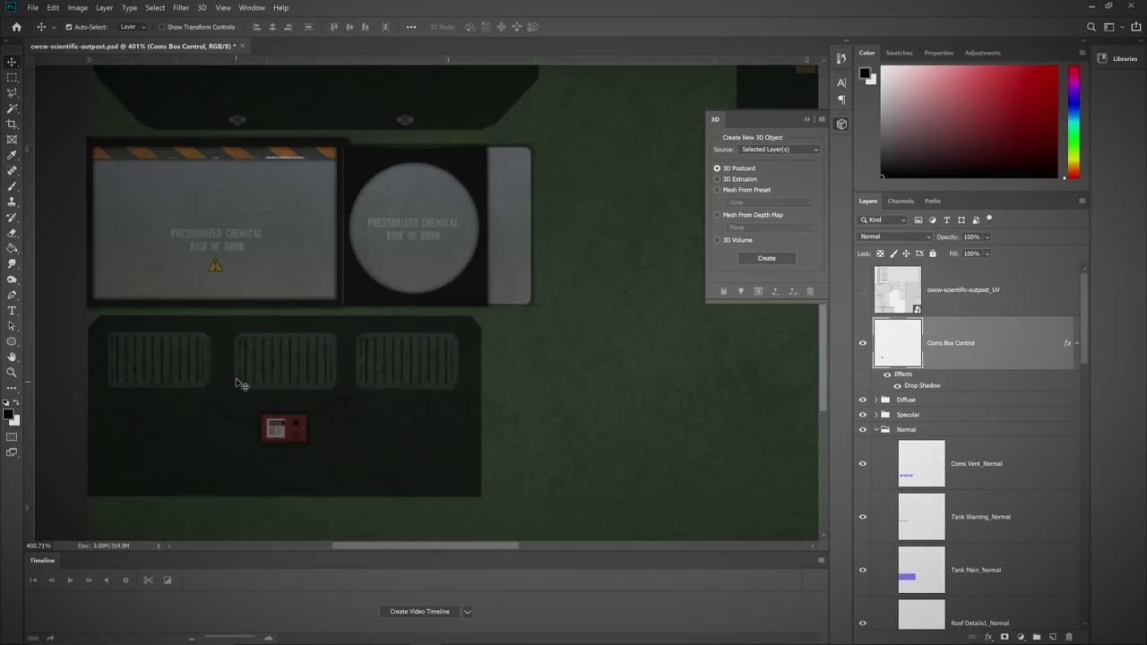
scroll(221, 452, up, 2)
scroll(235, 480, up, 3)
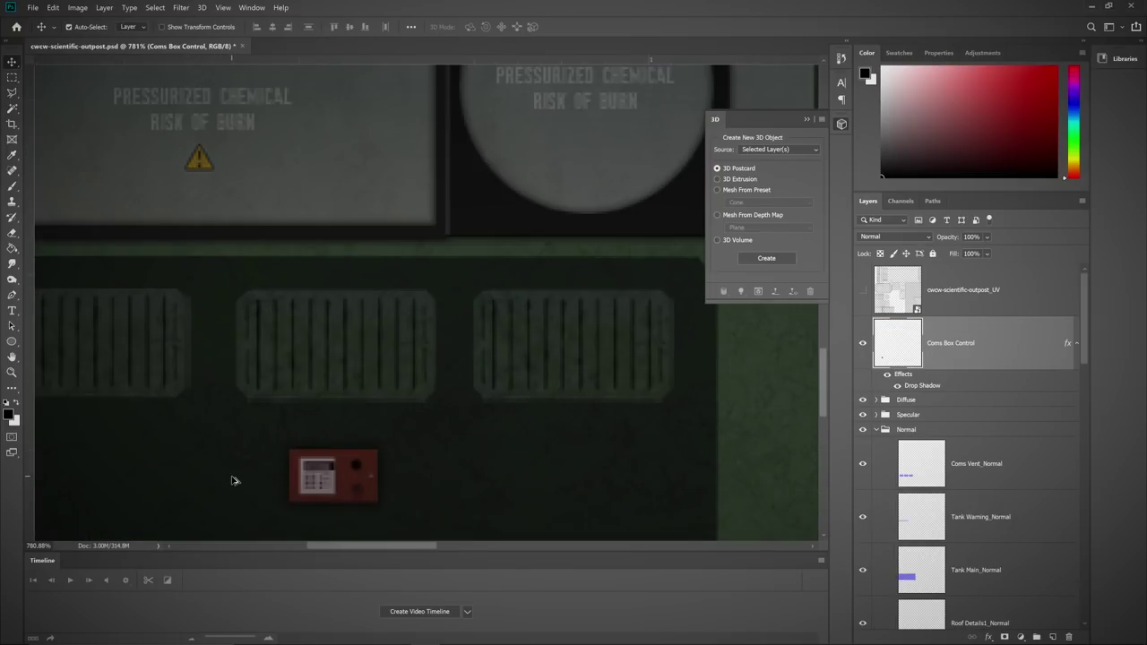
scroll(333, 500, up, 3)
drag(345, 485, 386, 331)
scroll(379, 263, down, 2)
scroll(387, 312, down, 1)
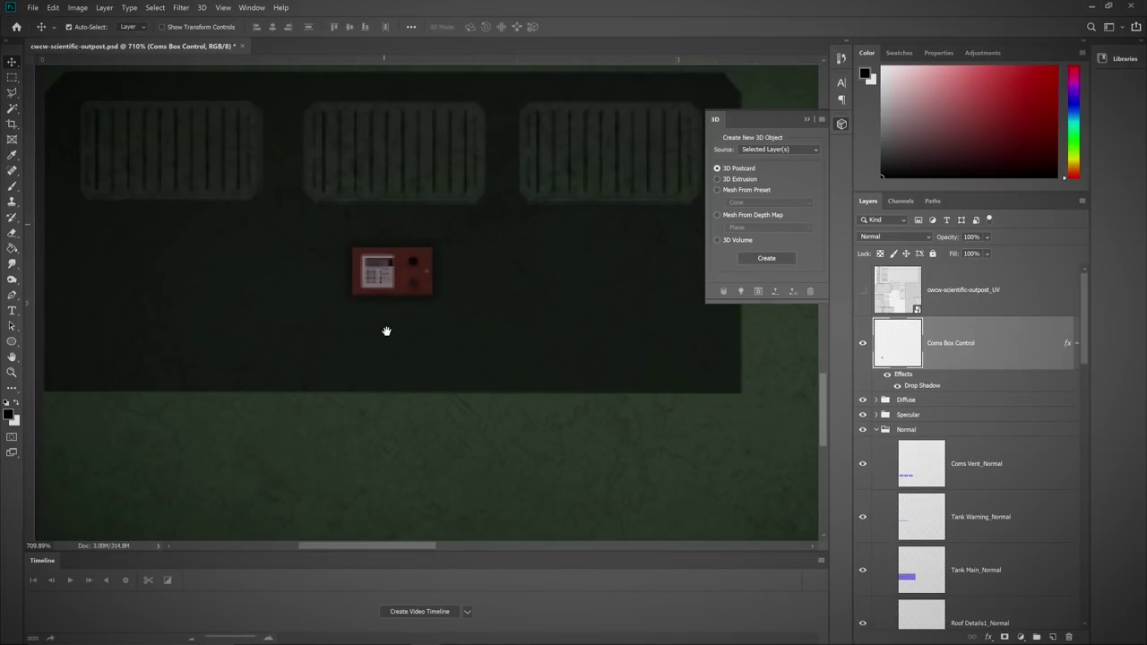
Step: Compare the panel below the three vents with and without the Coms Box Control detail
click(863, 347)
click(862, 346)
click(862, 346)
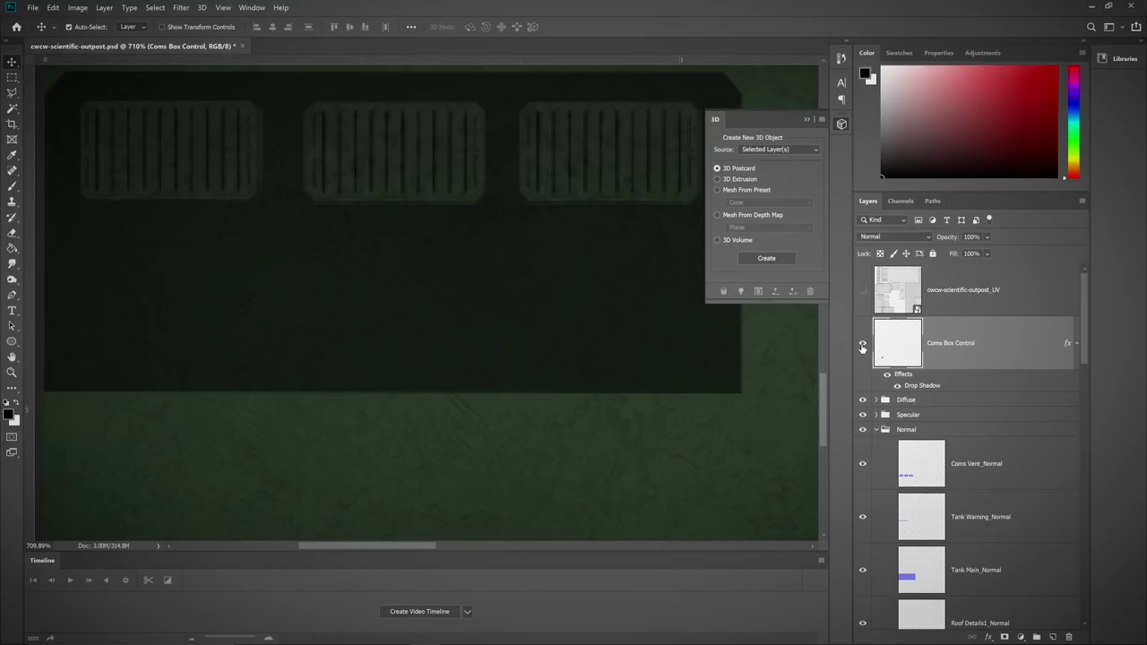
click(862, 346)
drag(866, 404, 863, 418)
click(863, 346)
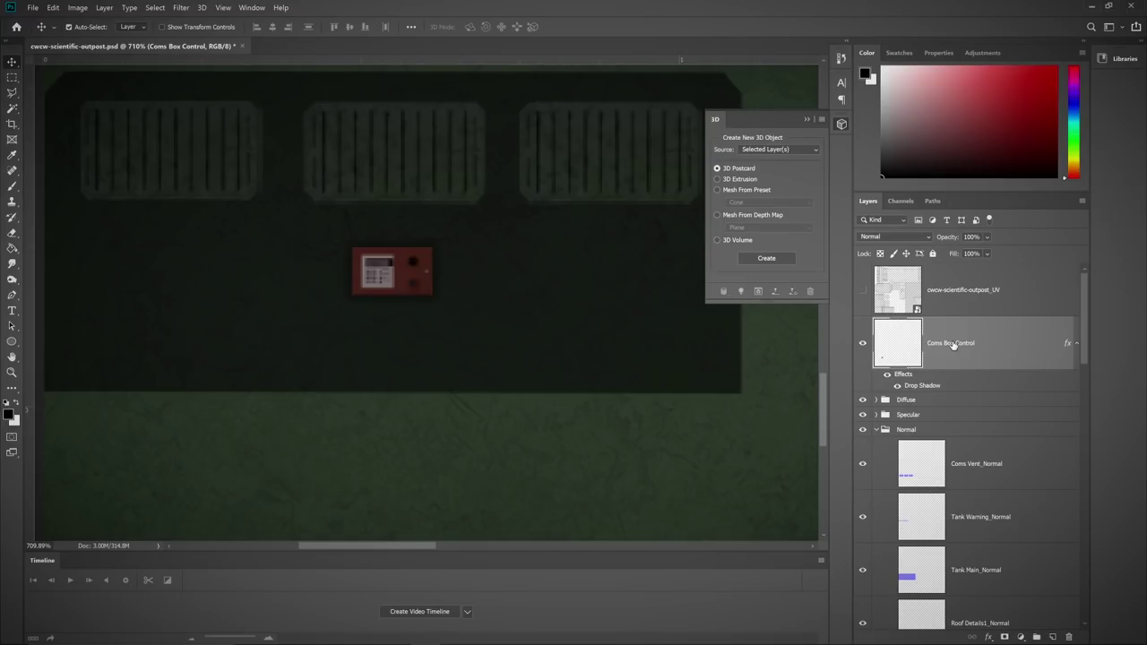
Step: Duplicate the Coms Box Control layer and name the copy Coms Box Normal
right_click(952, 345)
click(991, 205)
drag(636, 215, 594, 215)
text(Normal)
key(Return)
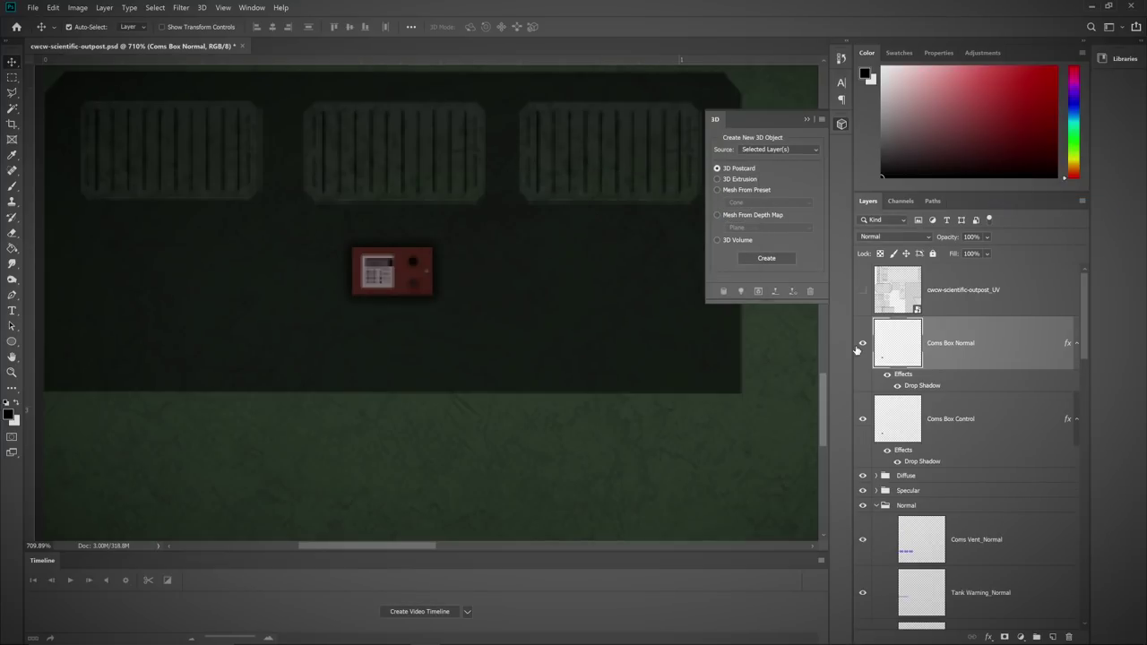
Step: Fill a rectangle around the control box on a new layer beneath Coms Box Normal and merge the two layers
key(m)
drag(331, 229, 449, 317)
click(1053, 637)
key(ctrl+bracketleft)
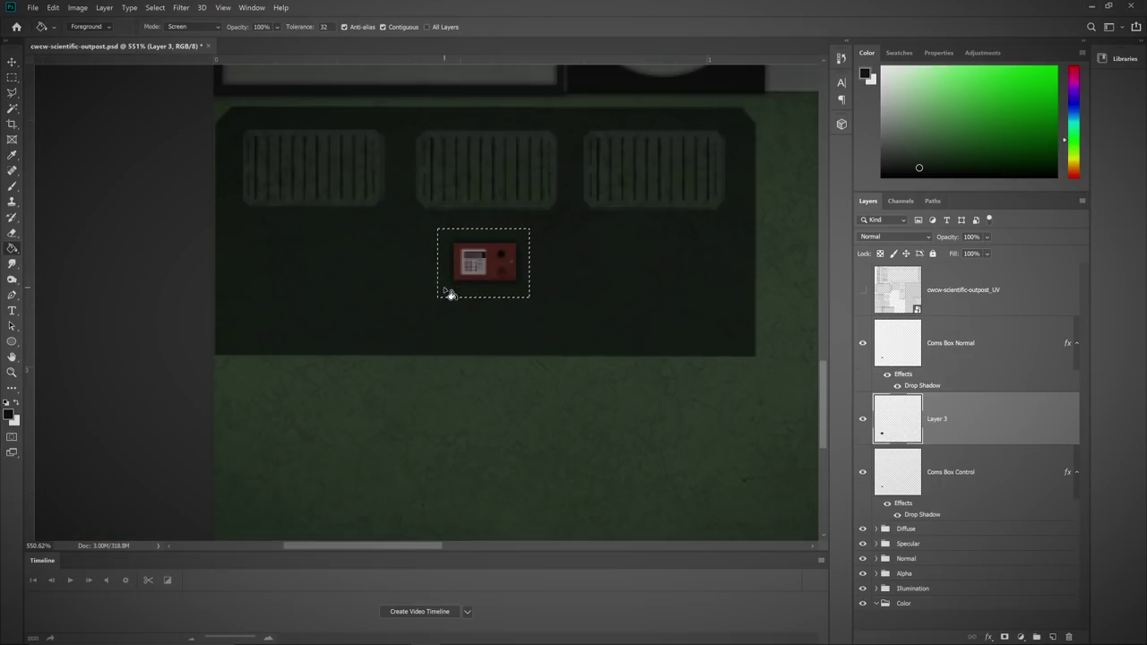
shift+click(946, 350)
right_click(948, 351)
click(995, 497)
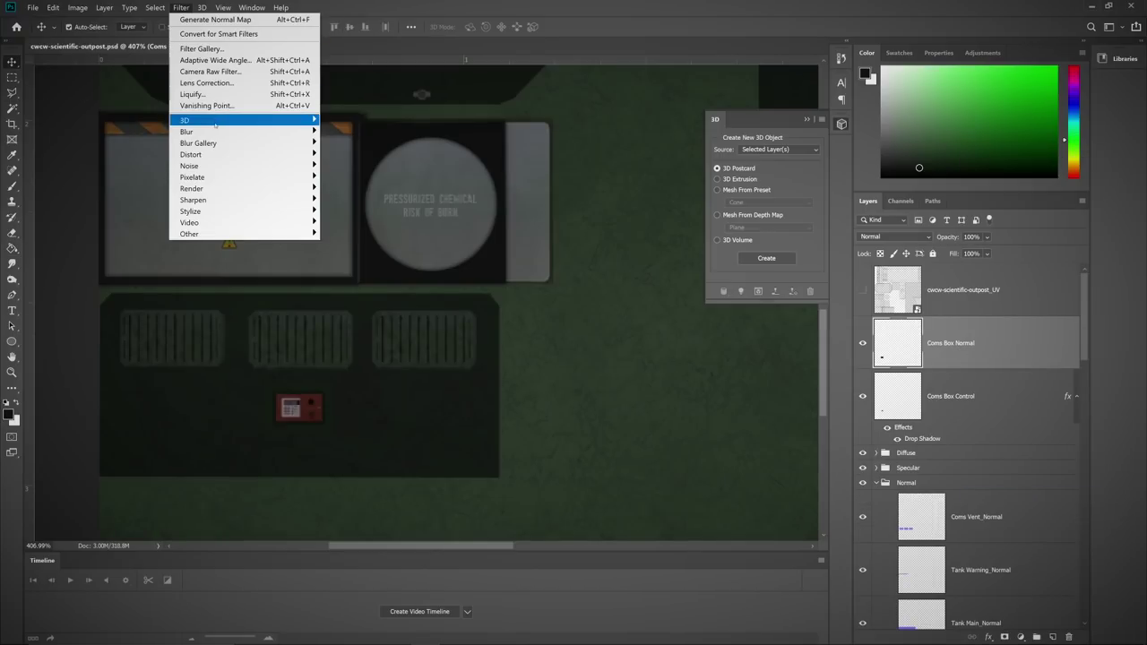
Step: Start the Generate Normal Map filter on the Coms Box Normal layer and set its preview object to Texture Map
mouse_move(286, 120)
click(368, 131)
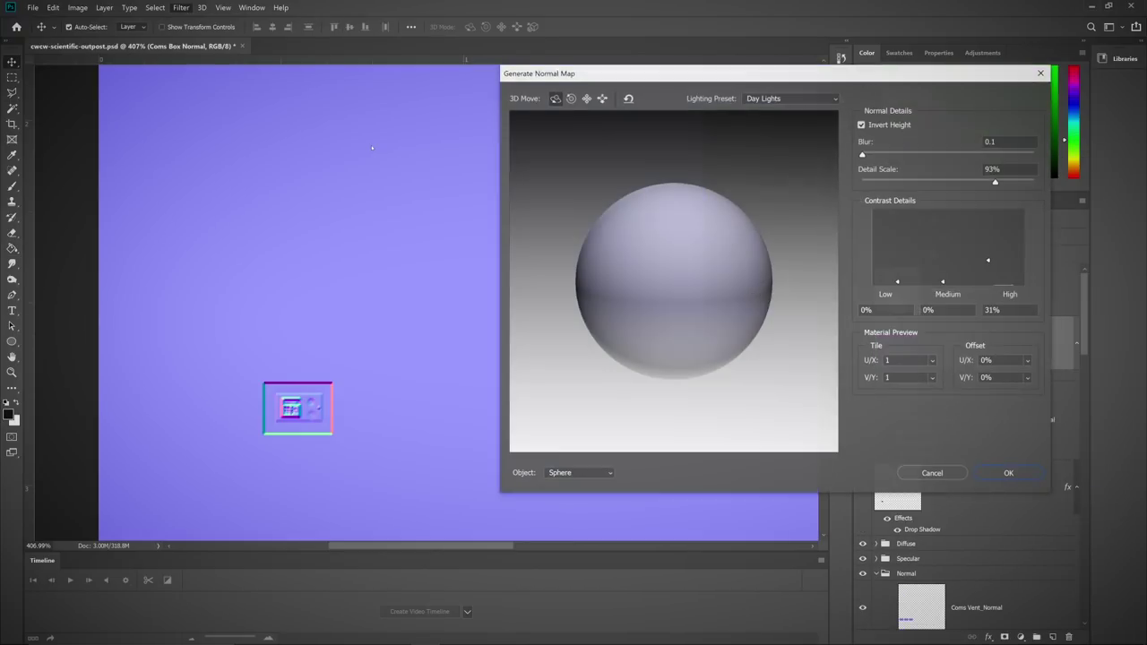
click(578, 473)
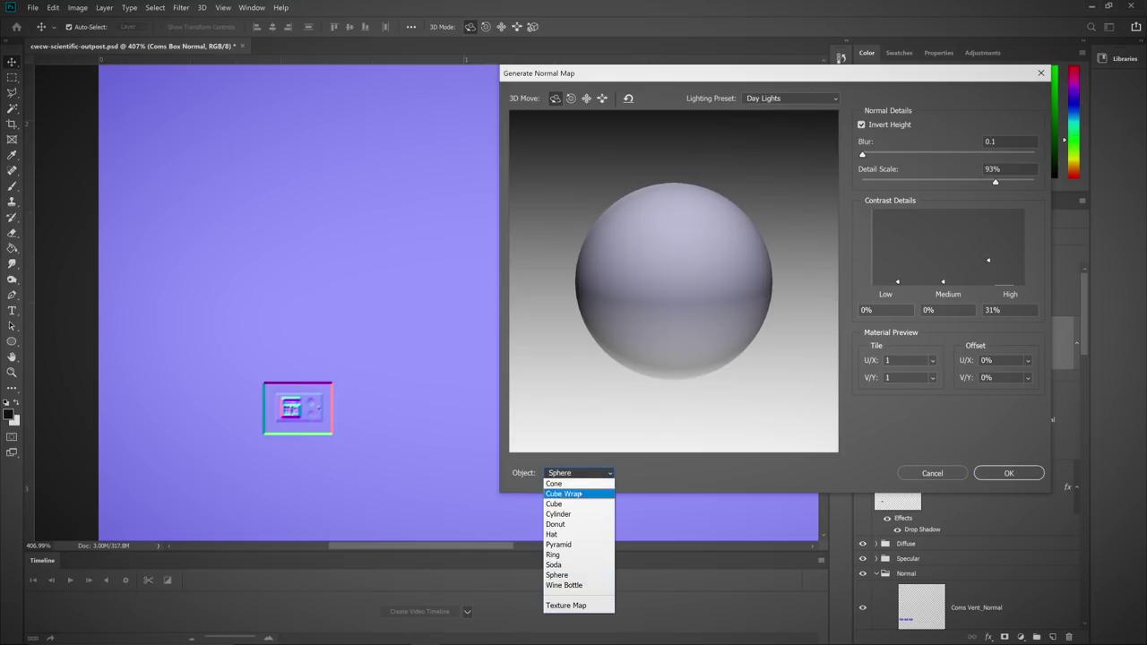
click(574, 604)
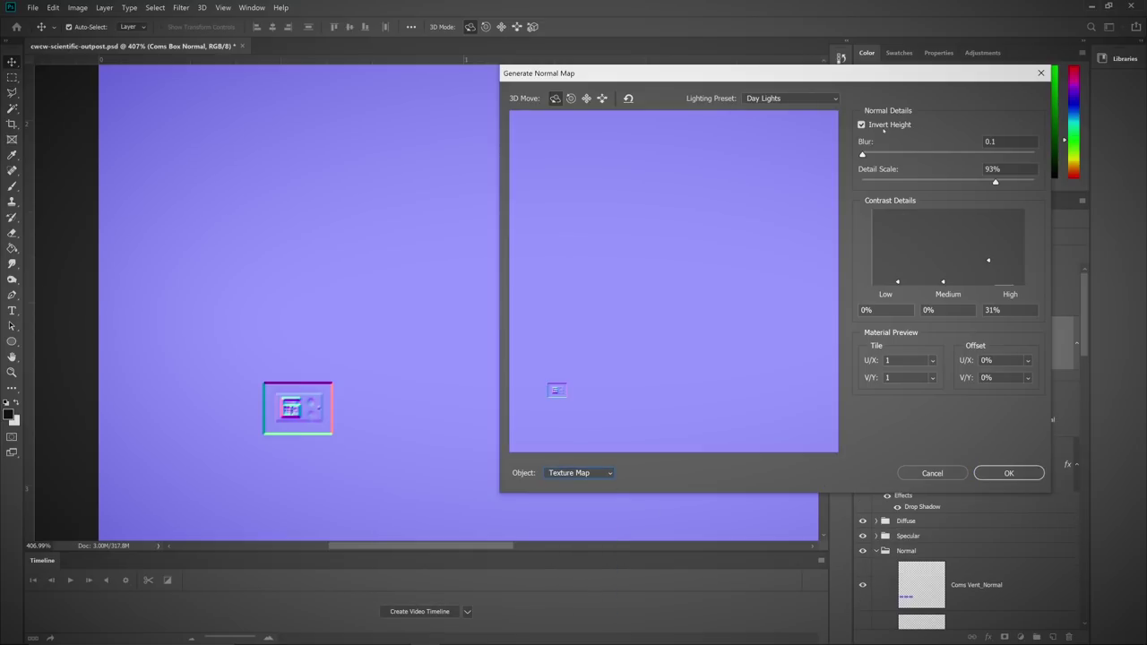
Step: Compare the normal map with Invert Height on and off, and apply the filter with minimal blur
click(861, 125)
click(862, 125)
click(862, 126)
click(861, 125)
click(862, 125)
click(862, 125)
drag(862, 155, 862, 155)
key(Tab)
key(Tab)
key(Tab)
key(Tab)
key(Return)
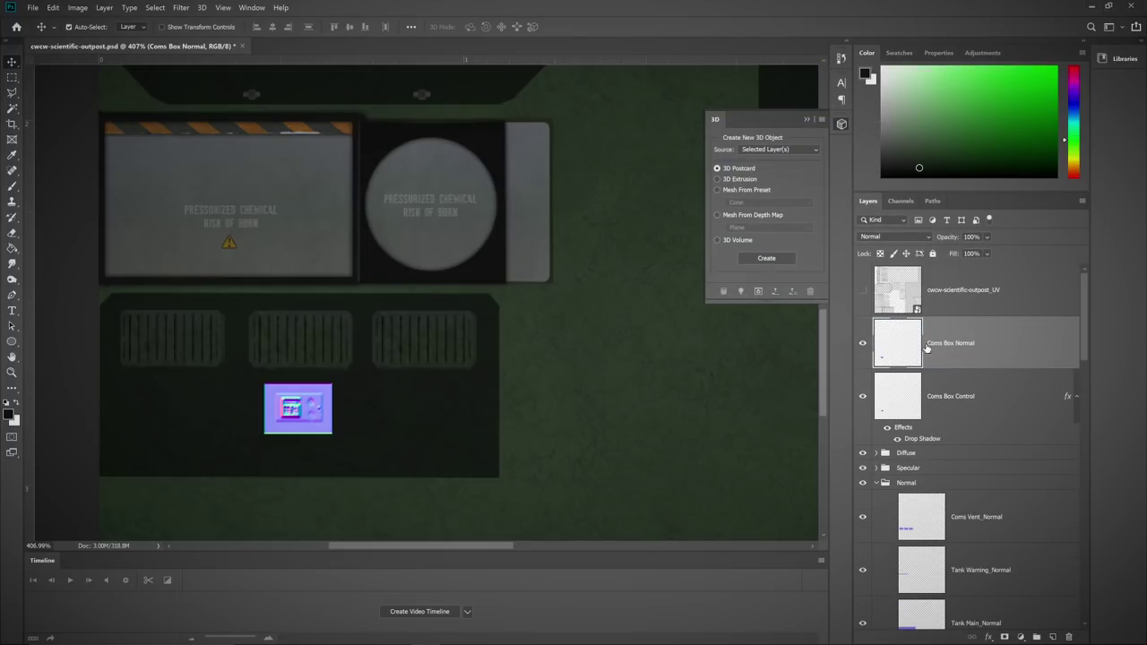
Step: Move Coms Box Normal to the top of the Normal group and hide Coms Box Control and the Diffuse and Specular groups
drag(926, 347, 922, 461)
drag(862, 343, 863, 421)
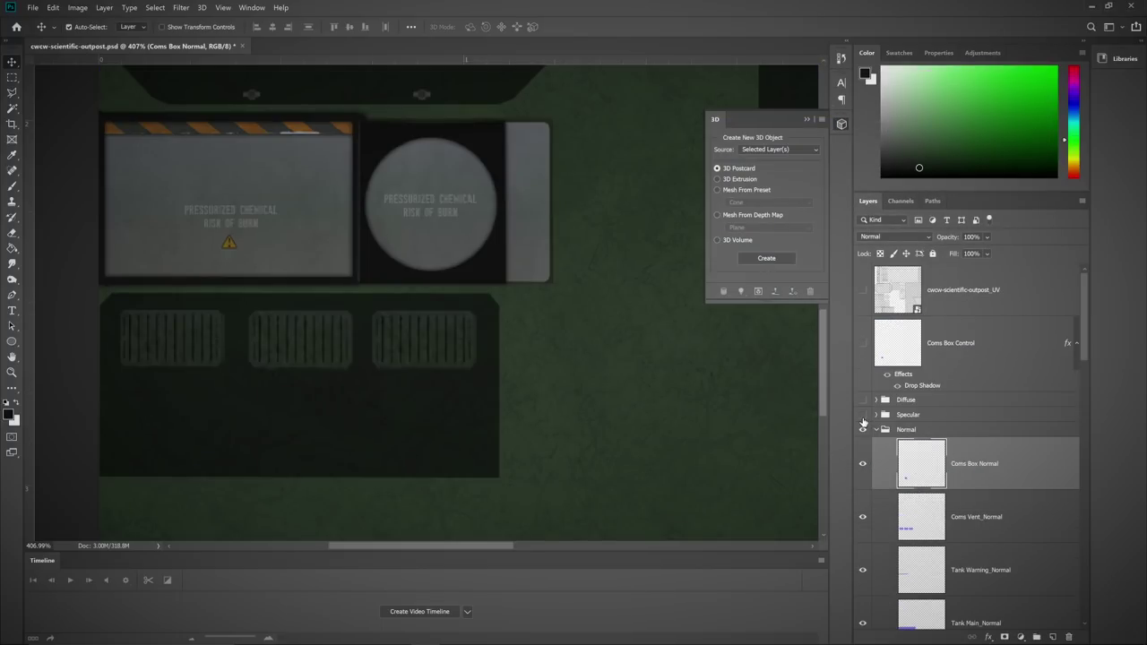
Step: Erase the surplus normal-map margin around the control box on the Coms Box Normal layer and save the document
scroll(263, 451, up, 2)
key(e)
mouse_move(267, 323)
mouse_down()
mouse_move(270, 367)
mouse_move(270, 340)
mouse_move(300, 315)
mouse_move(367, 316)
mouse_move(402, 338)
mouse_up()
mouse_move(405, 387)
mouse_down()
mouse_move(394, 418)
mouse_move(291, 418)
mouse_up()
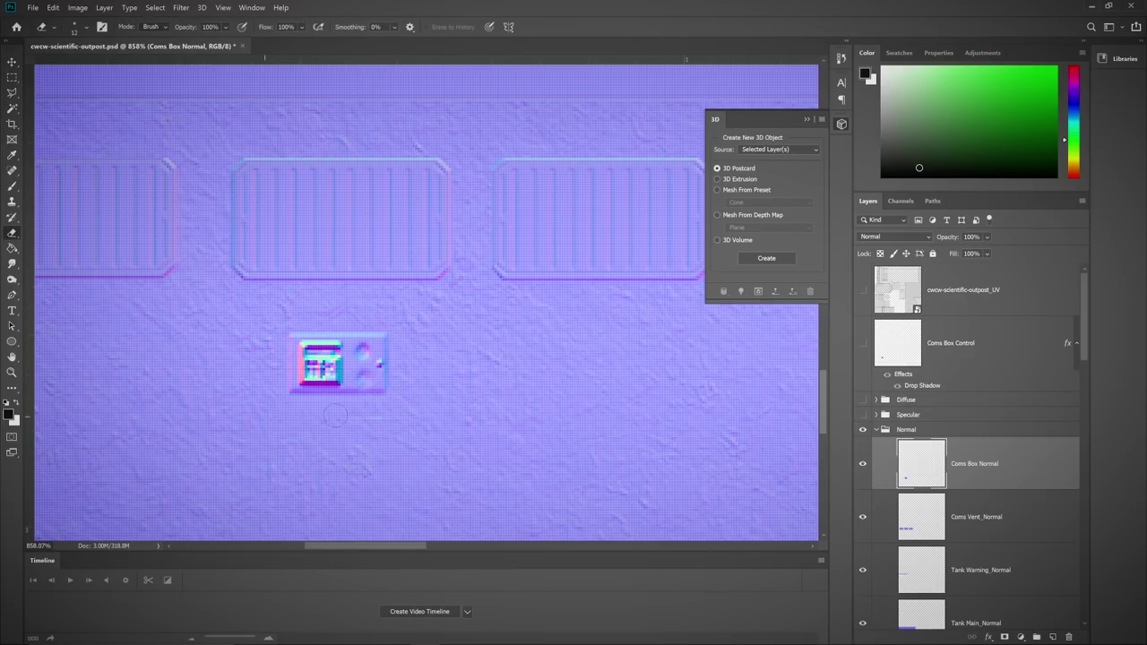
scroll(312, 411, down, 10)
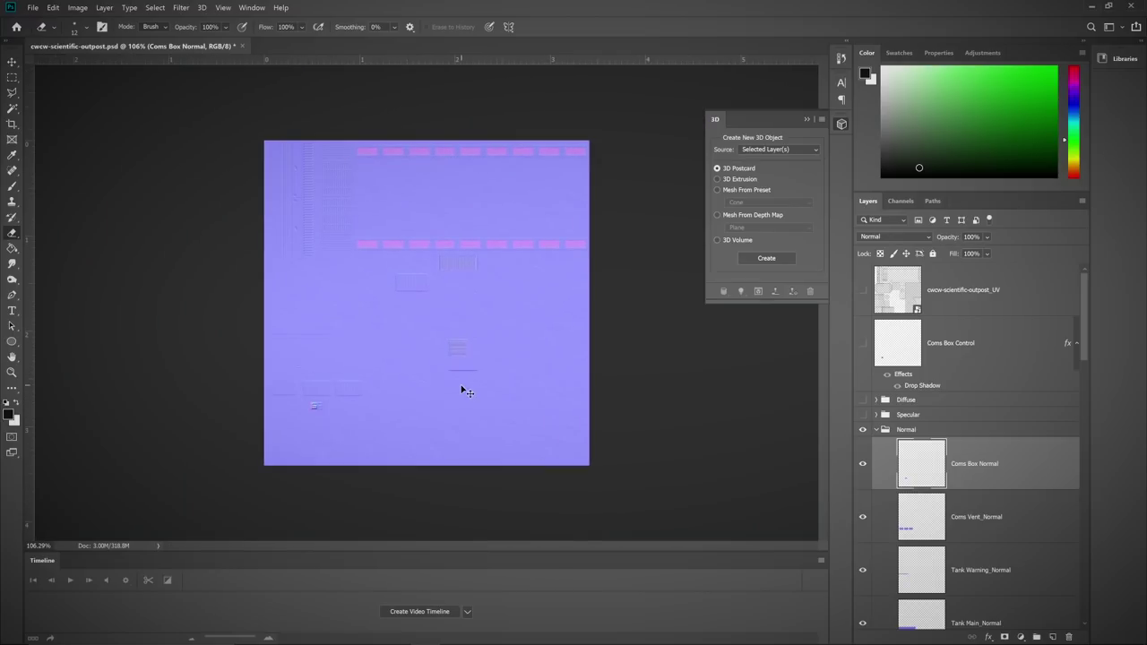
key(ctrl+s)
Step: Show the hidden layers again, move Coms Box Control into the Diffuse group, collapse the Normal group and save the document
click(863, 344)
drag(909, 345, 904, 402)
click(877, 356)
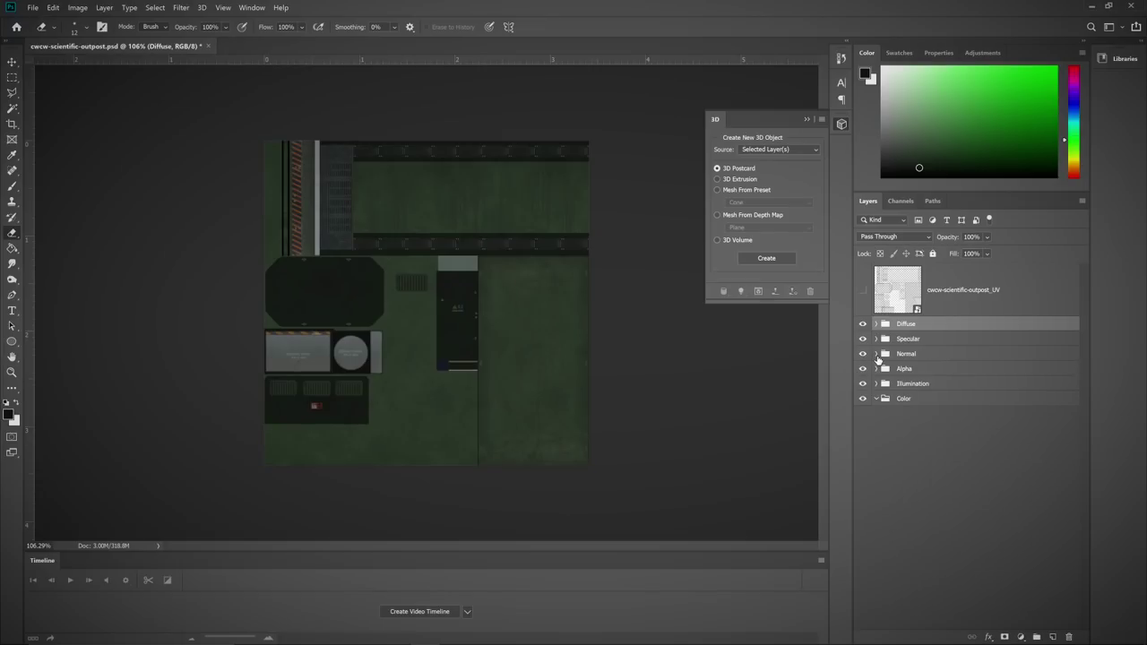
scroll(329, 402, up, 3)
scroll(326, 402, down, 3)
key(ctrl+s)
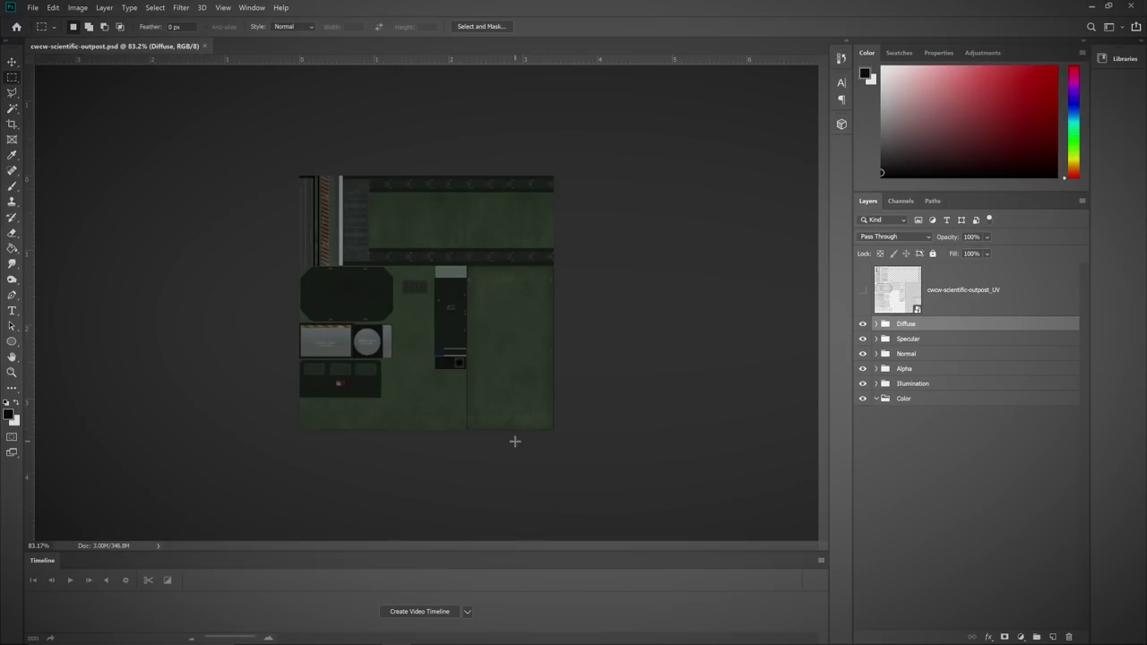
click(968, 457)
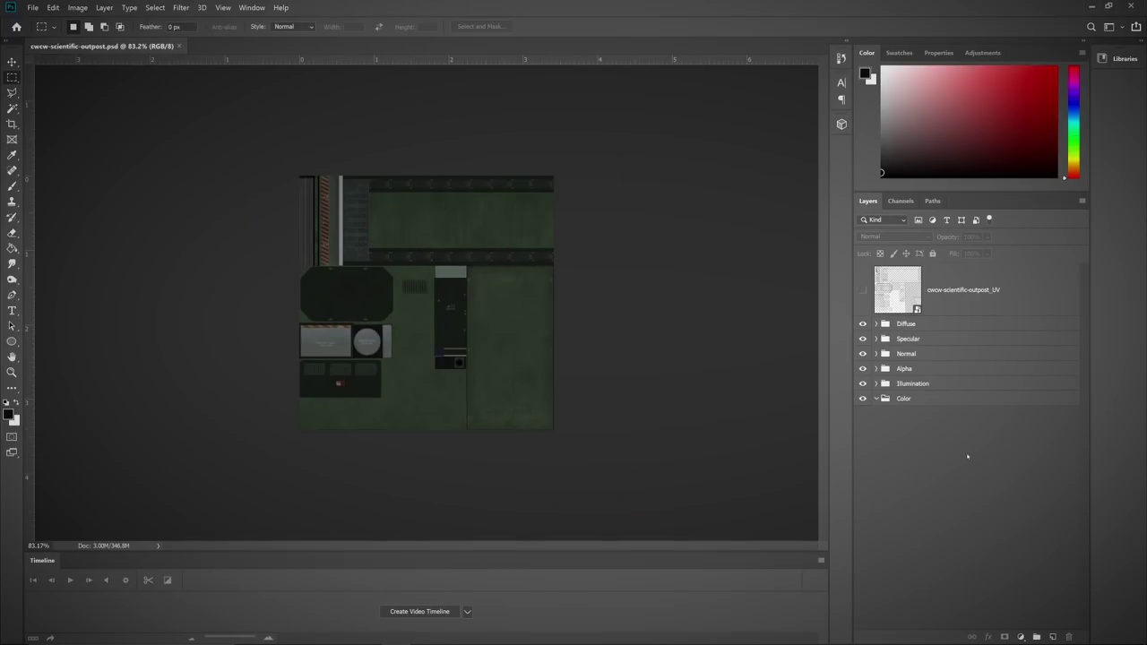
scroll(372, 294, up, 3)
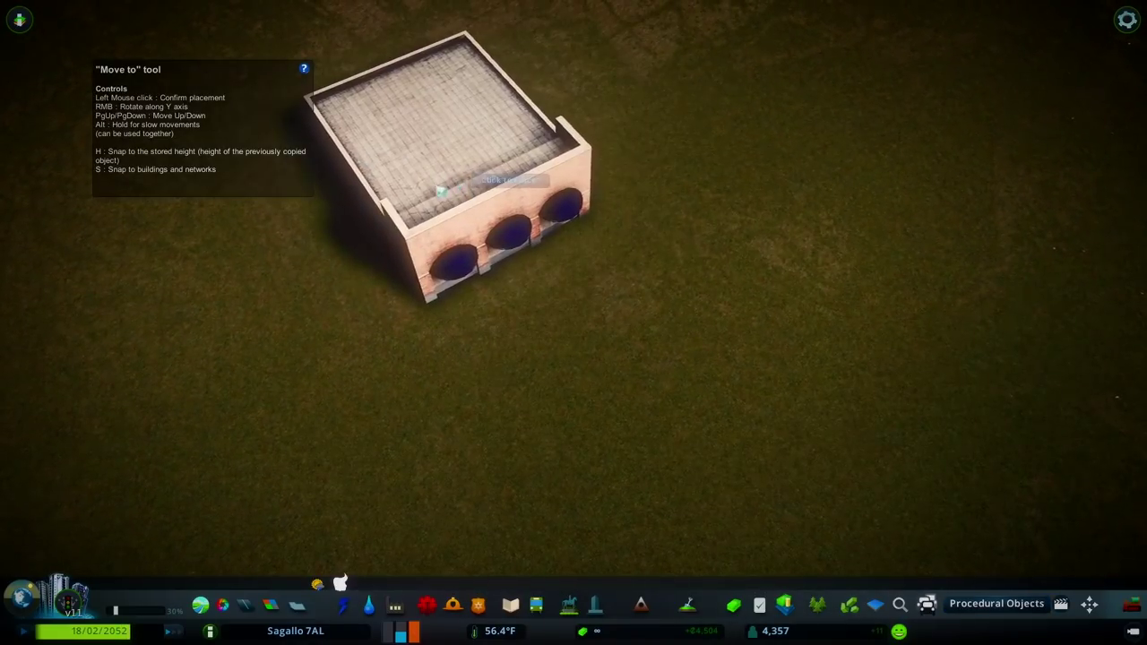
Step: Switch to Cities: Skylines, confirm the brick building's placement and try different hues and shades for it in the Procedural Objects colour picker
click(433, 190)
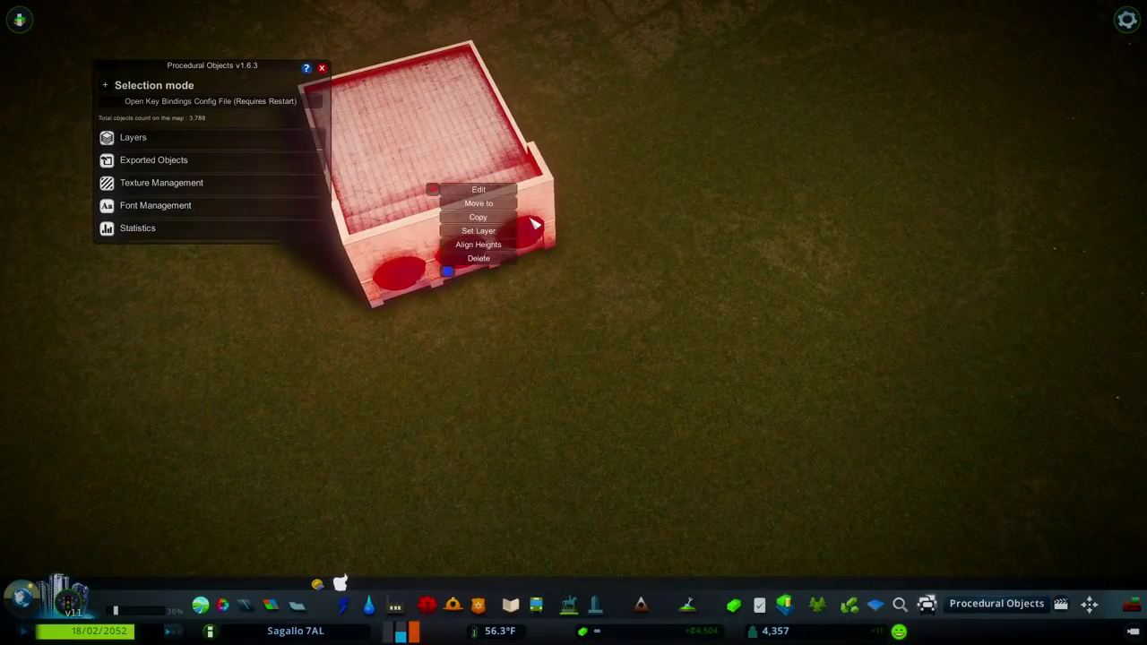
click(434, 190)
scroll(721, 285, up, 5)
click(484, 263)
drag(500, 339, 587, 286)
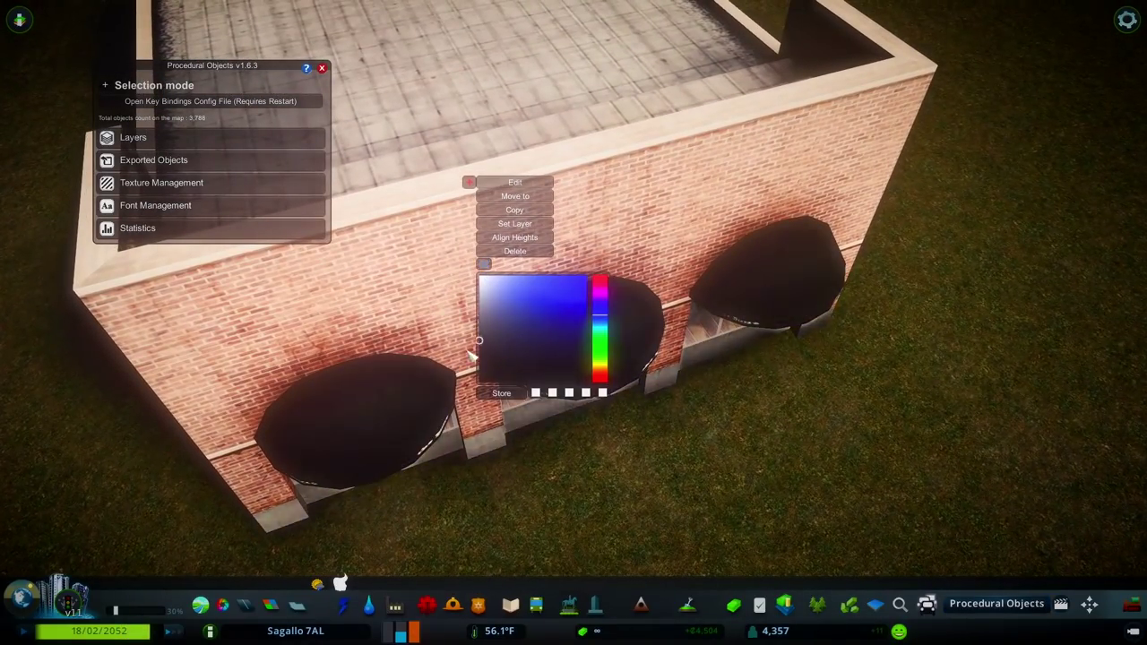
click(600, 371)
click(599, 337)
drag(602, 329, 600, 299)
drag(519, 286, 548, 304)
Step: Place more copies of the arched brick building side by side along the road from the Growable/RICO assets
click(245, 606)
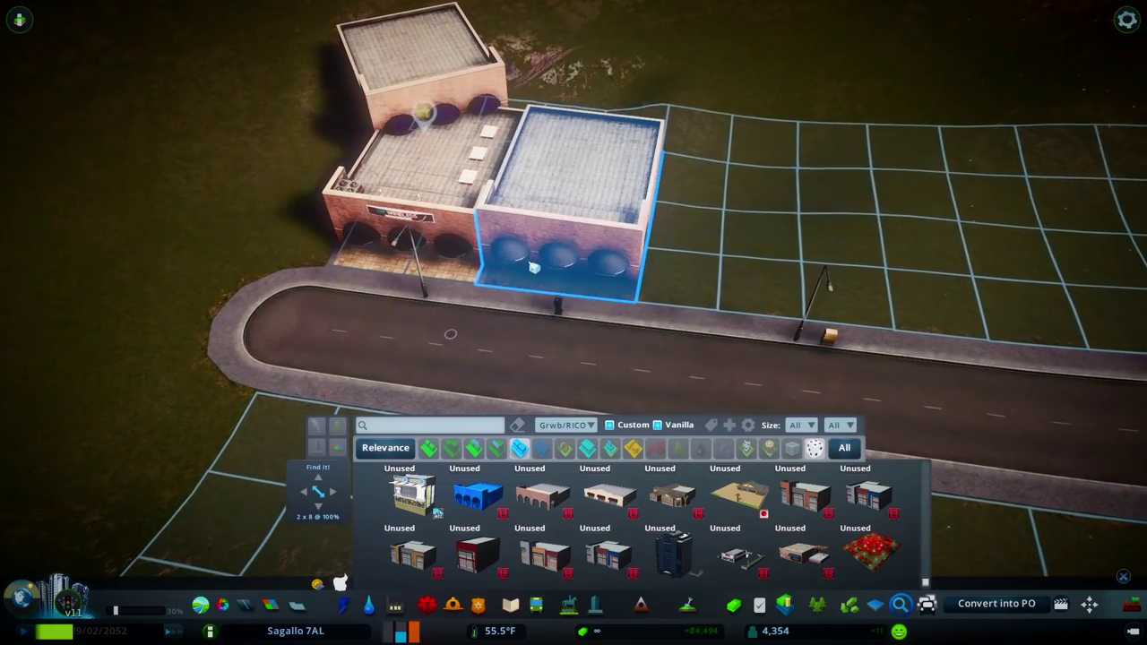
click(873, 285)
click(1042, 302)
key(d)
scroll(1042, 302, down, 2)
click(869, 225)
click(976, 247)
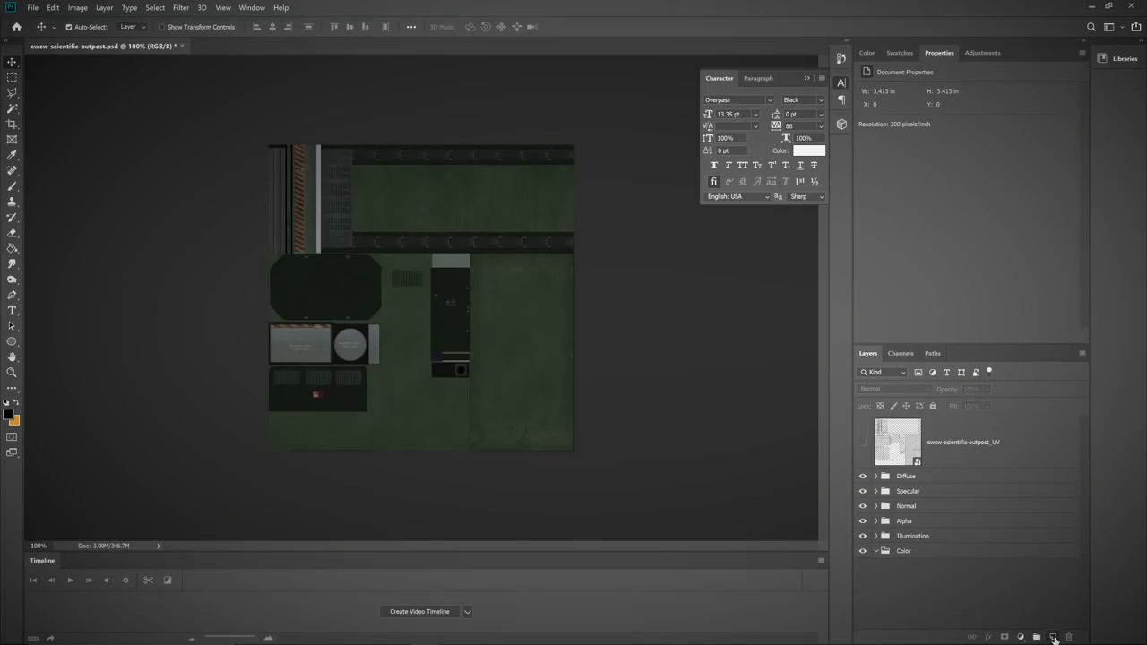
Step: Switch to Photoshop, create a new layer filled with white and move it into the Color group
click(1053, 637)
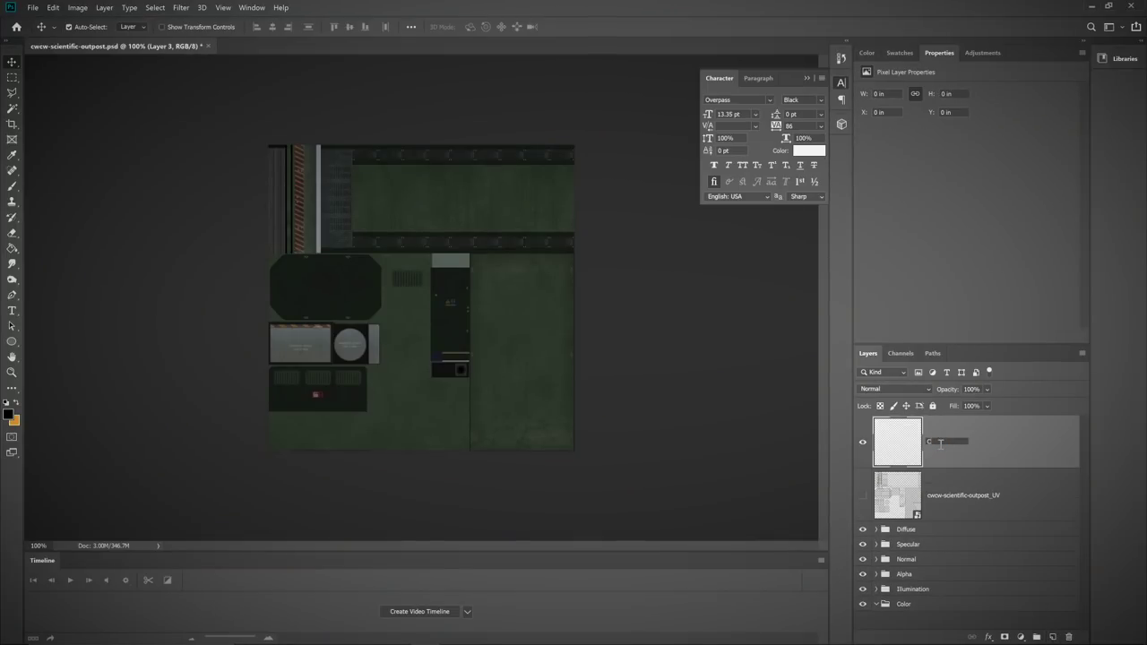
key(d)
click(16, 404)
click(11, 248)
click(418, 275)
drag(967, 442, 905, 605)
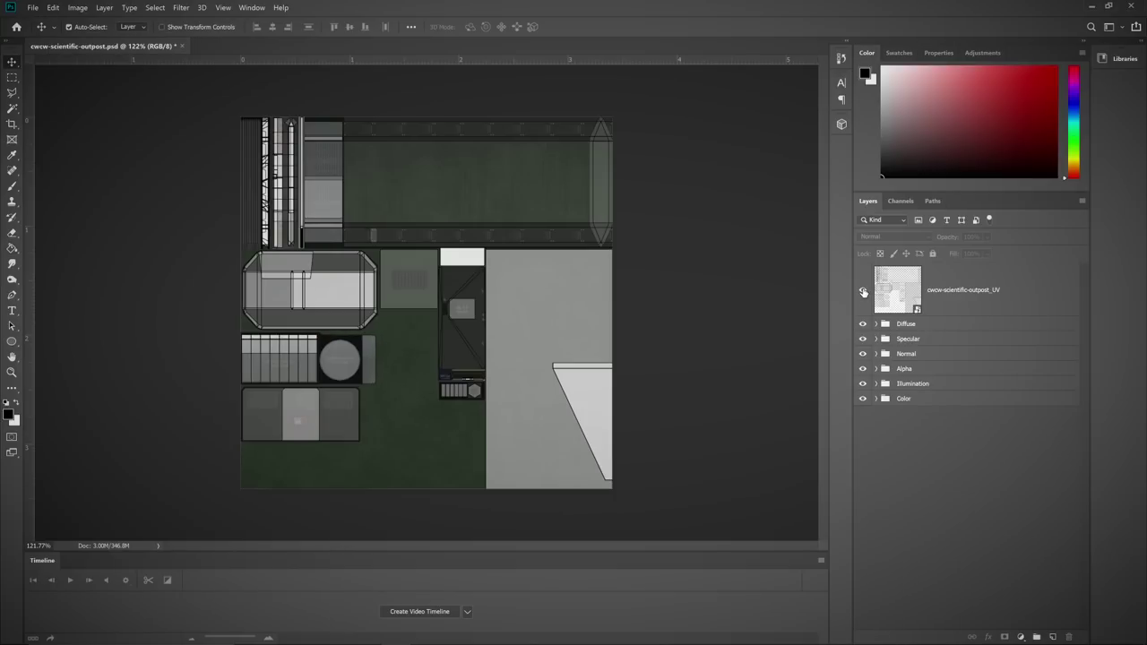
Step: Compare the outpost texture with and without the cwcw-scientific-outpost_UV overlay
click(863, 292)
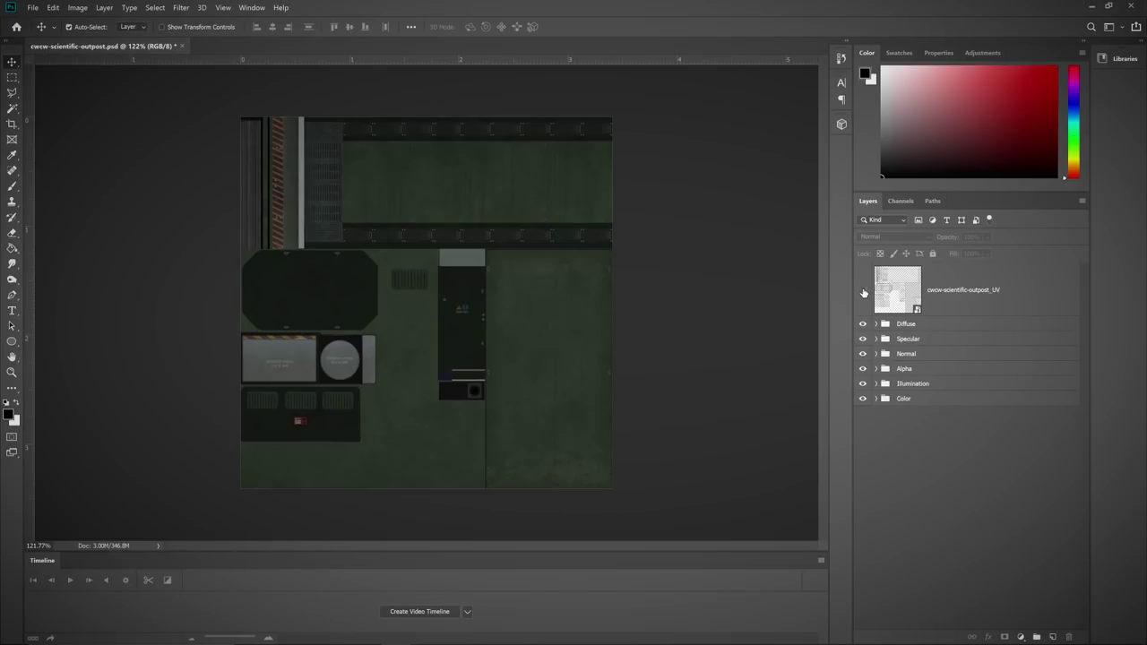
click(863, 290)
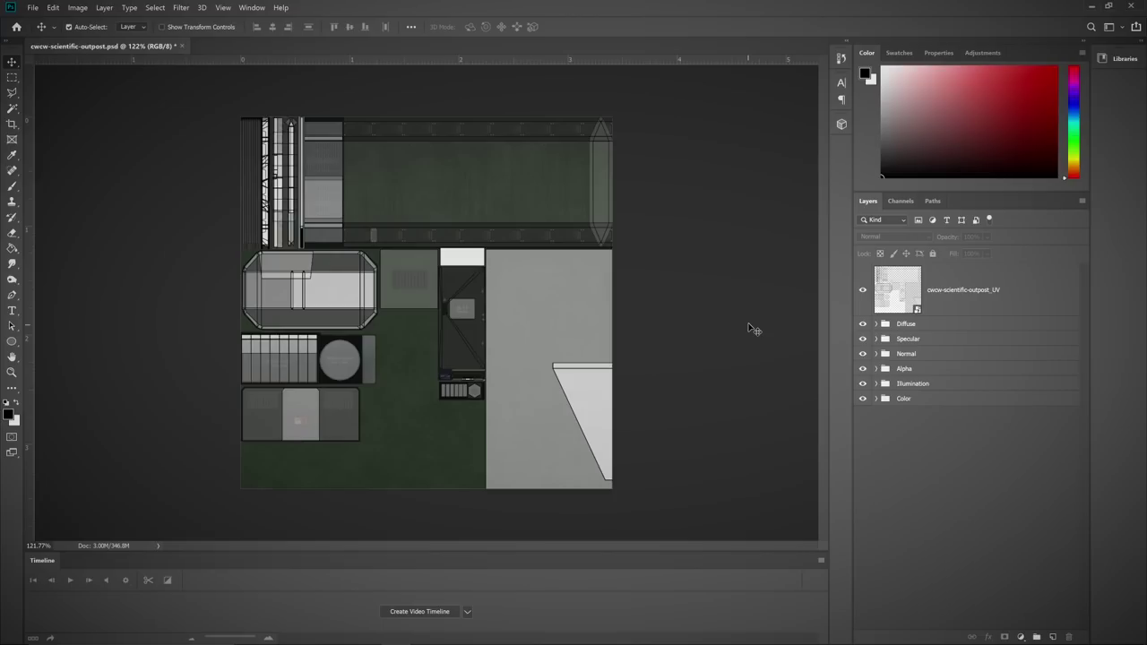
click(863, 292)
scroll(544, 350, down, 1)
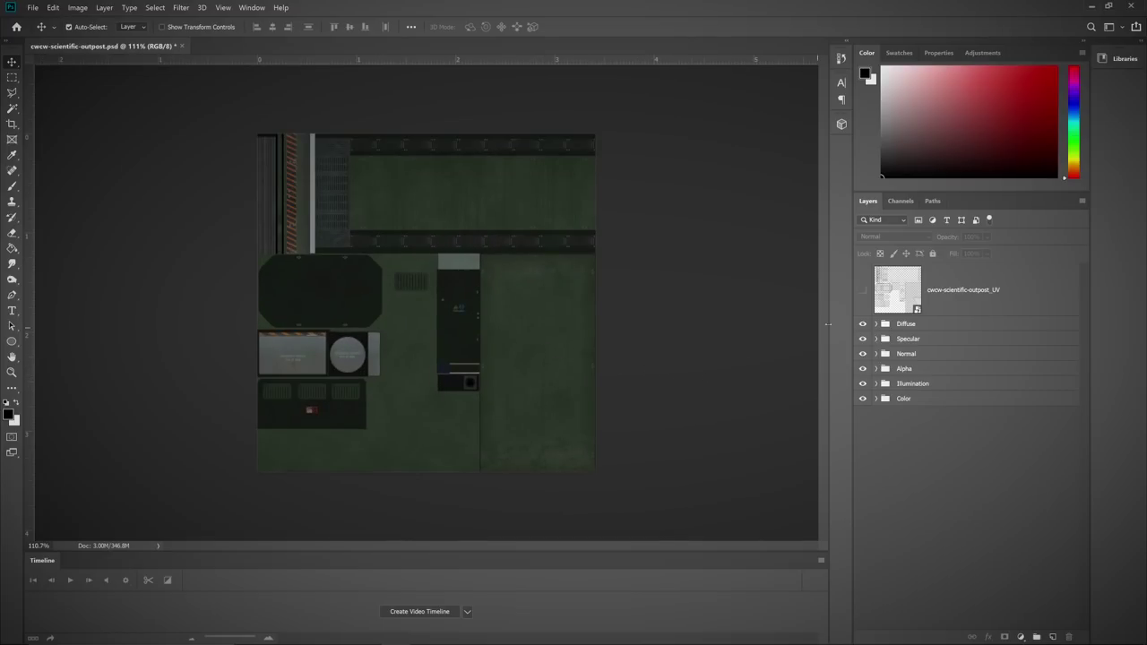
click(860, 292)
click(860, 294)
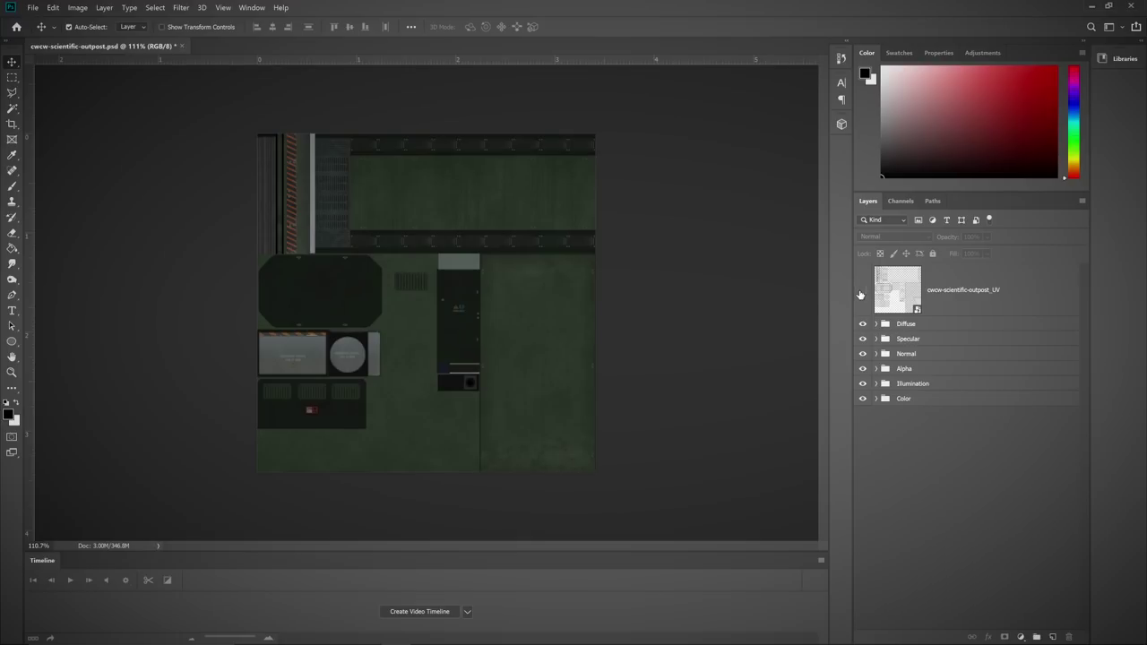